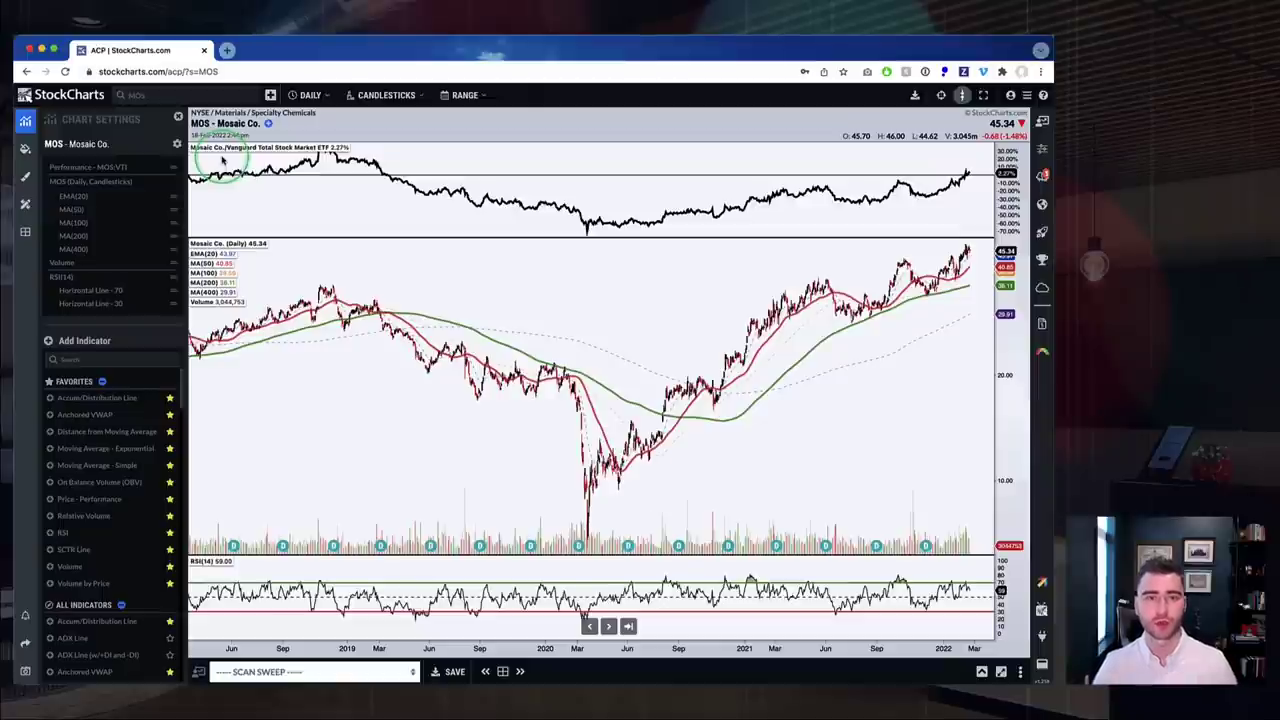
Zoom the MOS daily chart out to 2017, then back in to 2019–2022
scroll(410, 349, down, 3)
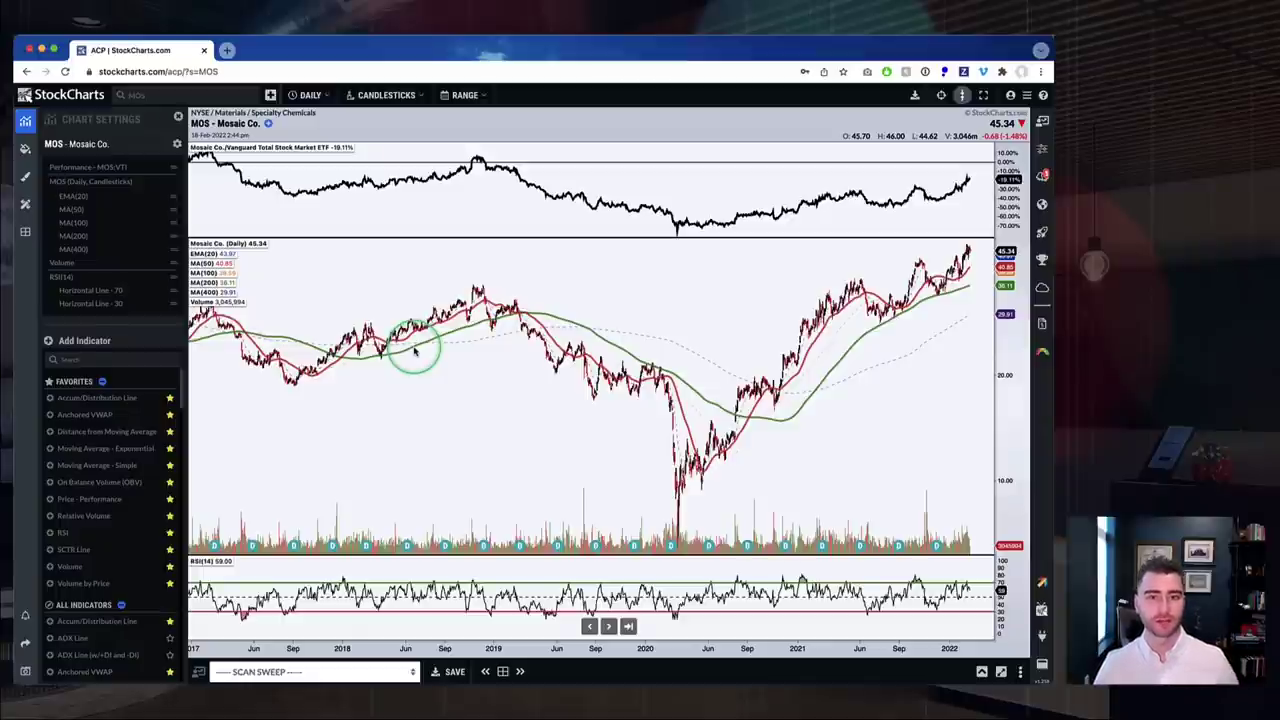
scroll(415, 350, up, 3)
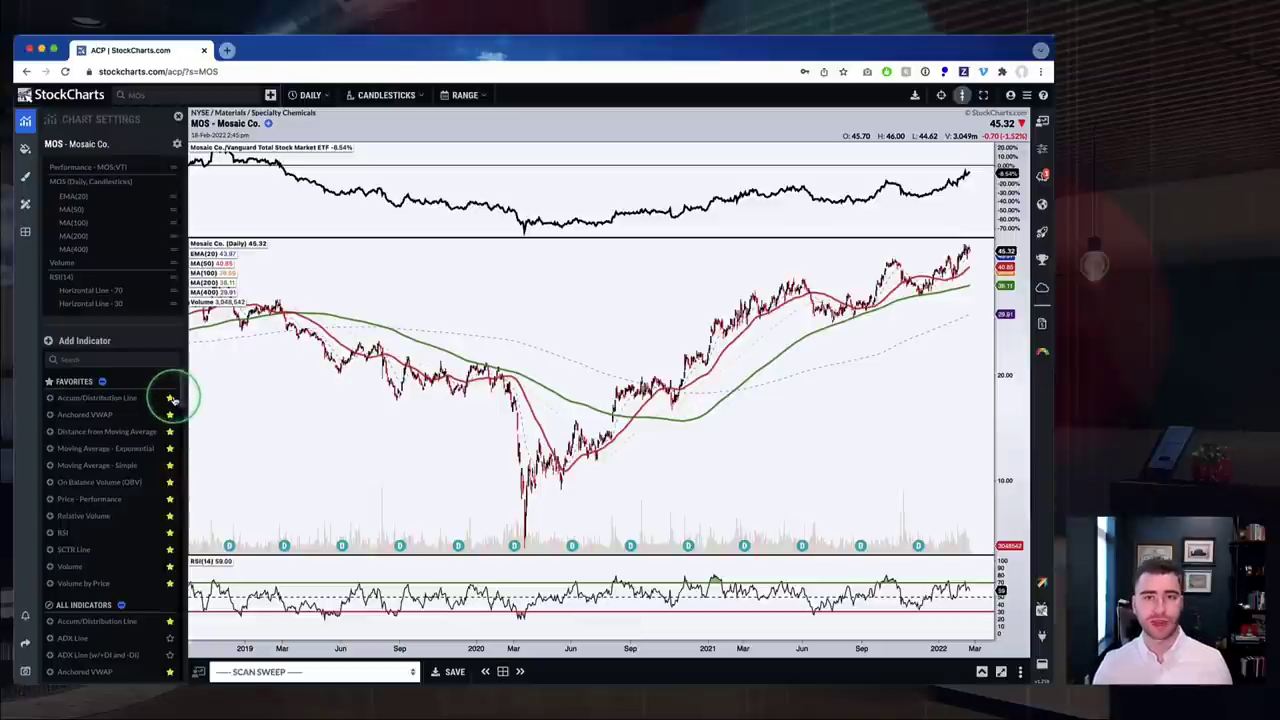
Open Layouts and expand Your Layouts to list saved layouts like 02 - Daily + Weekly (Lv02)
click(26, 233)
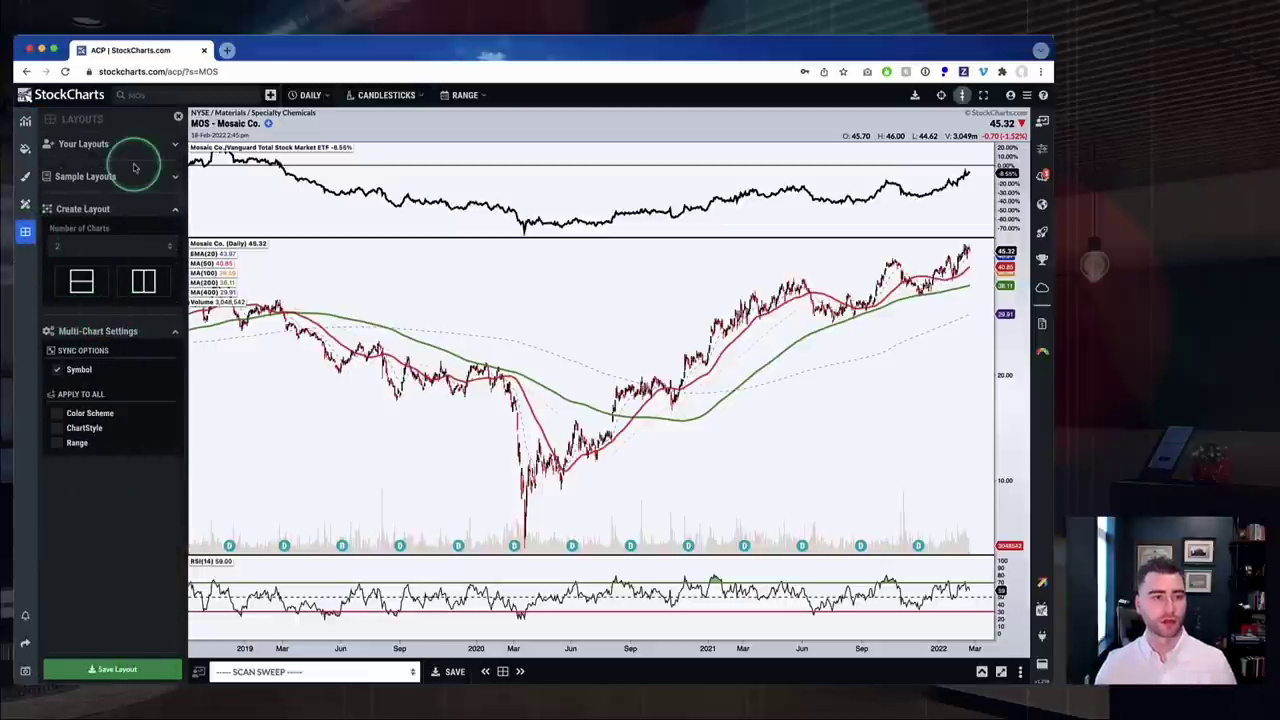
click(84, 144)
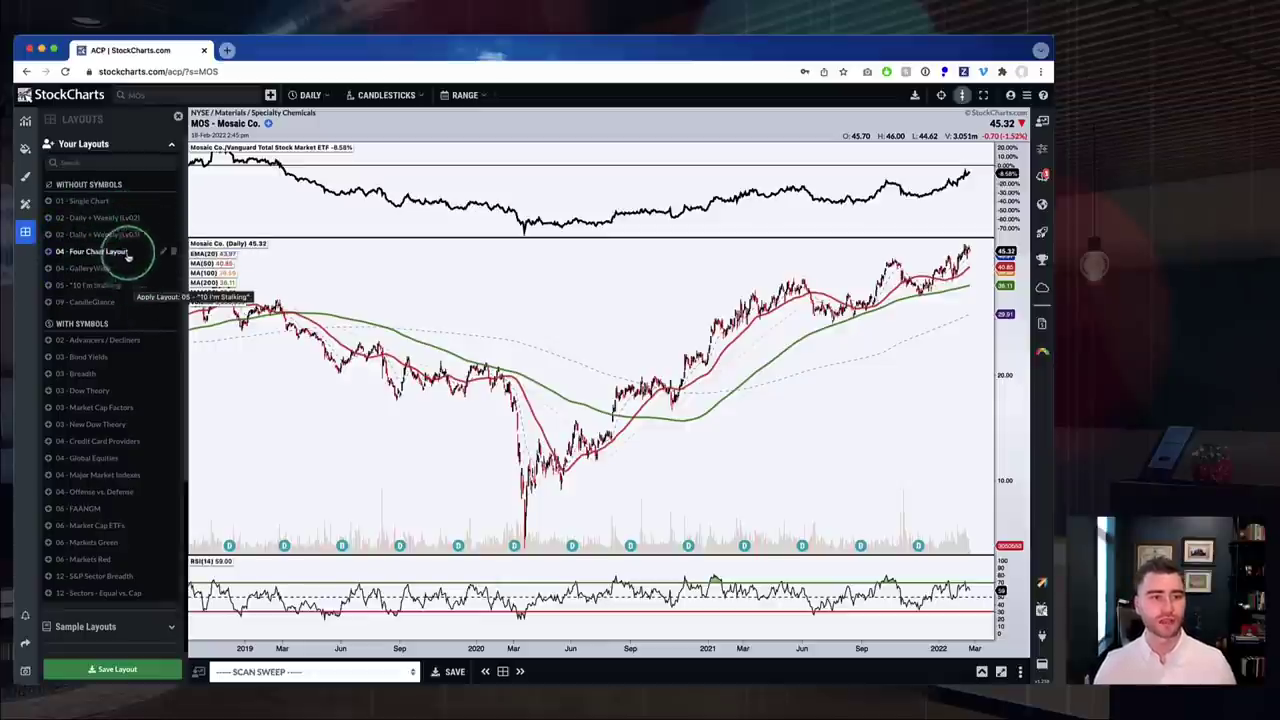
Apply the 02 - Daily + Weekly (Lv02) layout to MOS, adjust zoom, then reopen the layouts list
click(80, 223)
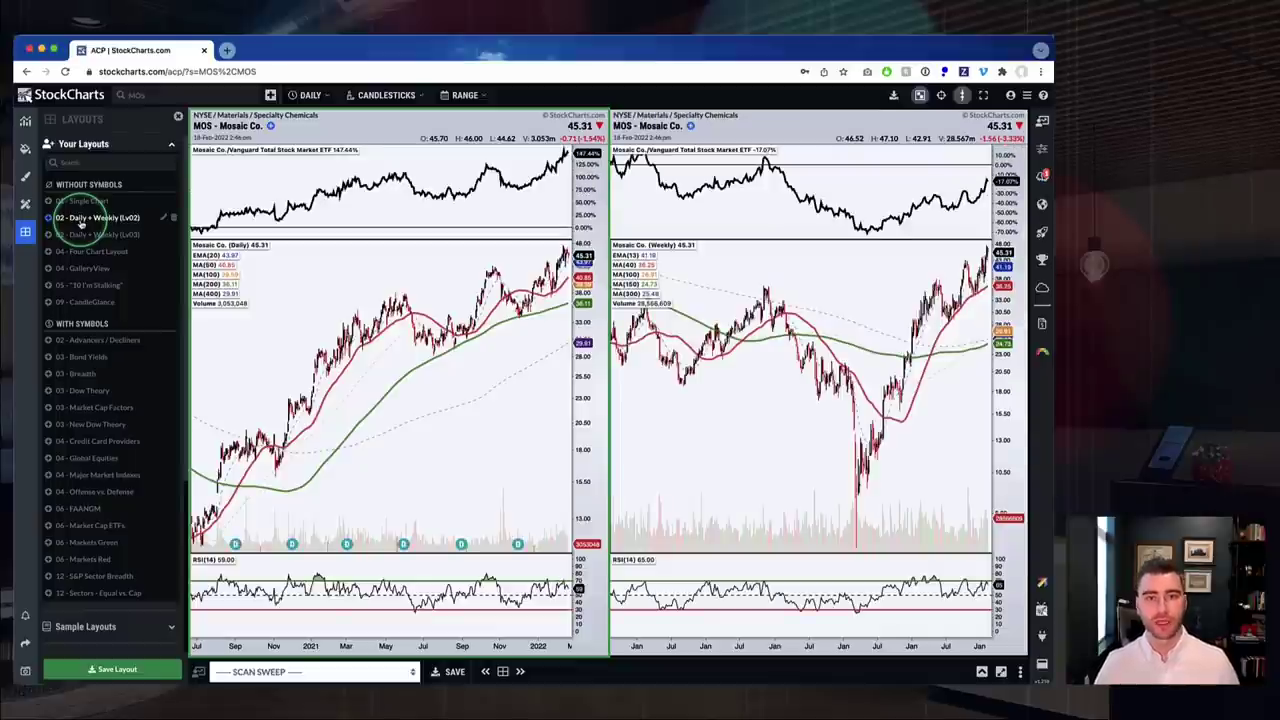
click(25, 230)
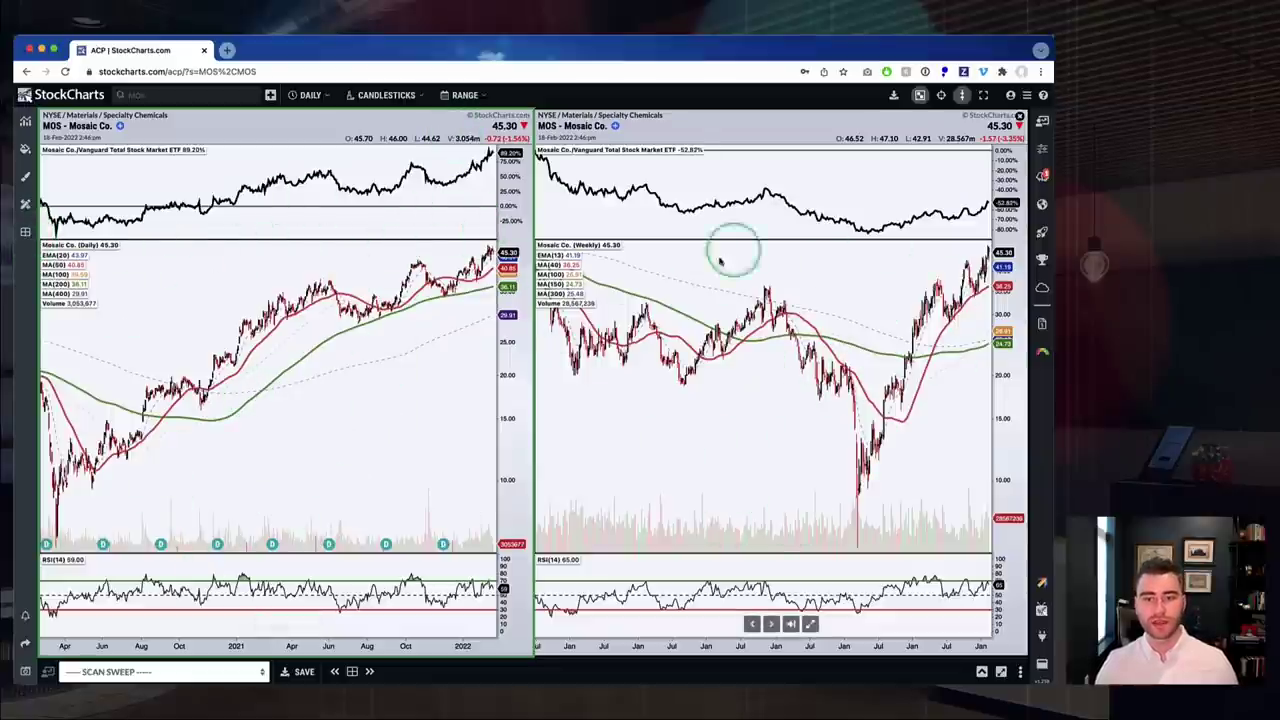
scroll(795, 385, down, 5)
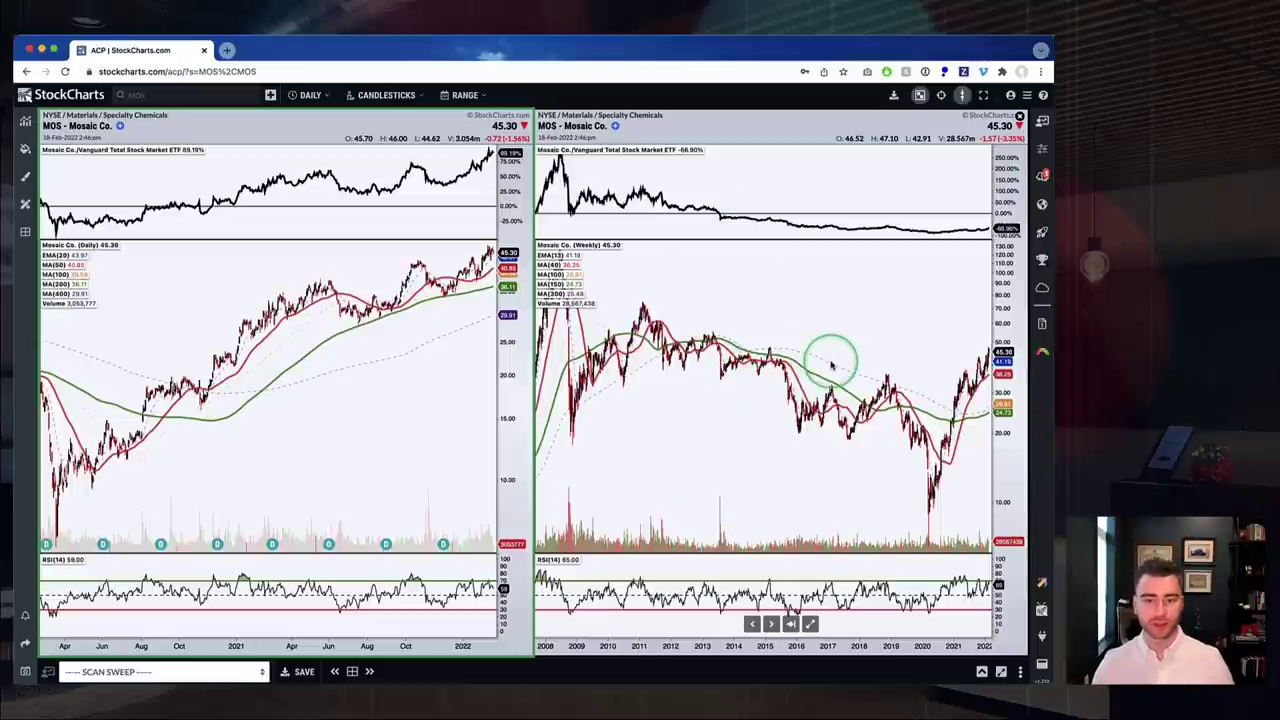
scroll(831, 365, up, 1)
scroll(831, 365, left, 5)
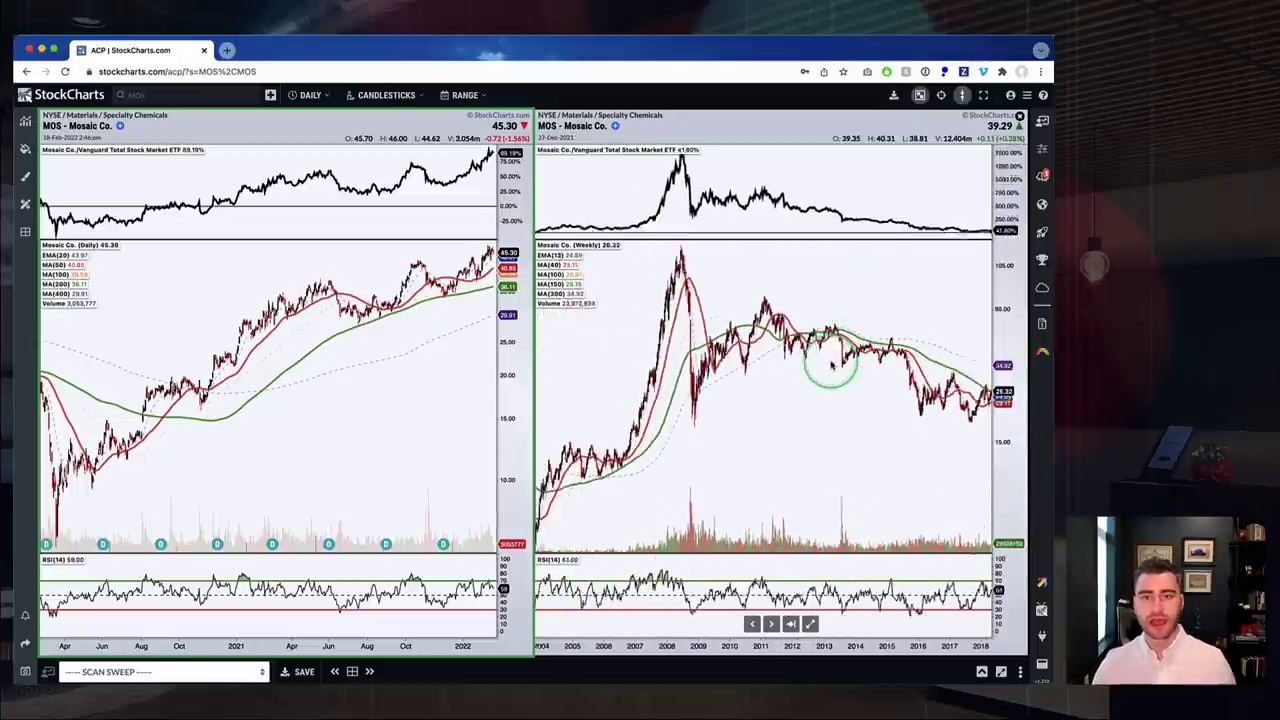
scroll(831, 366, right, 6)
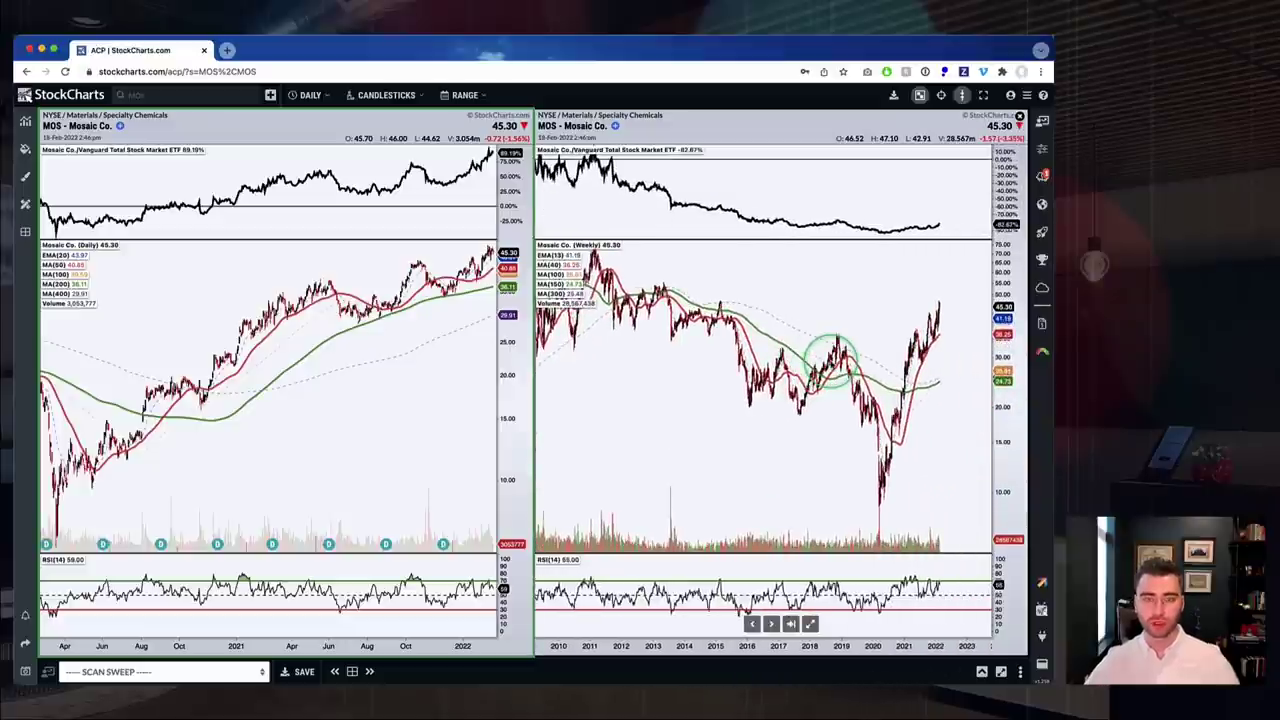
scroll(831, 358, left, 4)
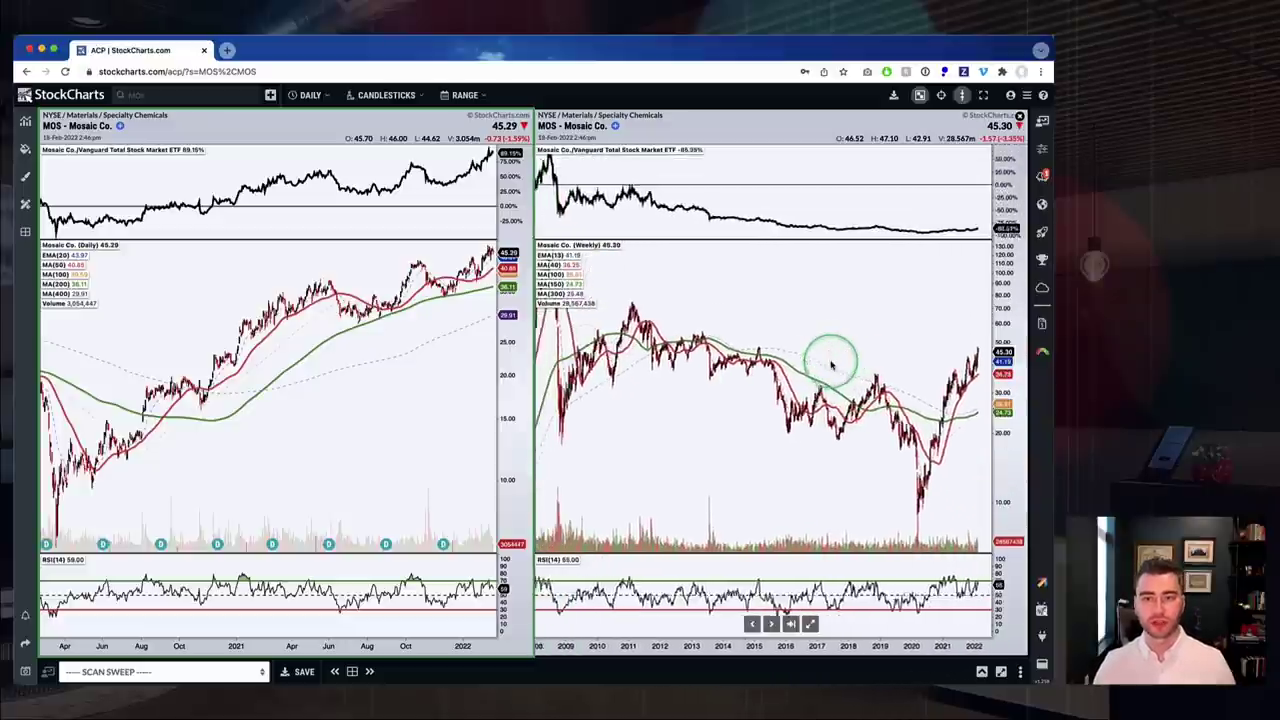
scroll(330, 333, up, 3)
scroll(333, 329, down, 4)
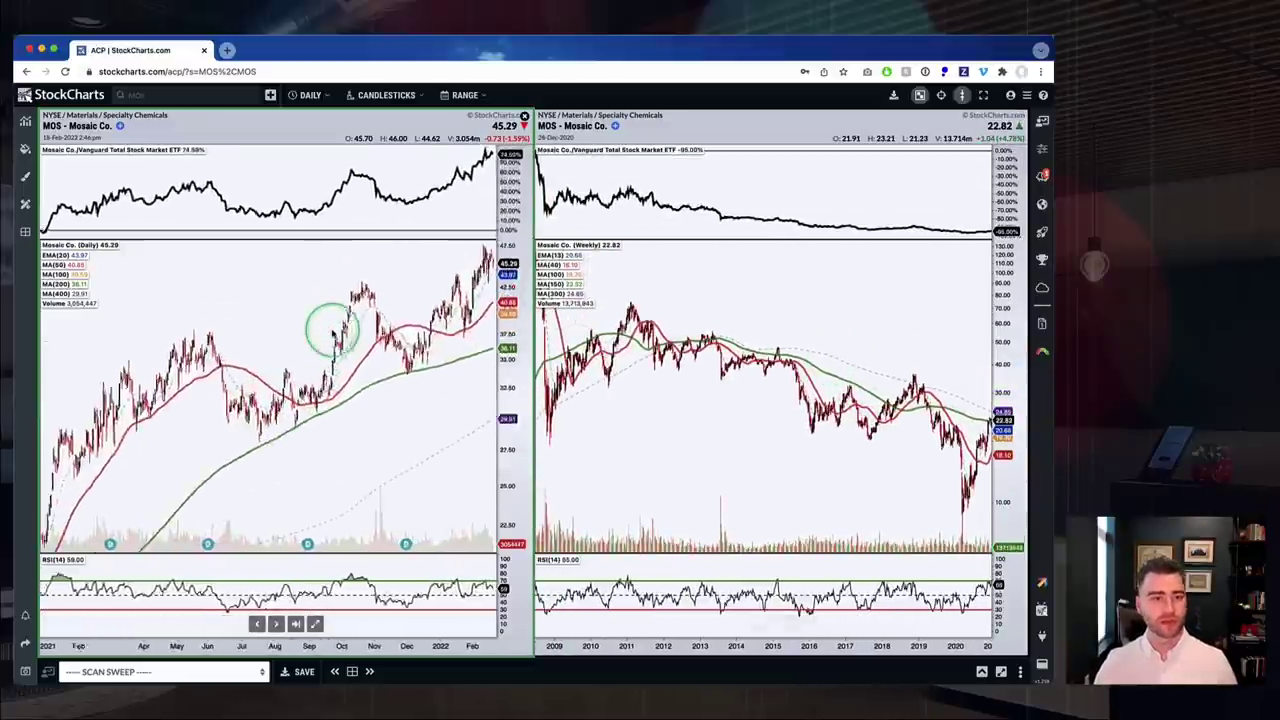
scroll(333, 329, down, 2)
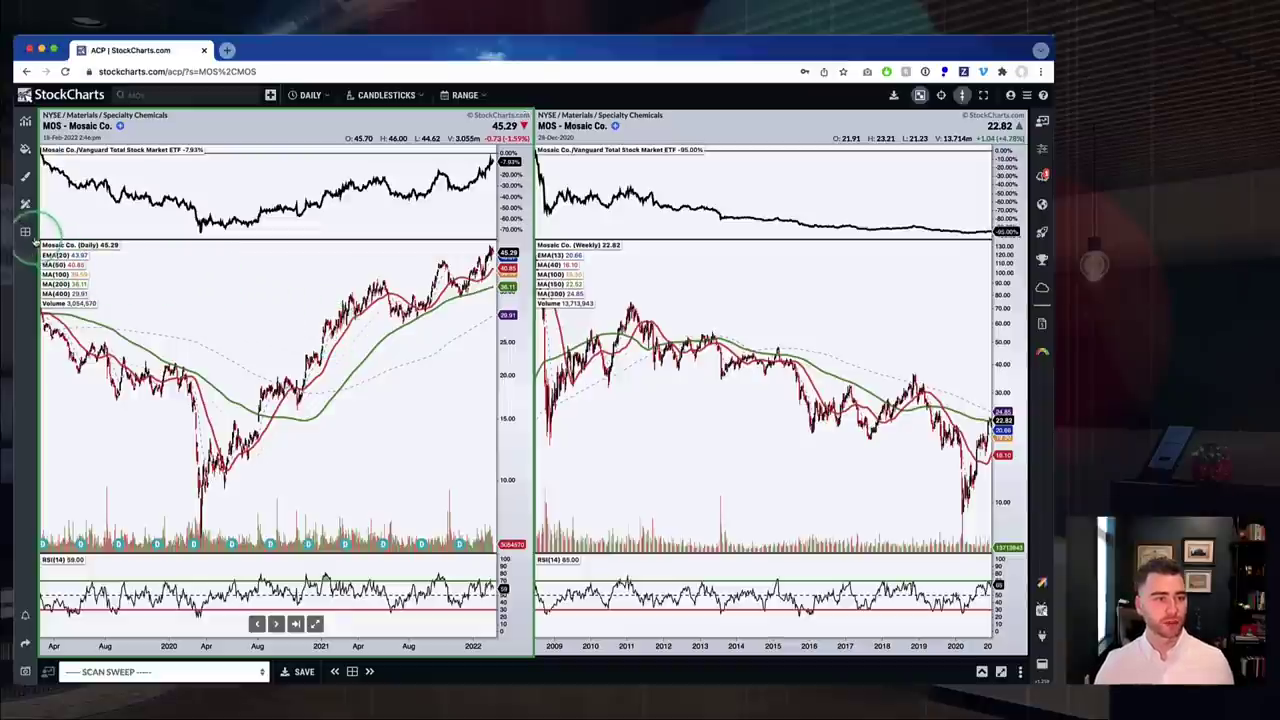
click(26, 233)
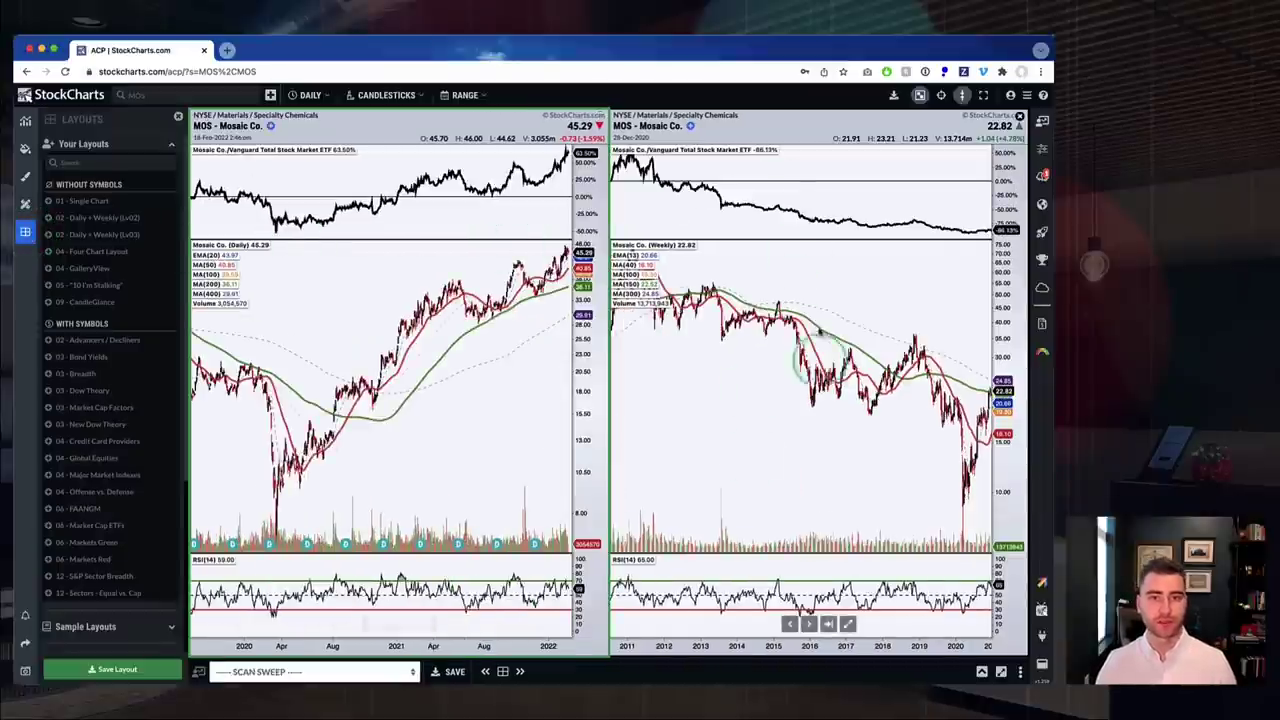
Try the 02 - Daily + Weekly (Lv03) layout, then revert to the 01 - Single Chart layout
click(92, 234)
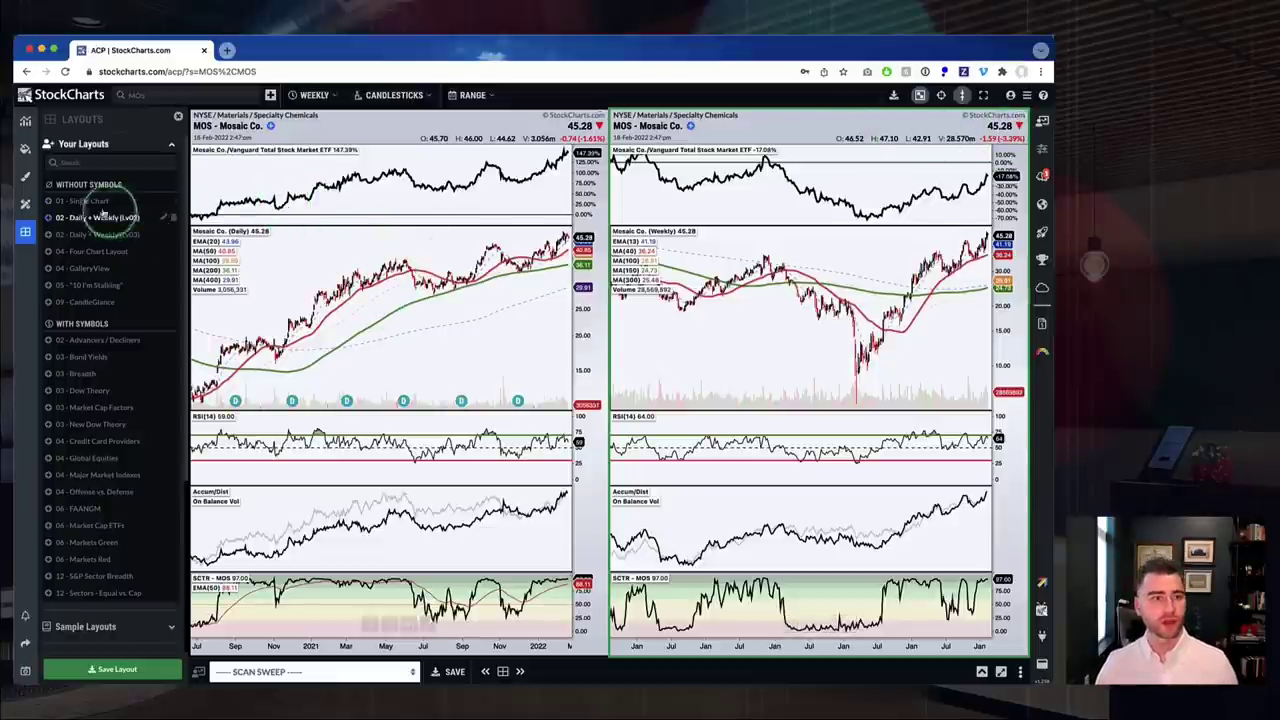
click(80, 201)
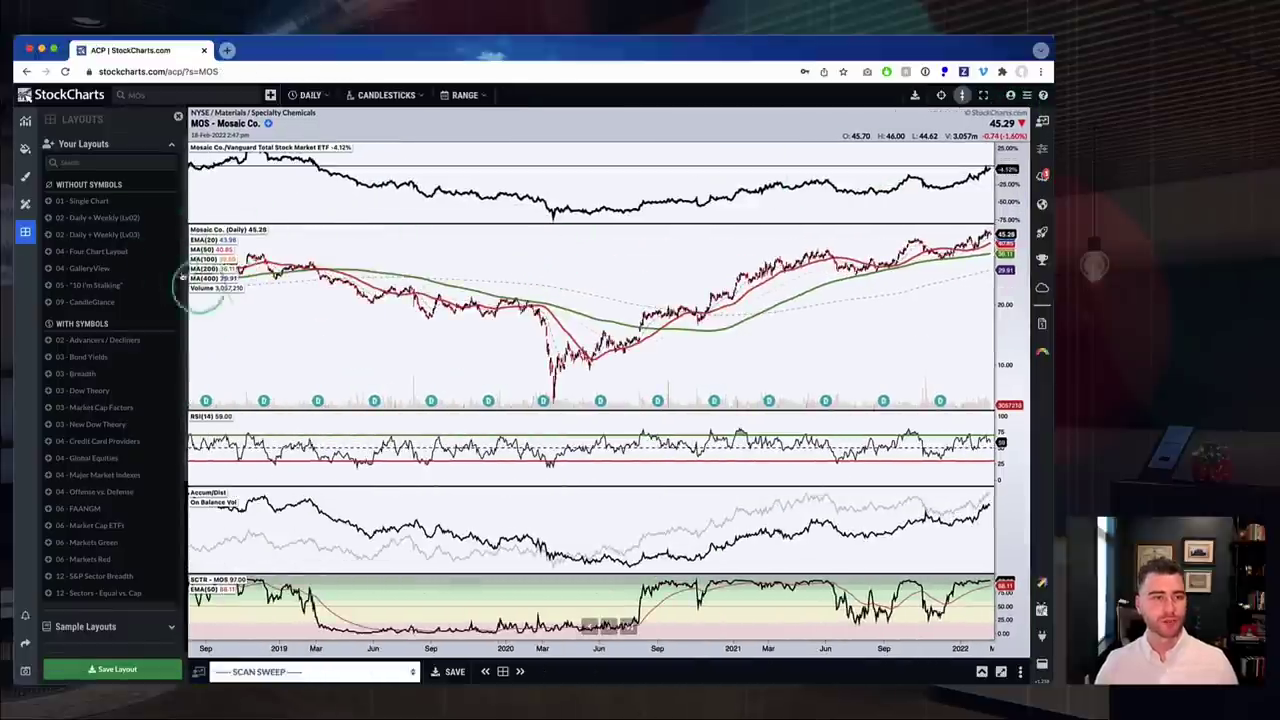
click(25, 176)
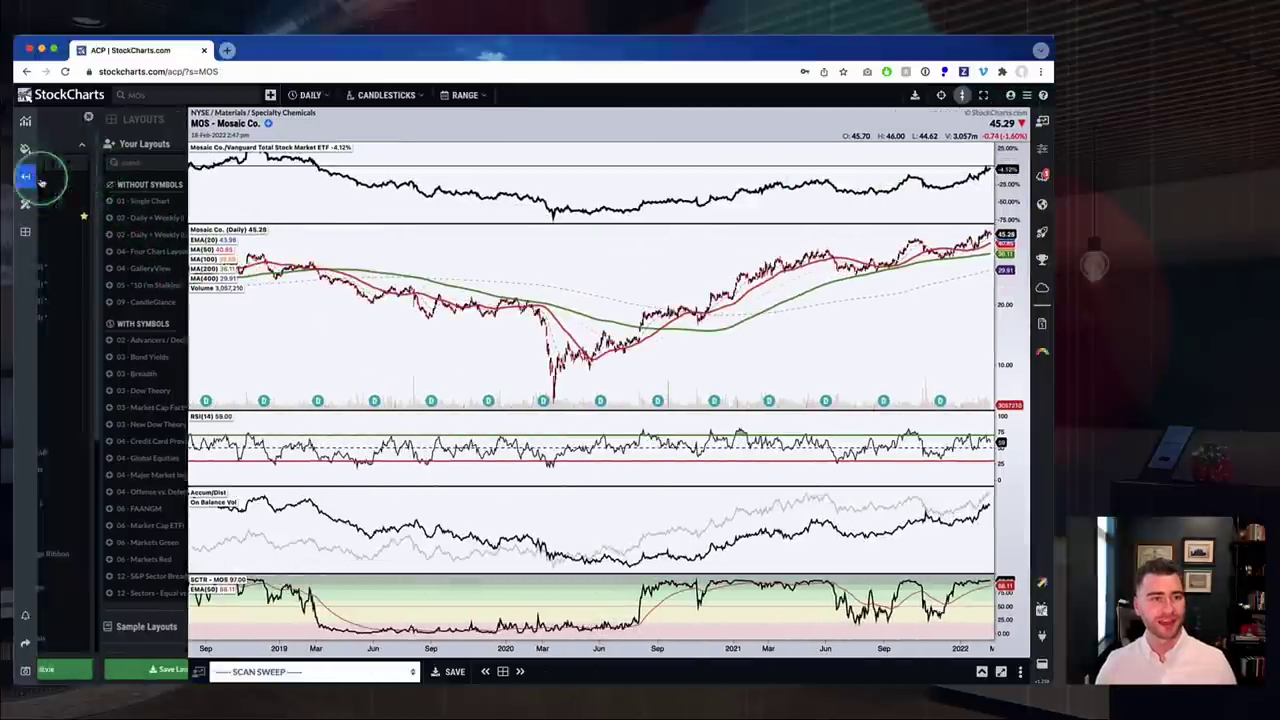
Apply the Equity - Daily (Lv02) style to the MOS chart and show its chart settings
click(87, 216)
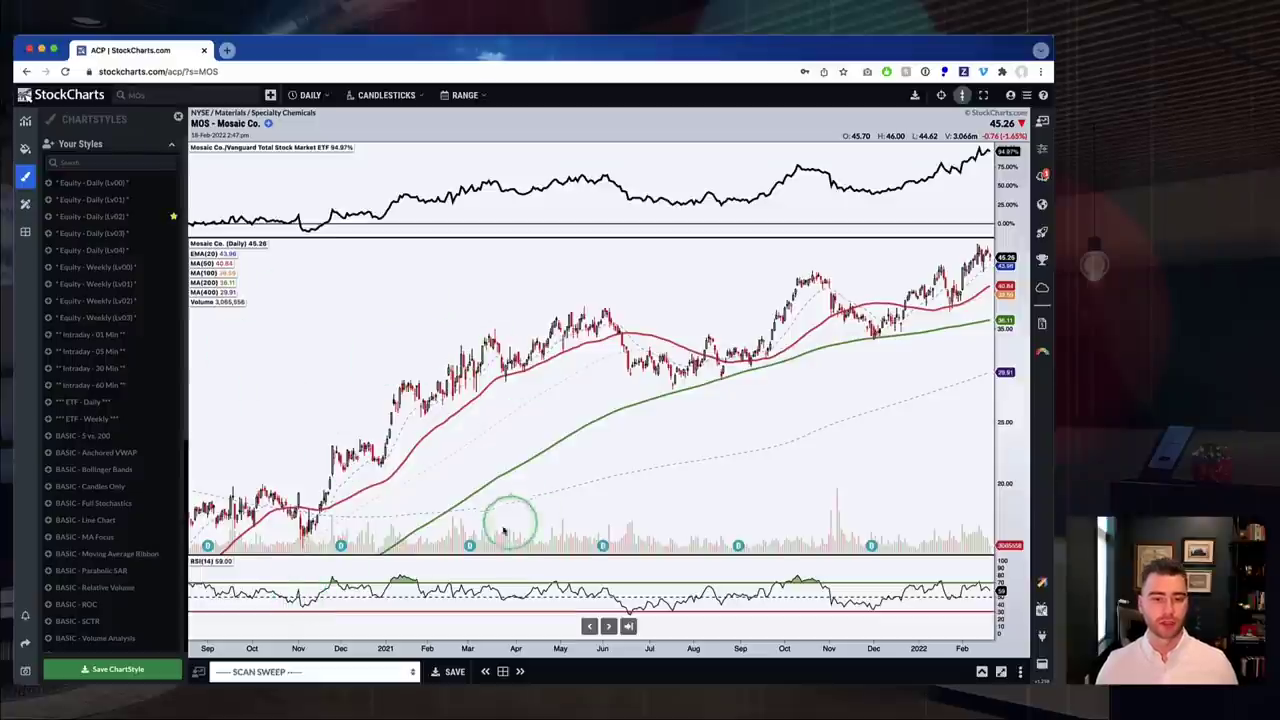
mouse_move(470, 547)
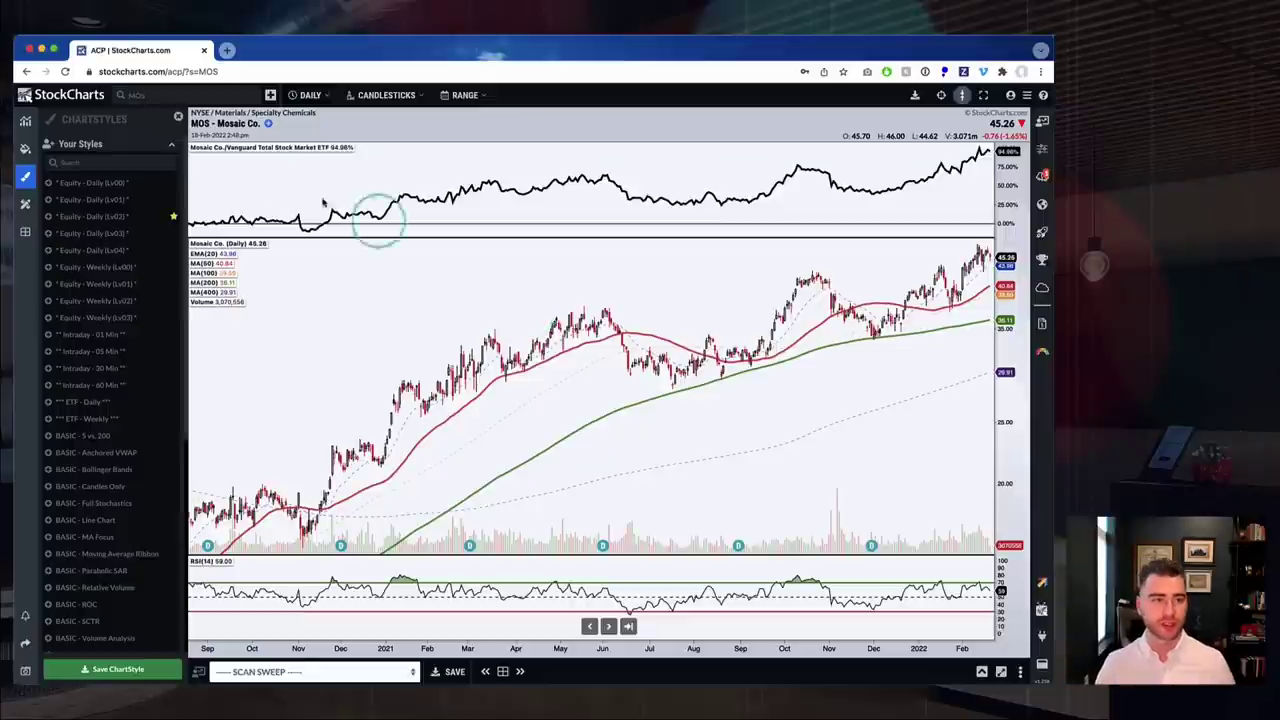
click(25, 121)
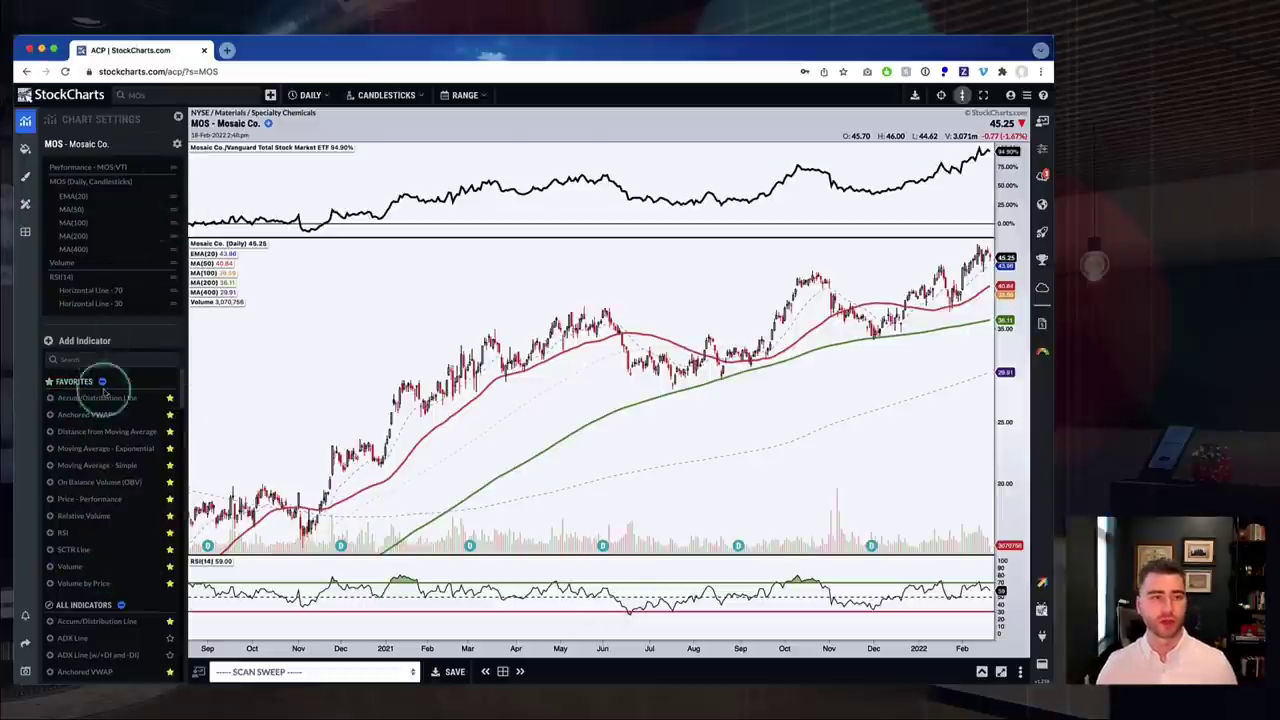
Return to ChartStyles and collapse, then re-expand, the Your Styles list
click(26, 178)
click(78, 143)
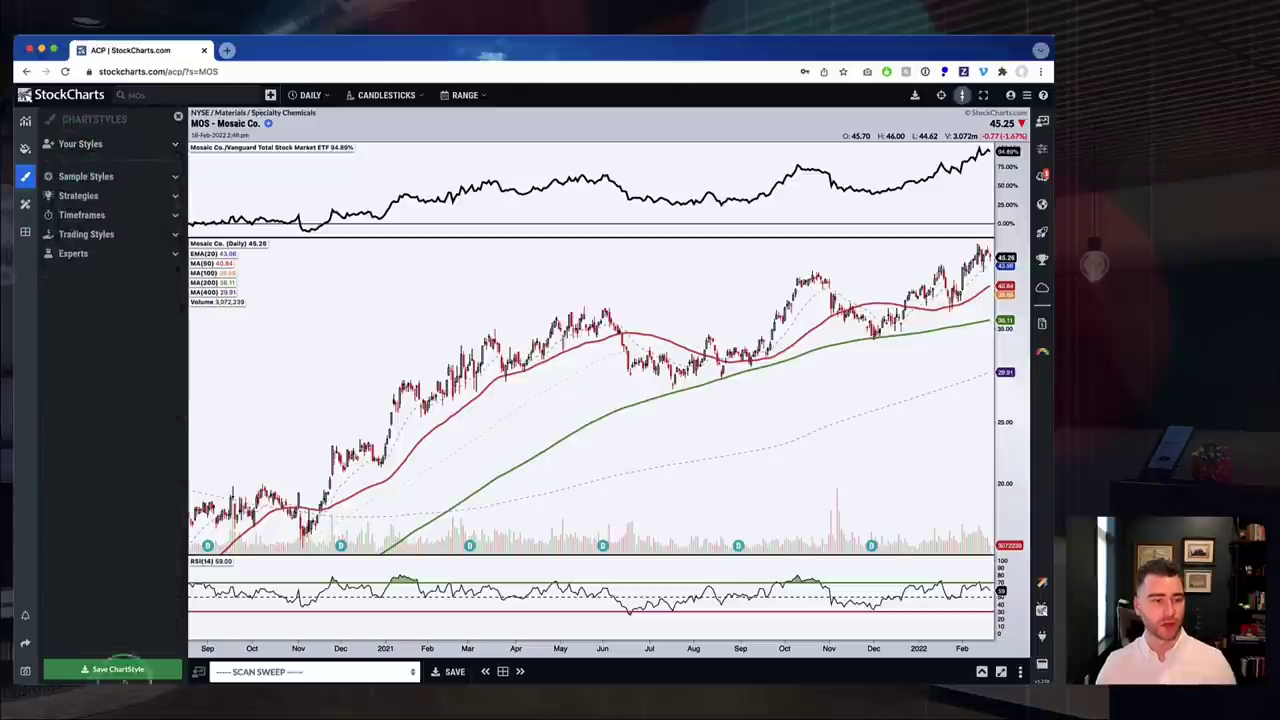
click(78, 145)
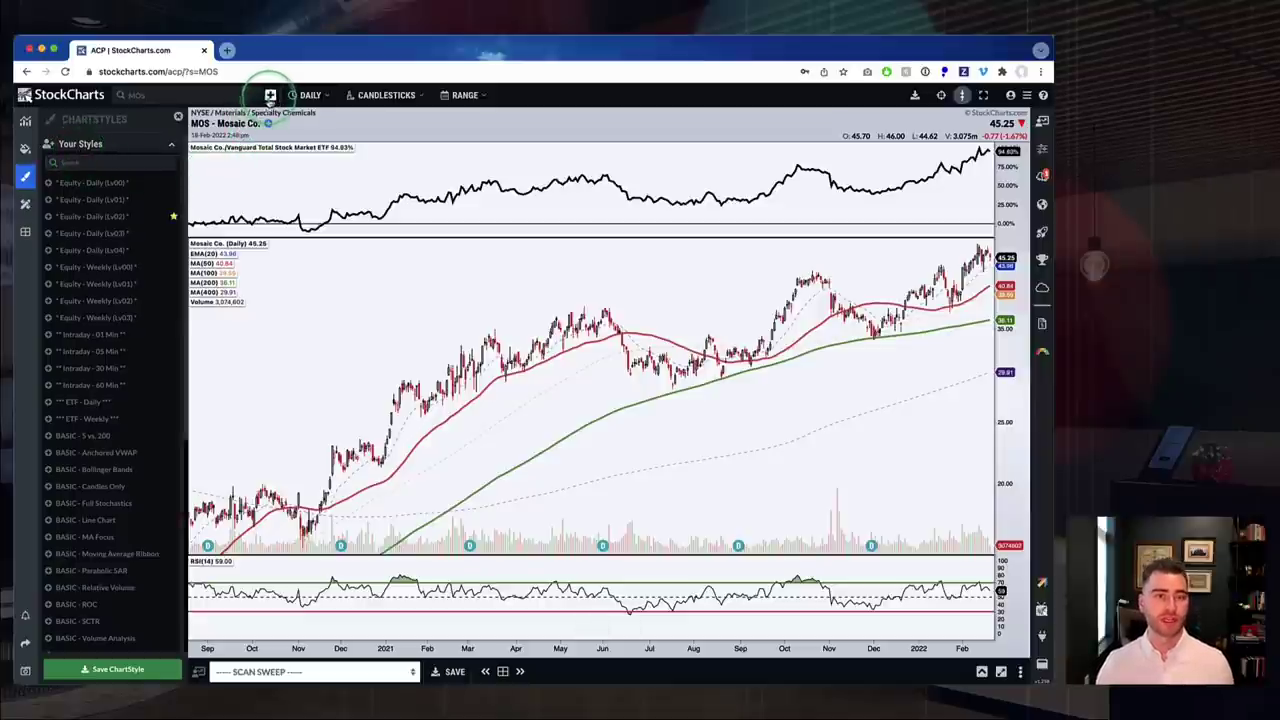
Add a second MOS chart beside the first, then collapse Your Layouts in the Layouts panel
click(270, 95)
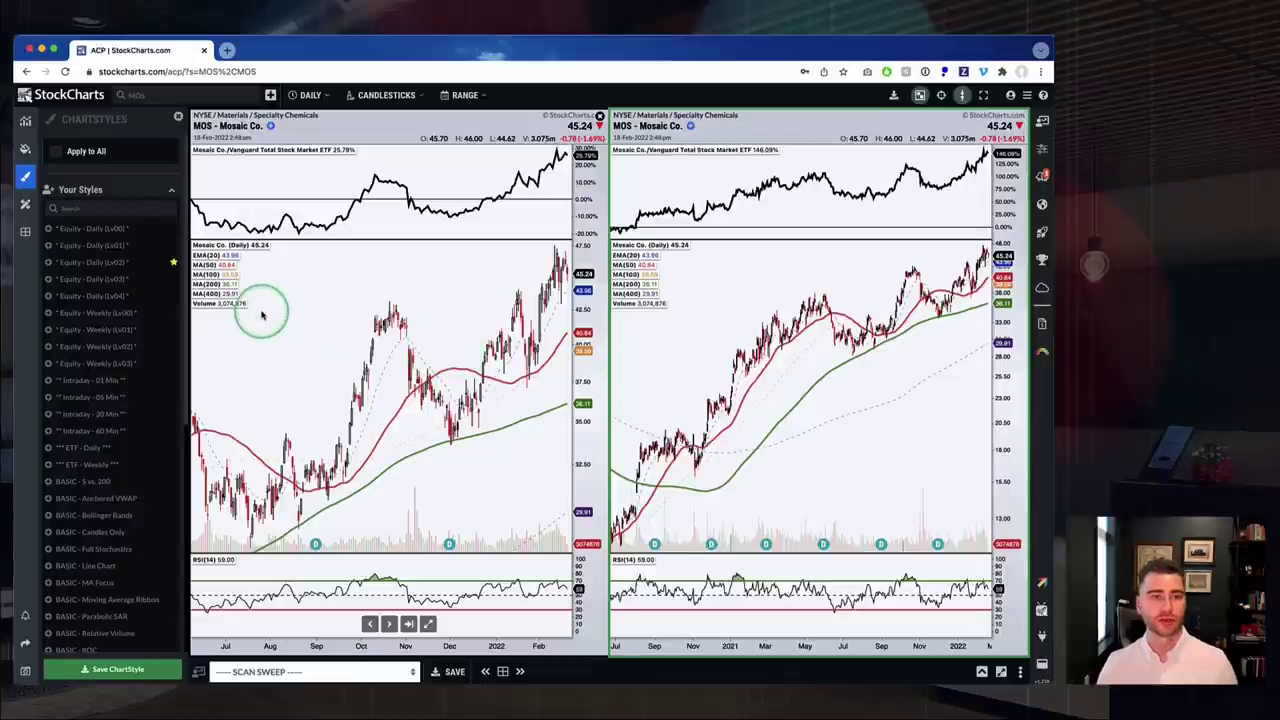
click(27, 233)
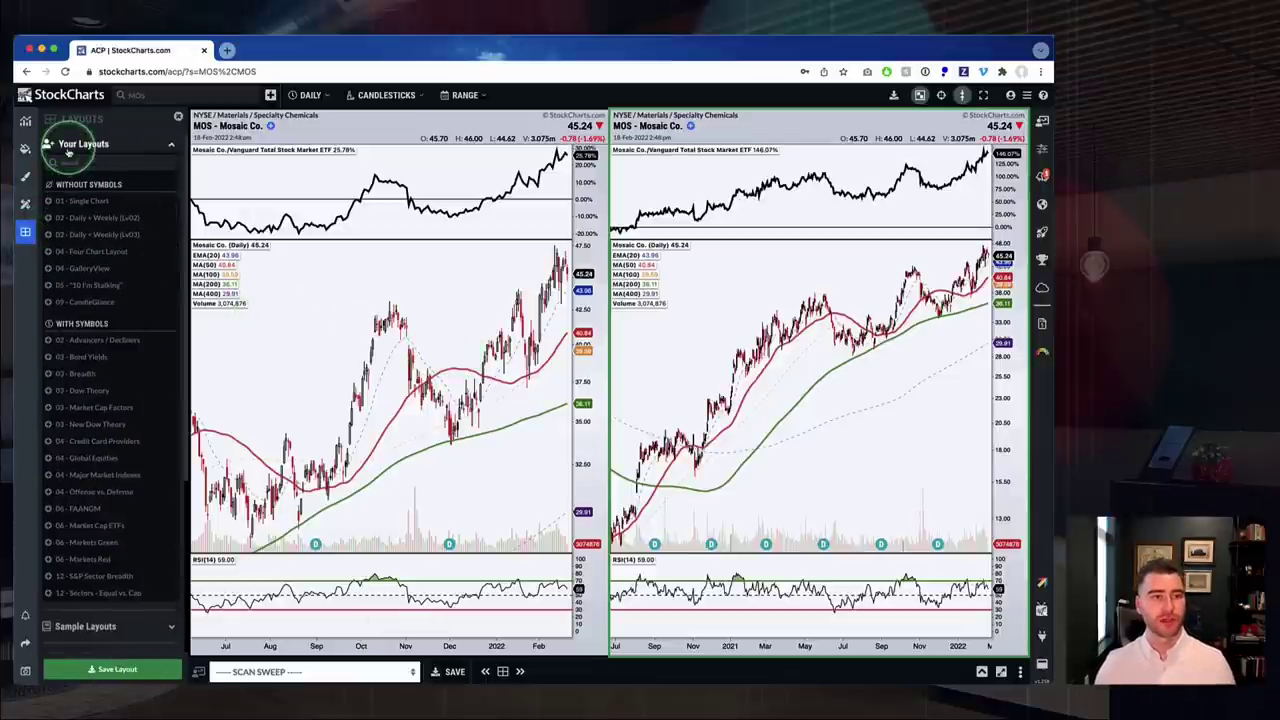
click(68, 148)
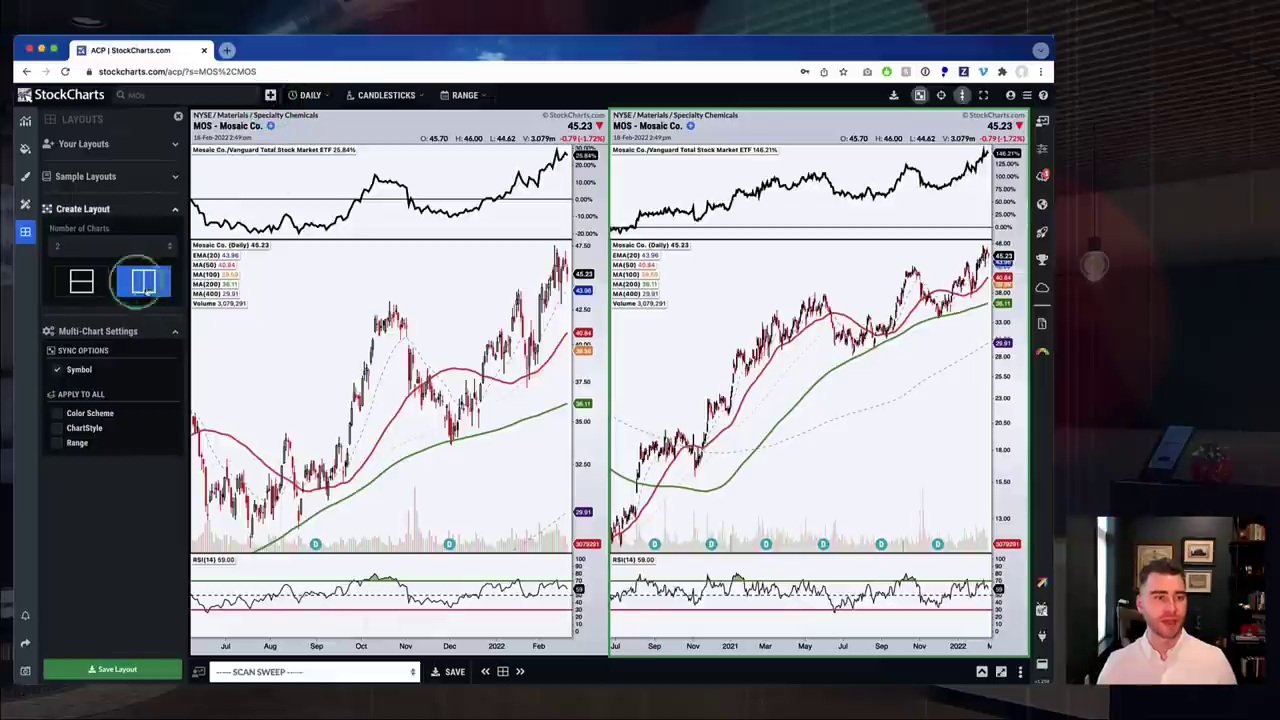
Set the new layout to 2 charts (after trying 4) in the side-by-side arrangement
click(87, 246)
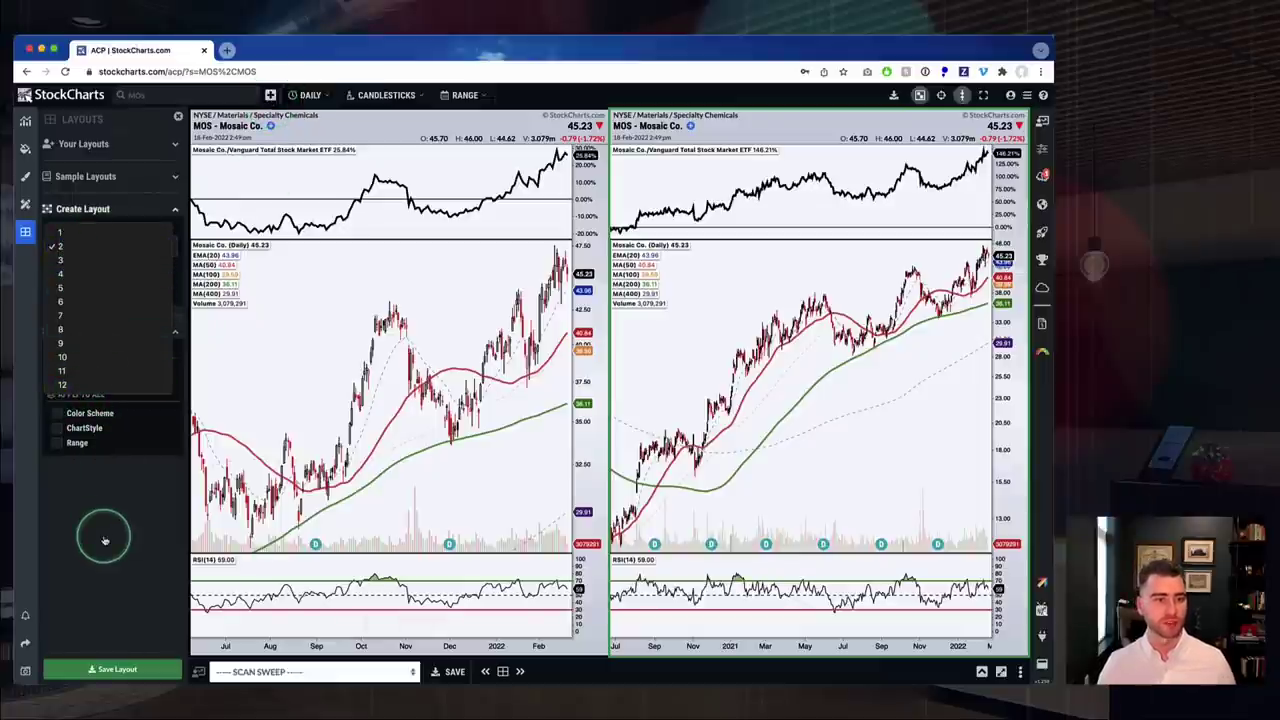
click(71, 273)
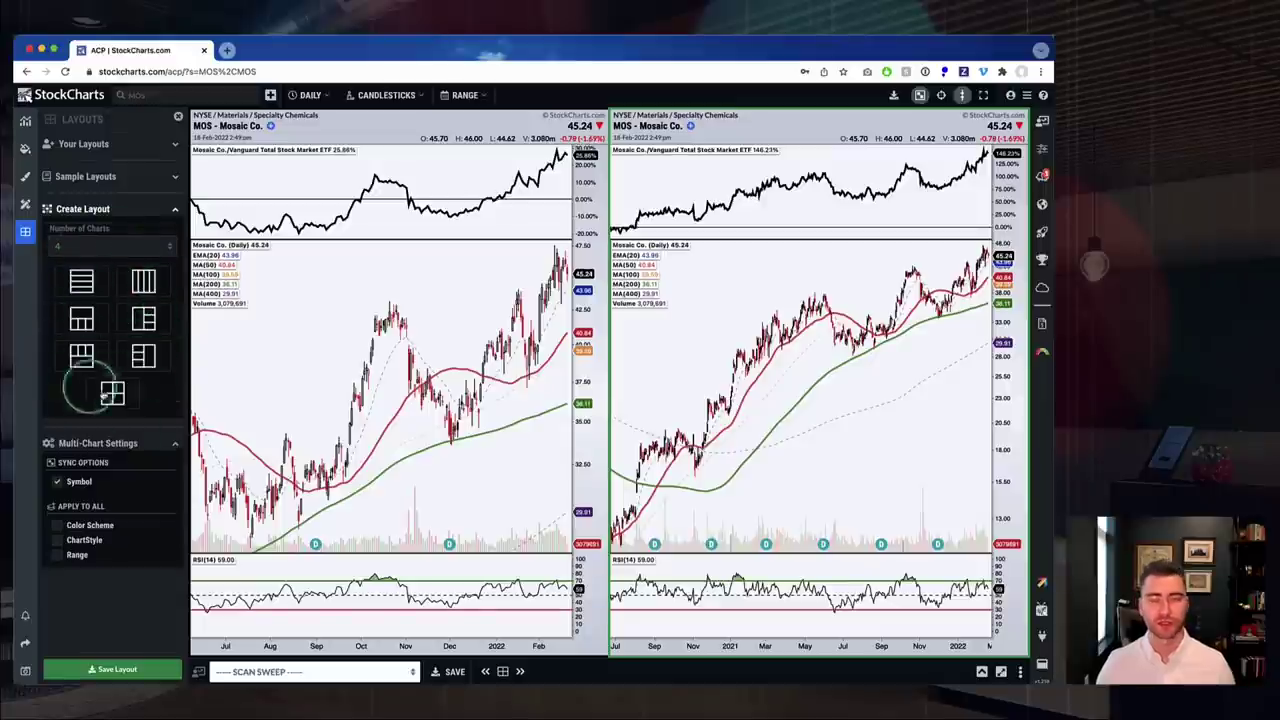
click(71, 245)
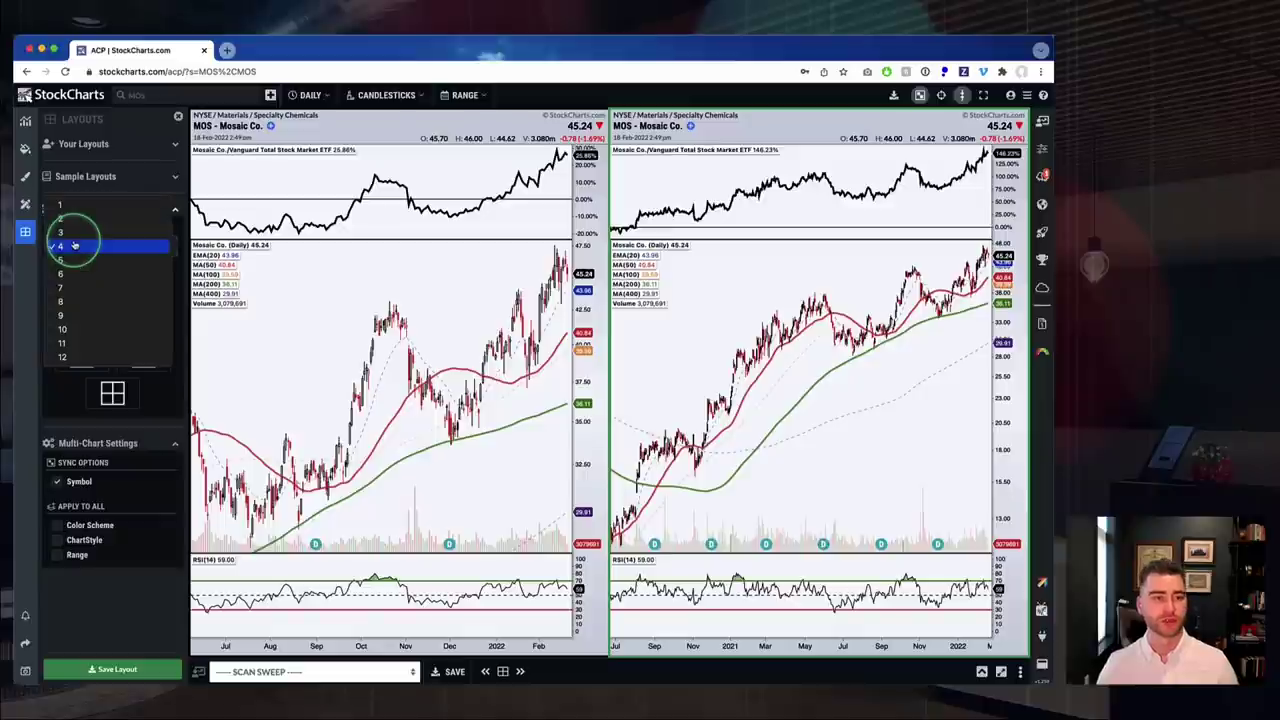
click(69, 220)
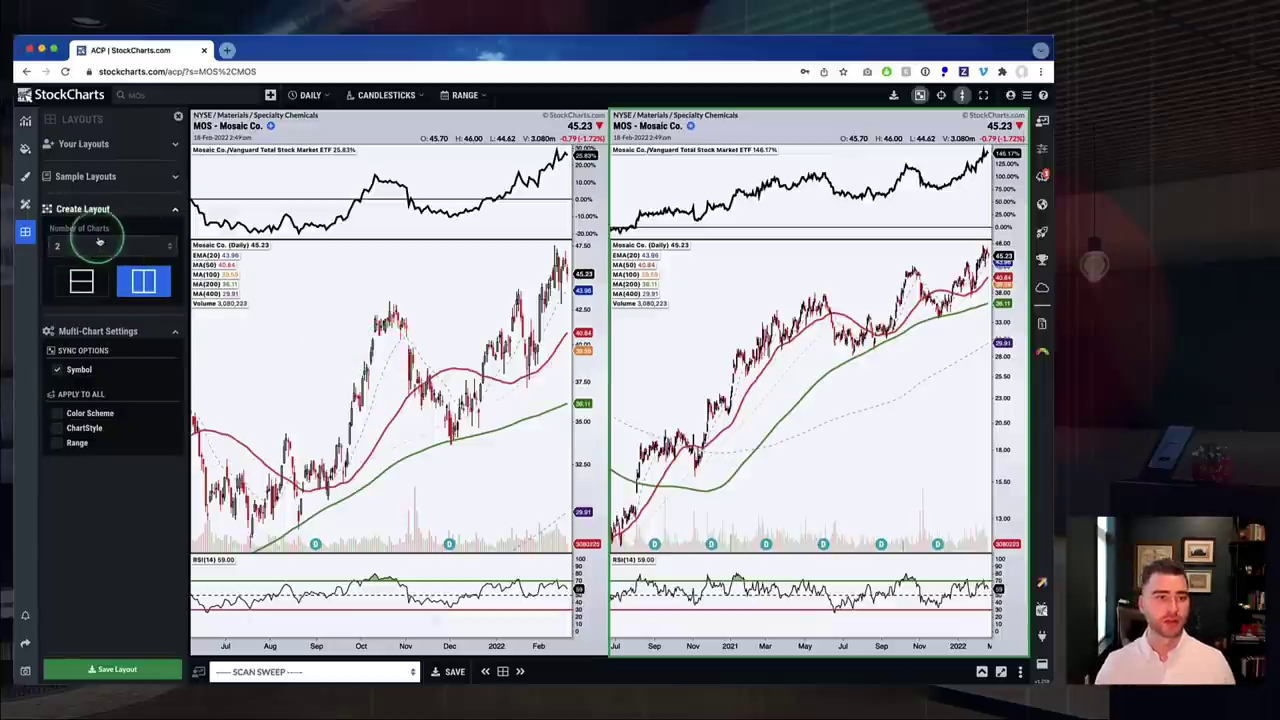
click(145, 284)
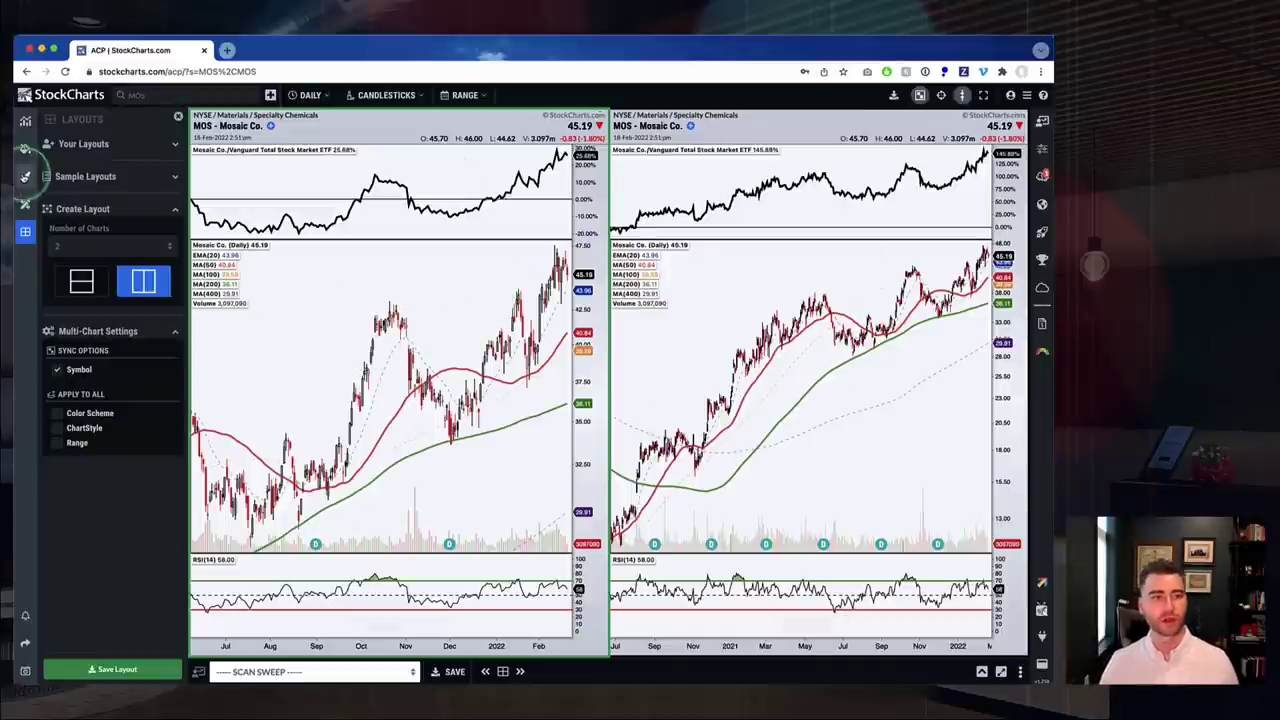
click(26, 177)
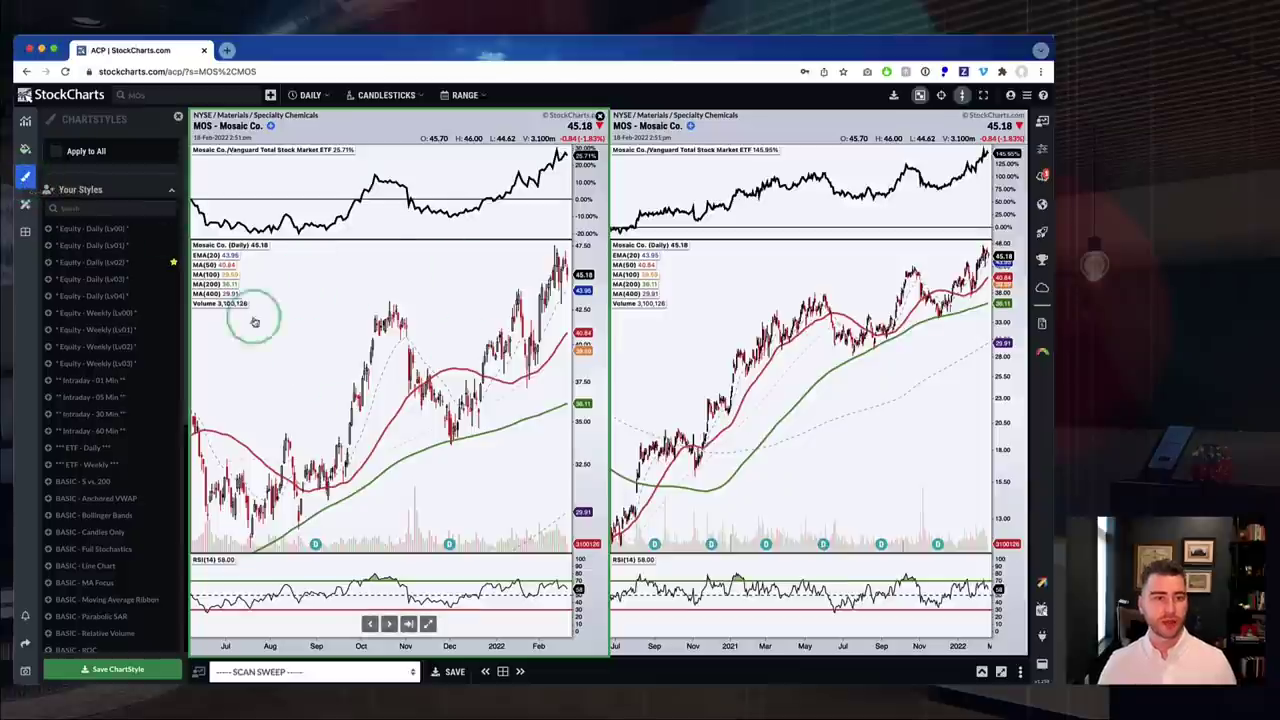
Apply the Equity - Daily (Lv02) style to the left MOS chart
click(93, 263)
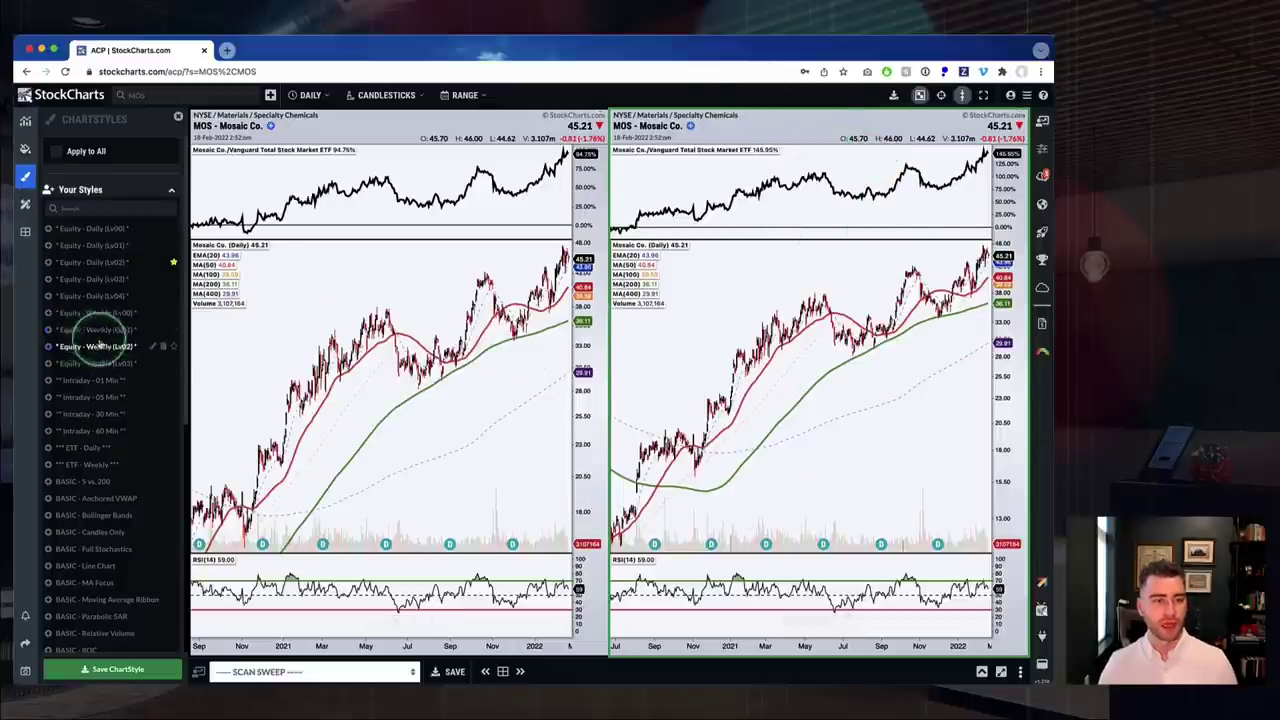
Apply the '* Equity - Weekly (Lv02) *' style to the right MOS chart
click(87, 347)
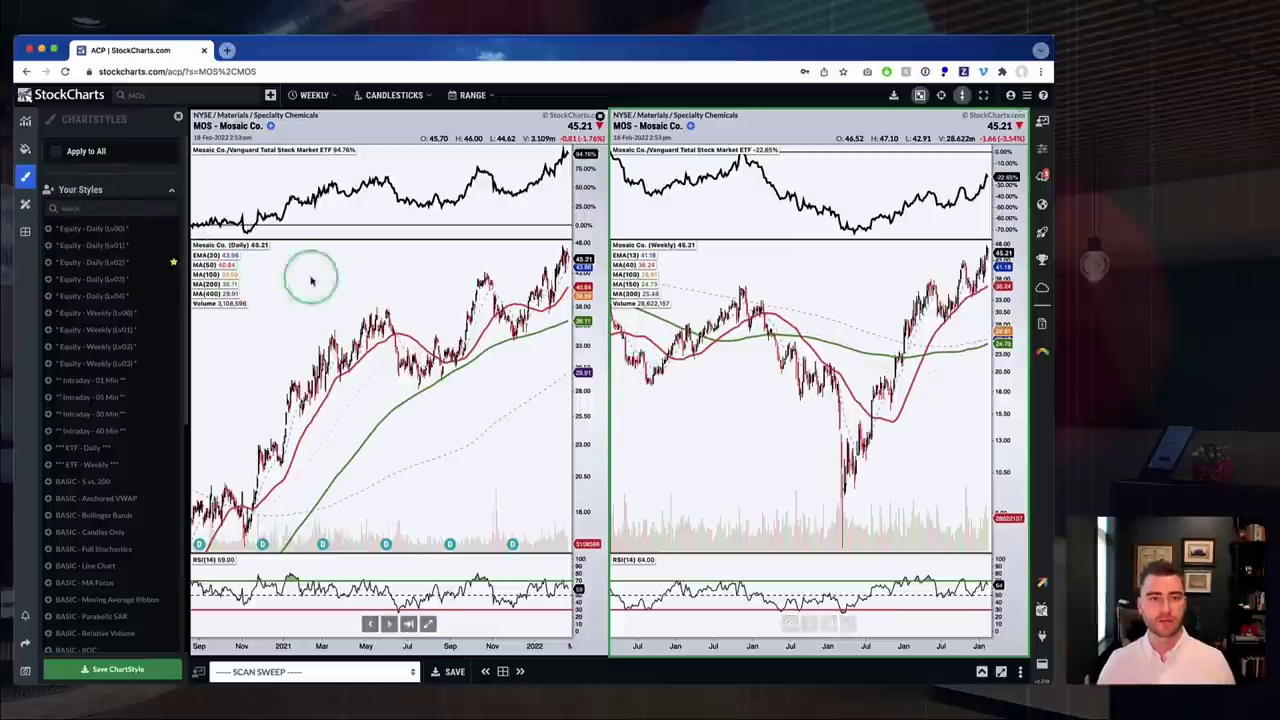
Set the weekly chart's range to 5 Years and the daily chart's to 1 Year, then view chart settings
click(478, 95)
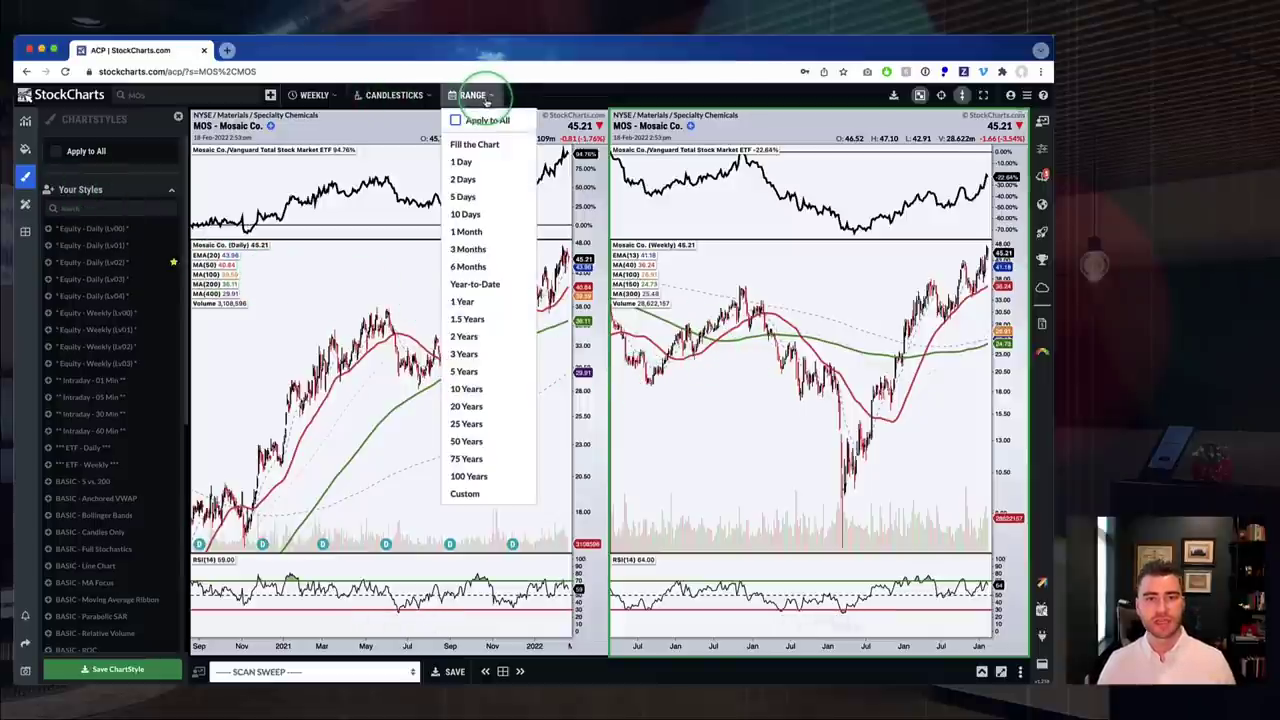
click(466, 371)
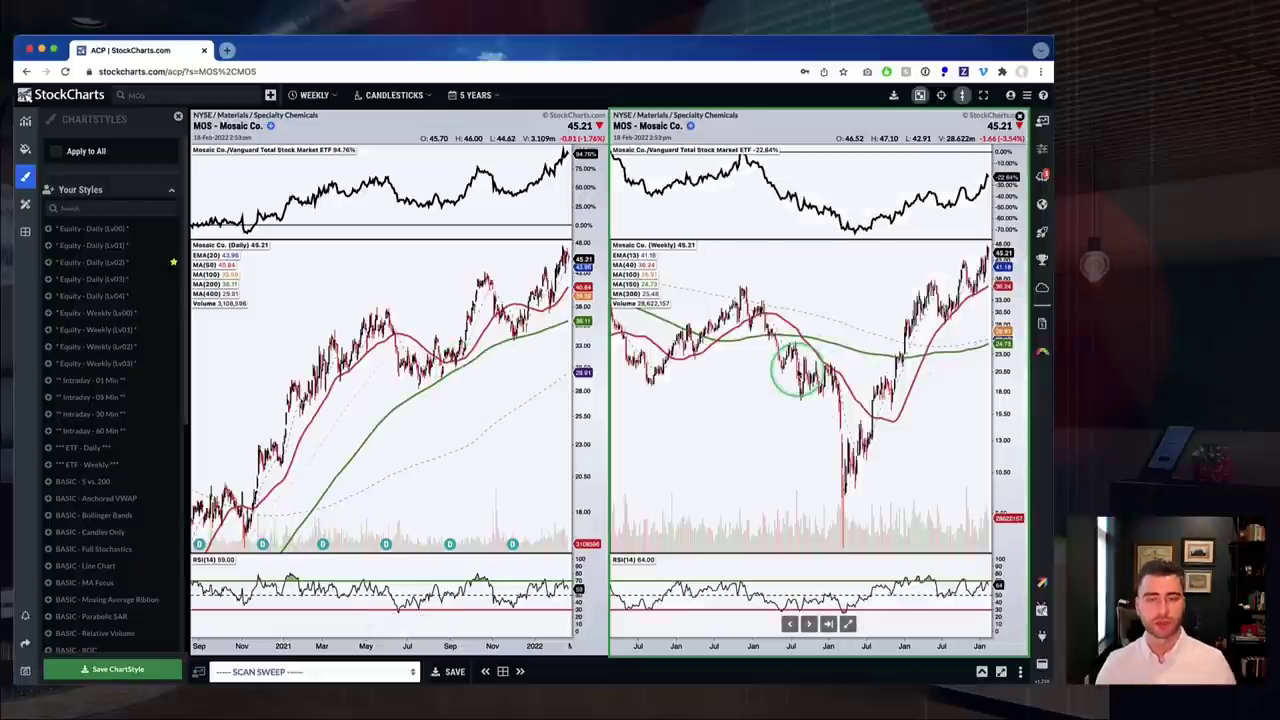
click(371, 349)
click(464, 95)
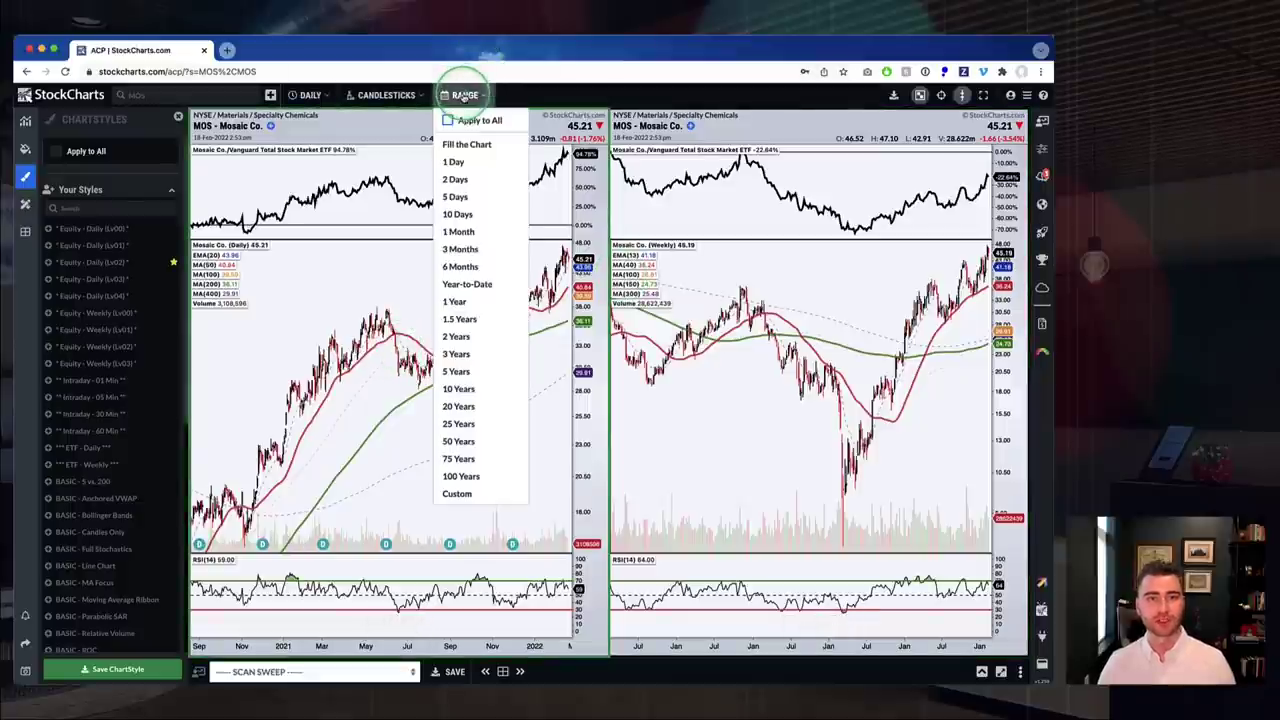
click(454, 302)
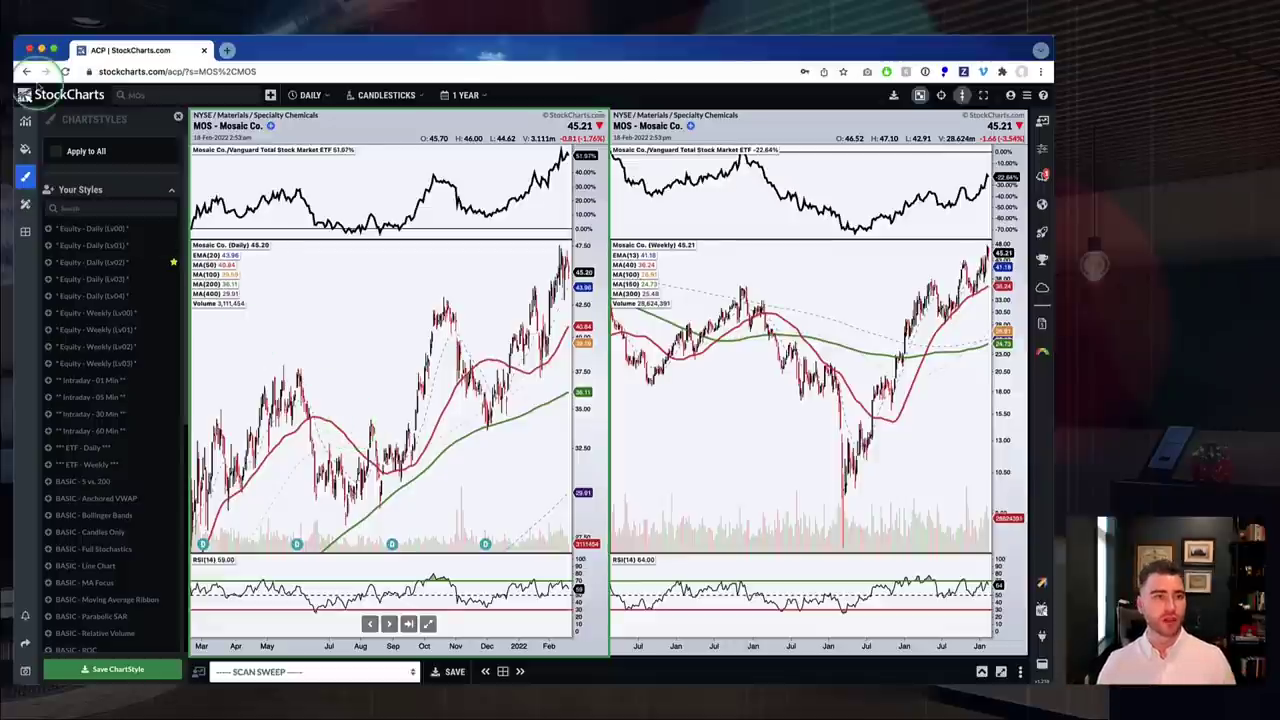
click(25, 119)
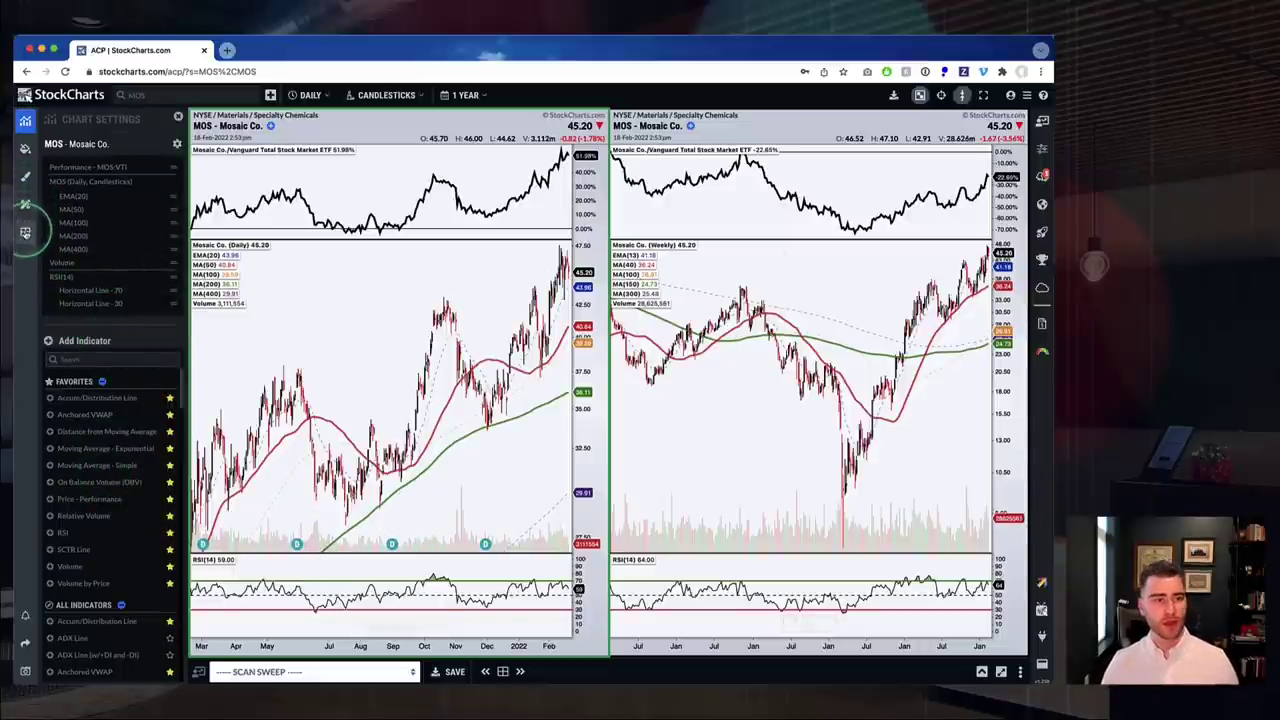
Show the Layouts panel and preview the Save Layout dialog, closing it without saving
click(25, 231)
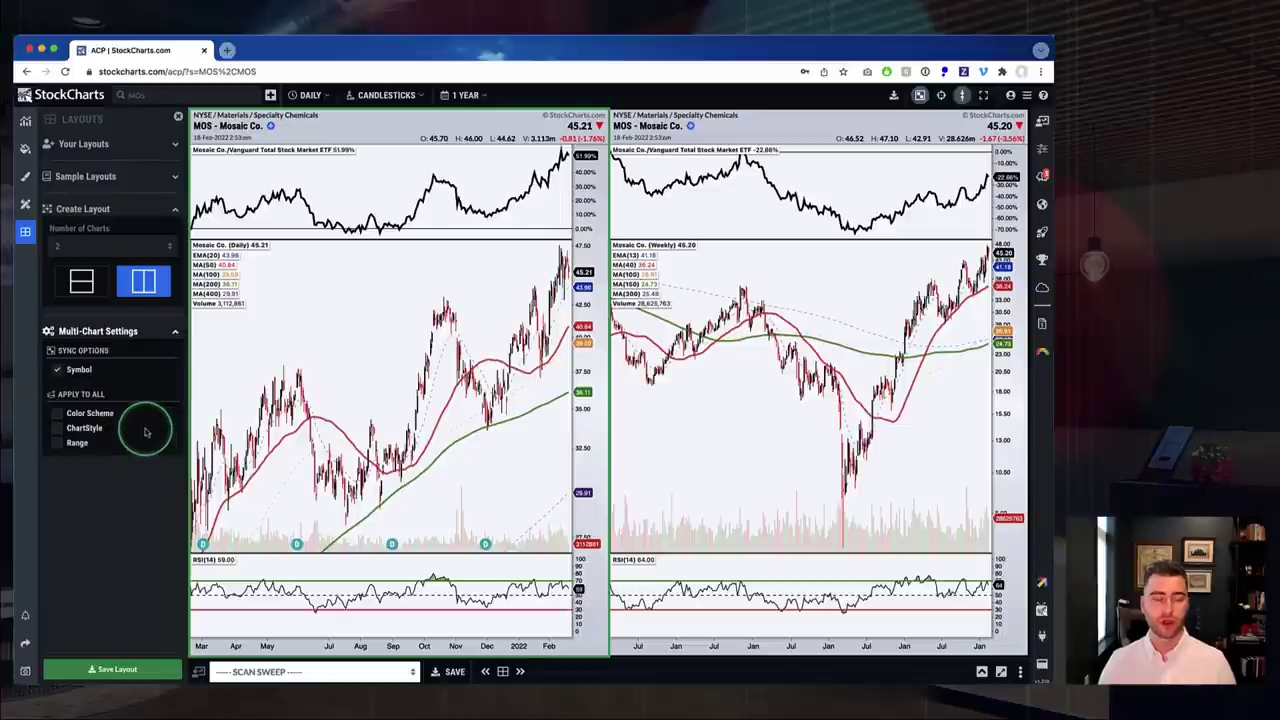
click(110, 670)
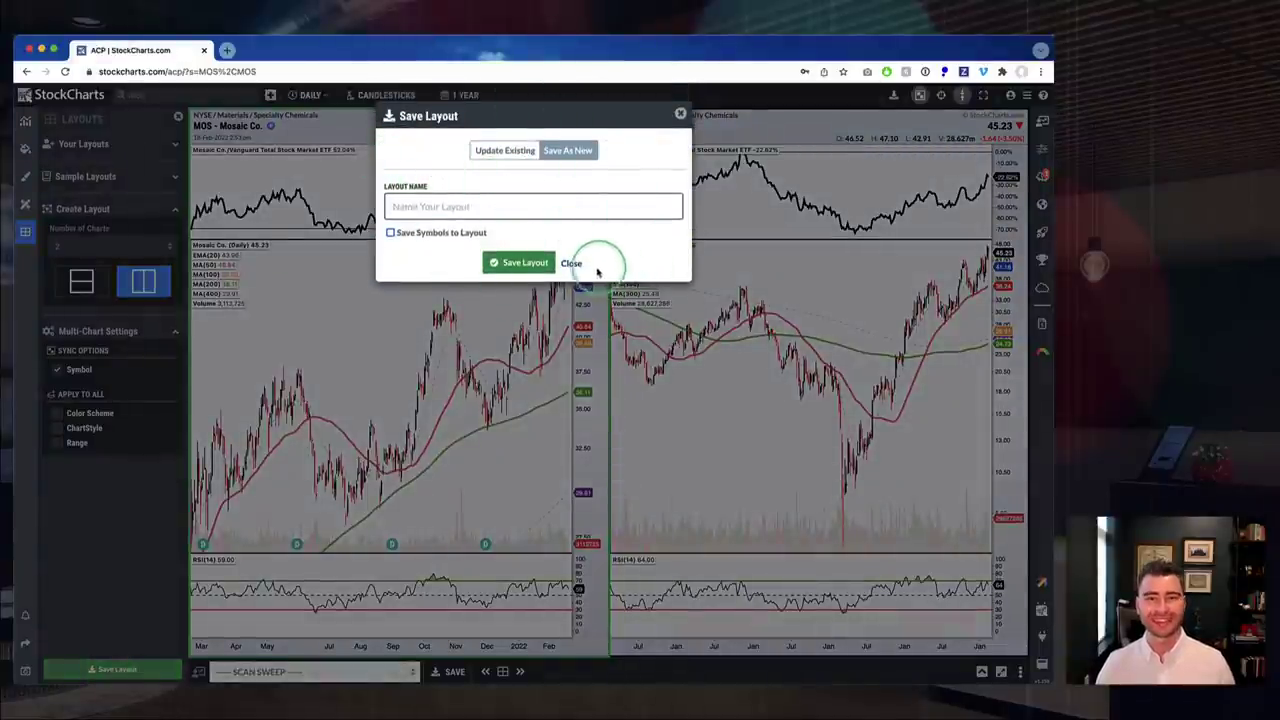
click(572, 264)
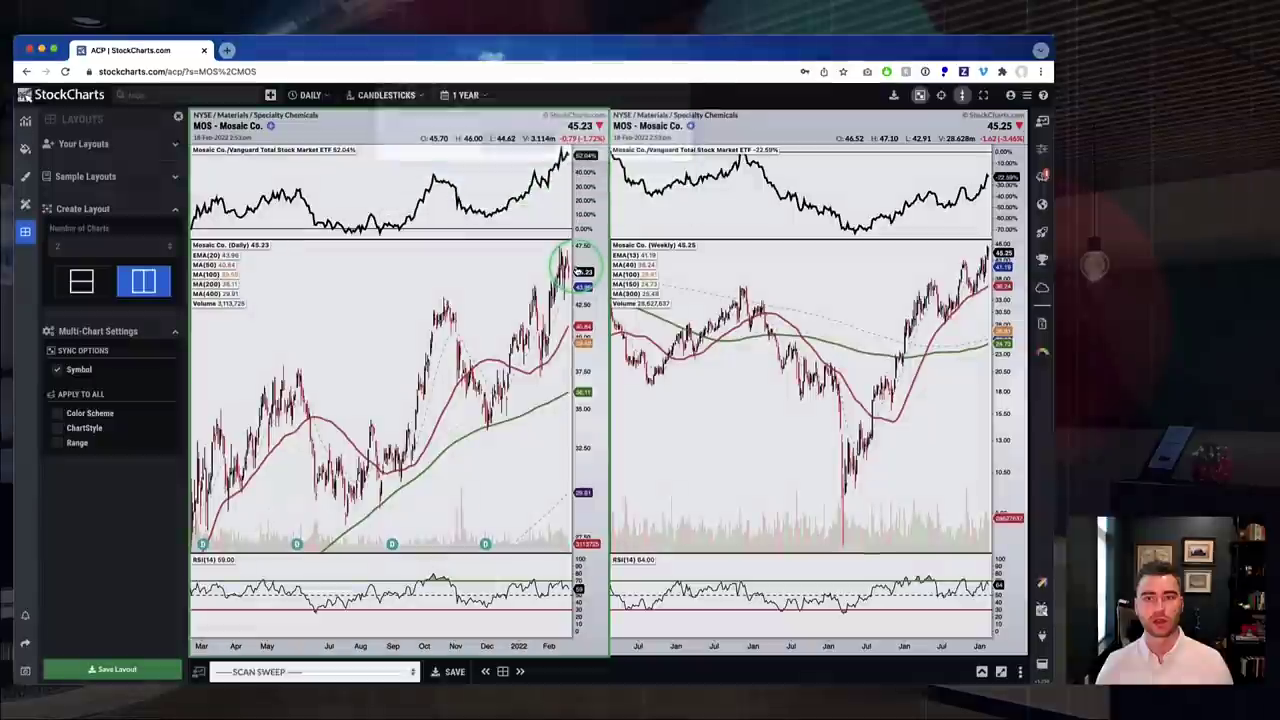
mouse_move(576, 271)
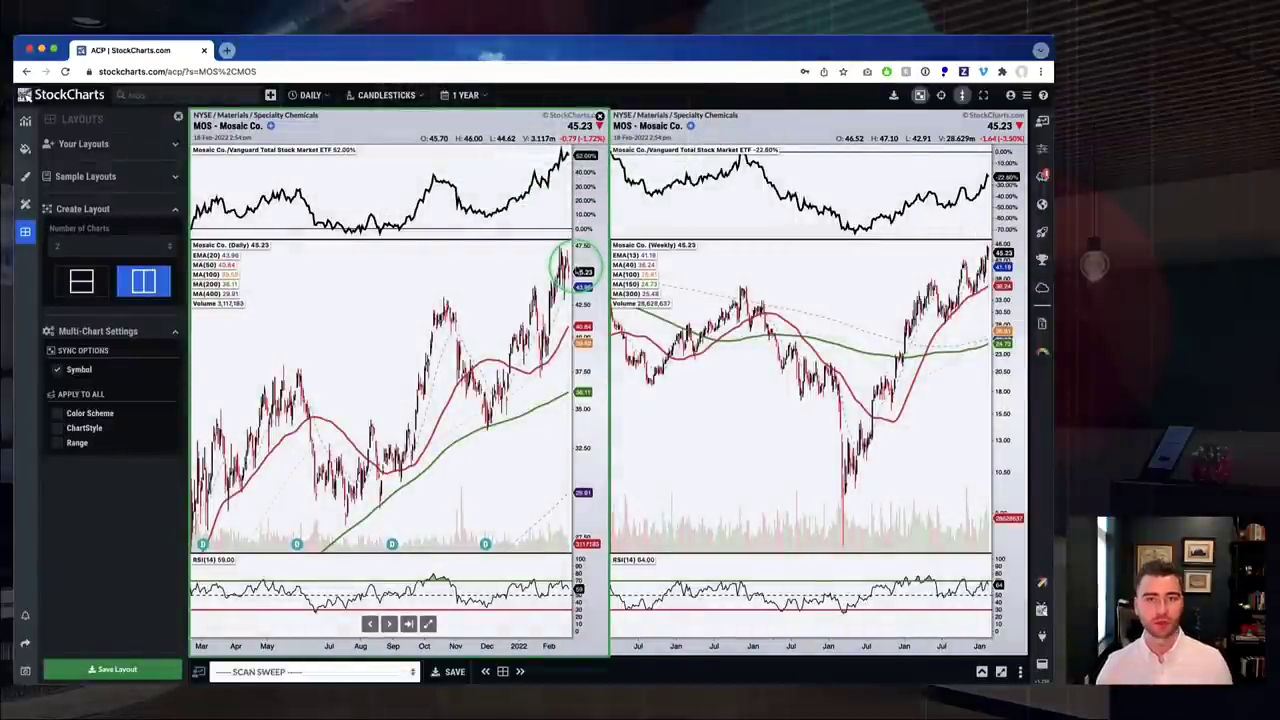
Load the INTU symbol into both synced charts
click(138, 96)
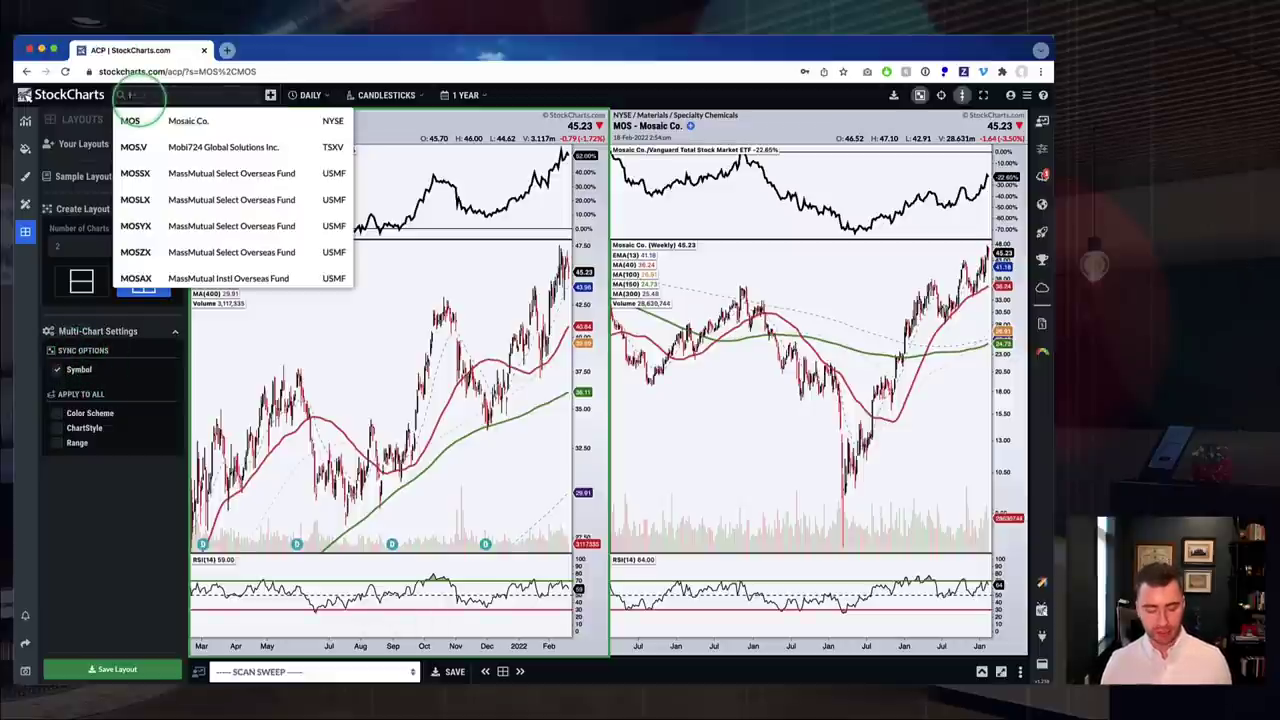
text(intu)
key(Return)
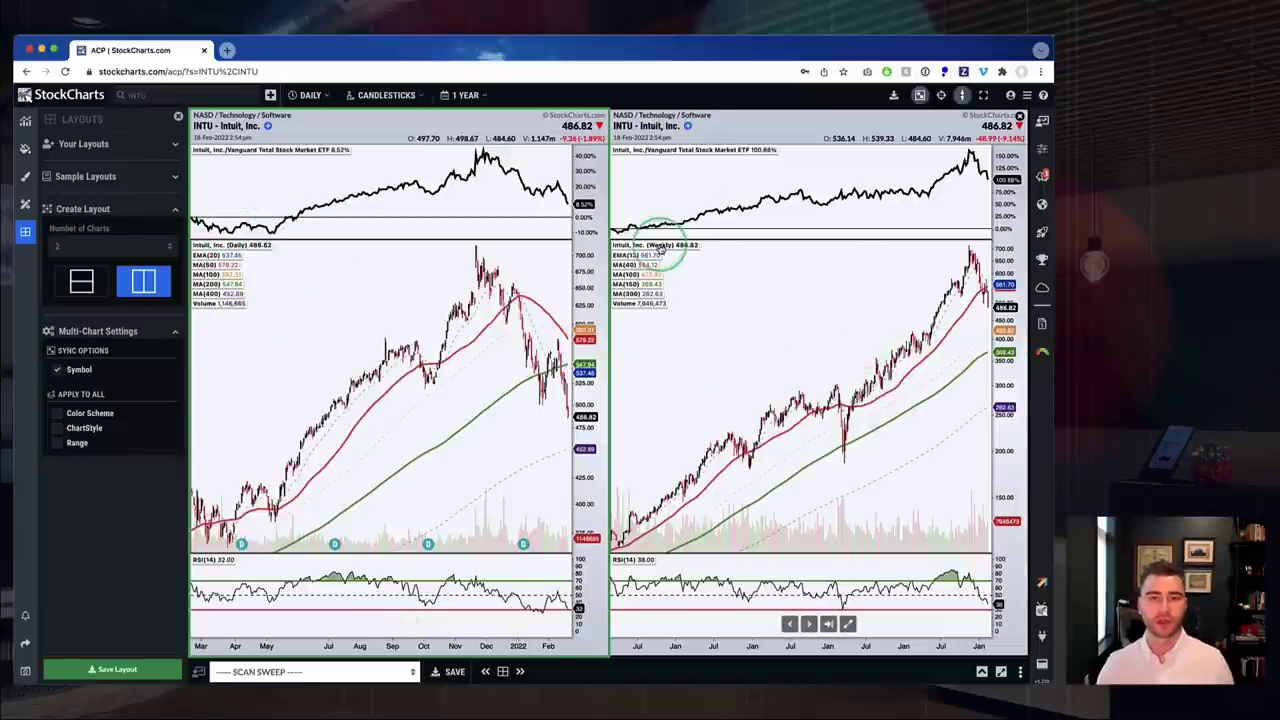
Switch both charts to QCOM and expand the Your Layouts list
click(143, 96)
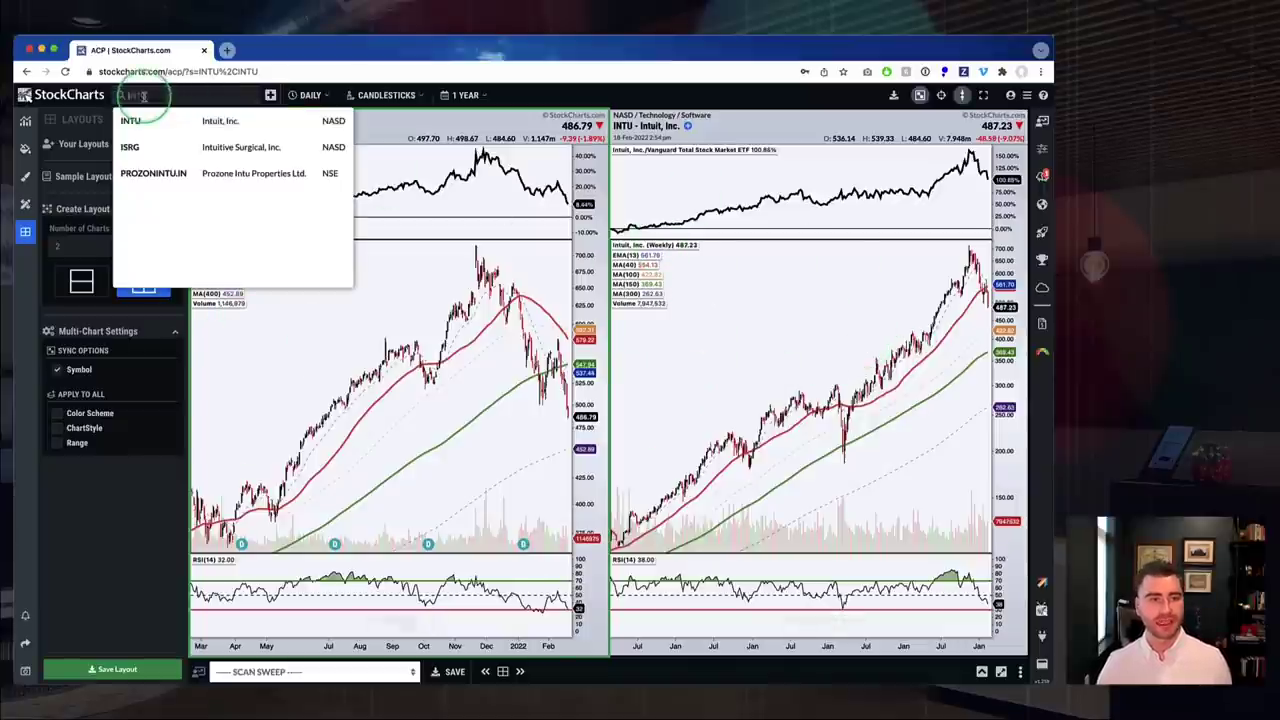
text(QCOM)
key(Return)
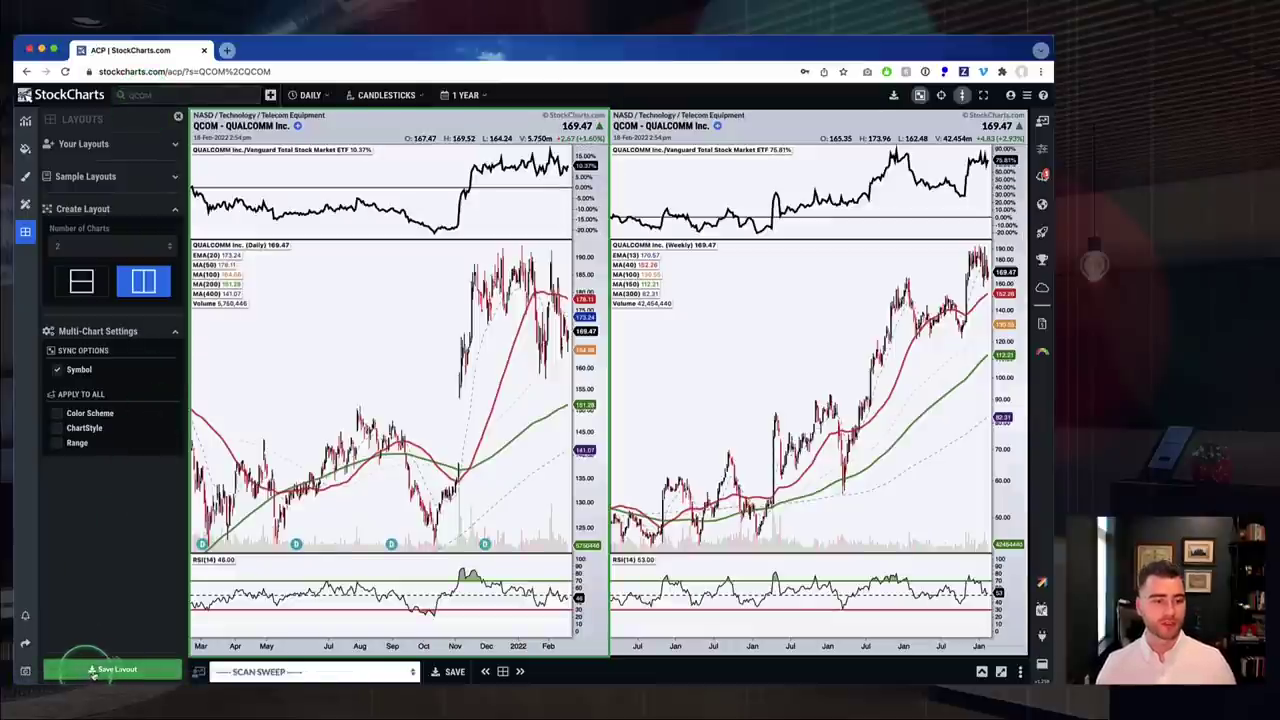
click(83, 143)
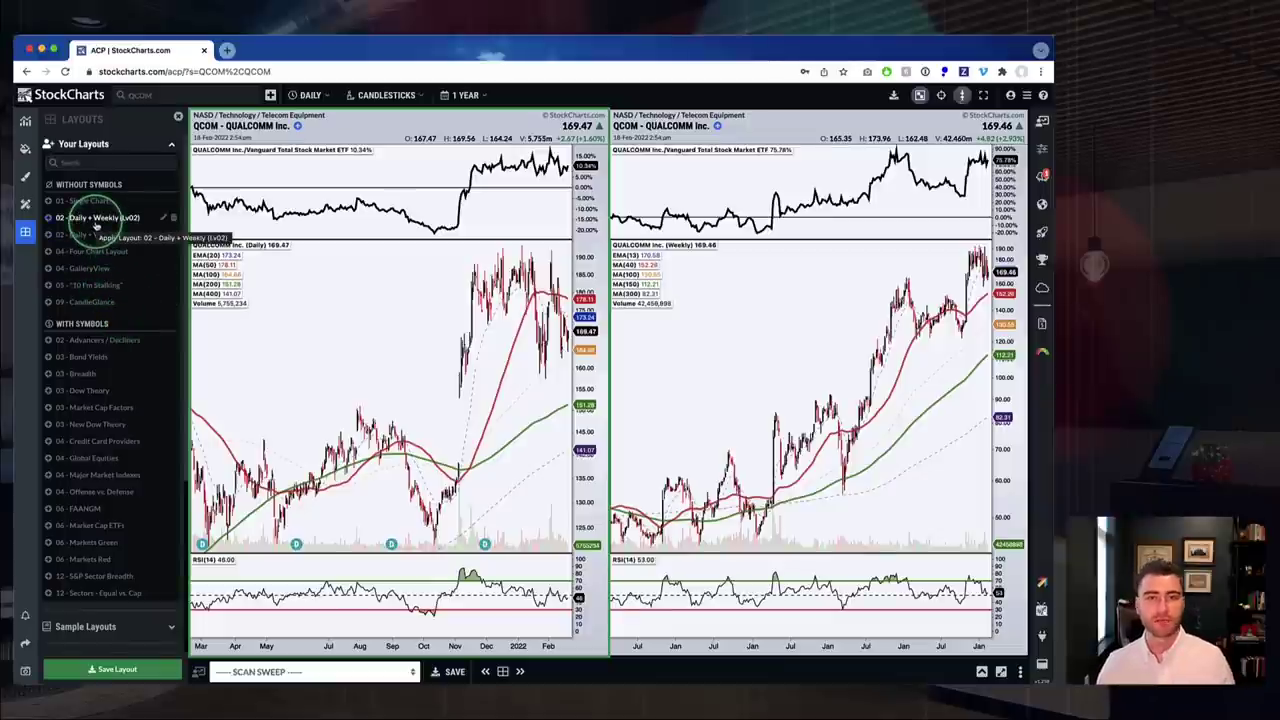
Apply the '02 - Daily + Weekly (Lv02)' layout to QCOM and hide the Layouts panel
click(95, 220)
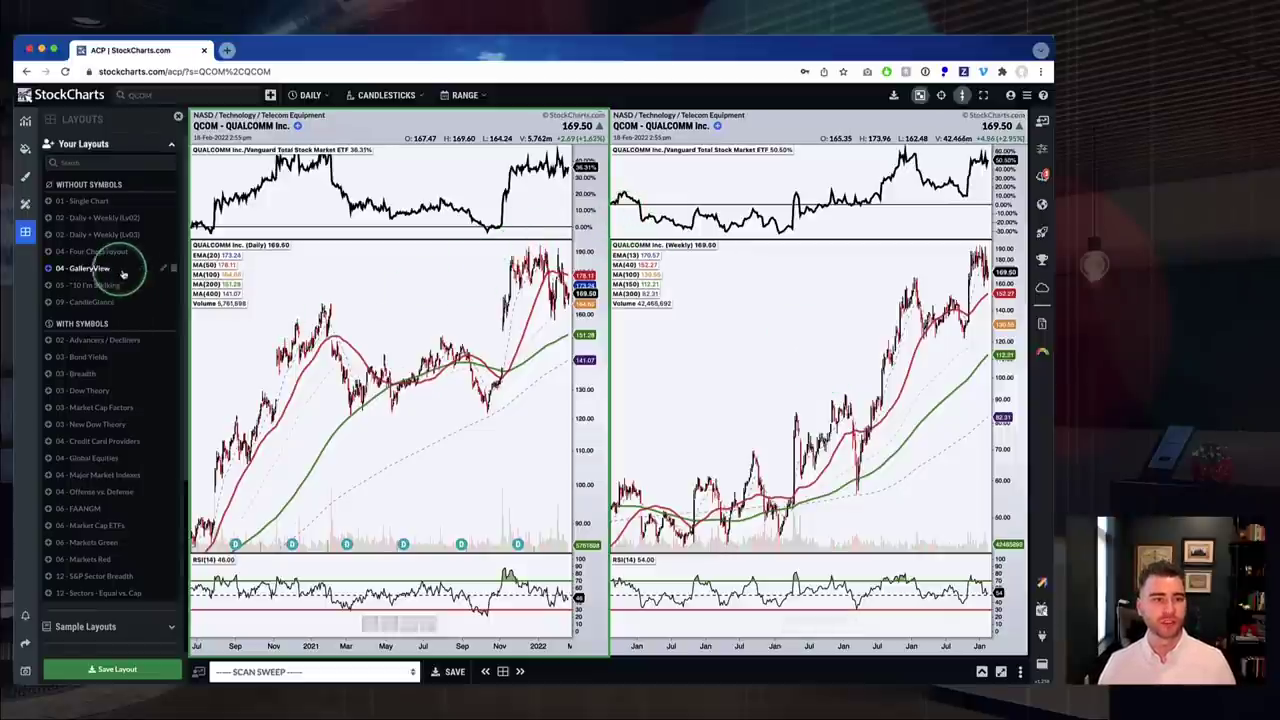
click(25, 232)
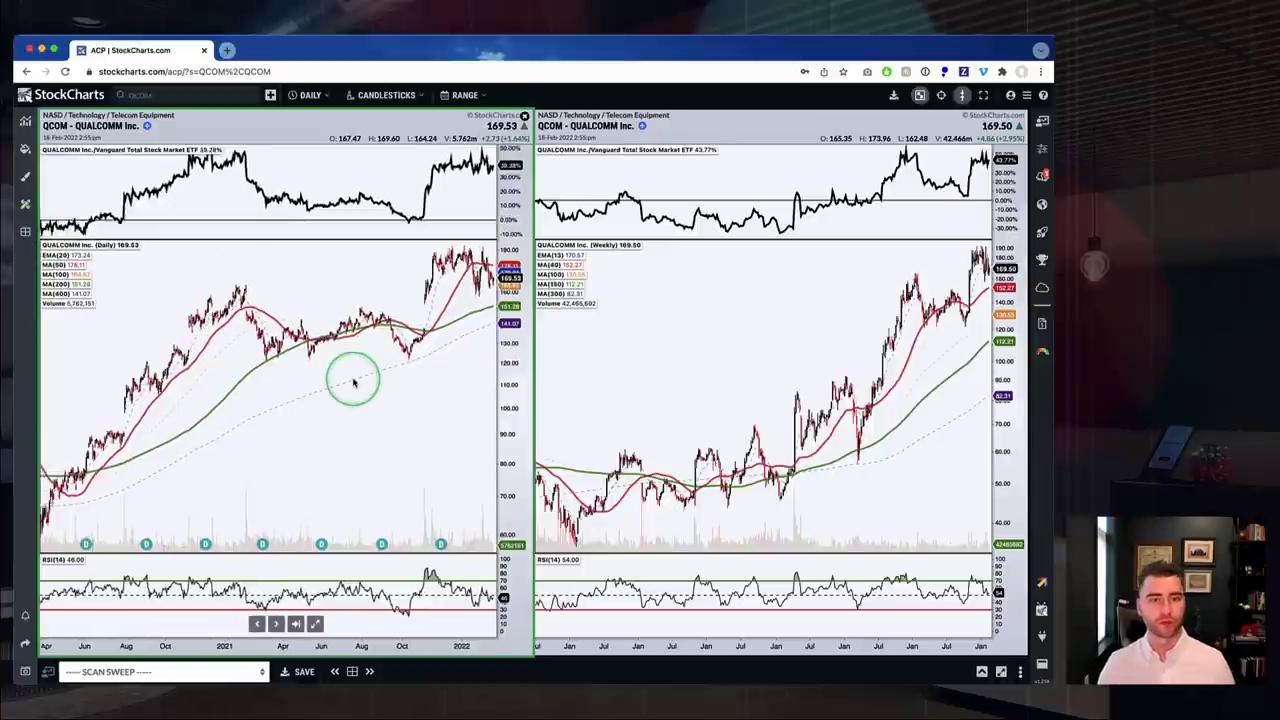
Zoom and pan the daily QCOM chart back to 2019 and zoom the weekly chart out to 2008
scroll(353, 382, down, 3)
scroll(353, 382, down, 4)
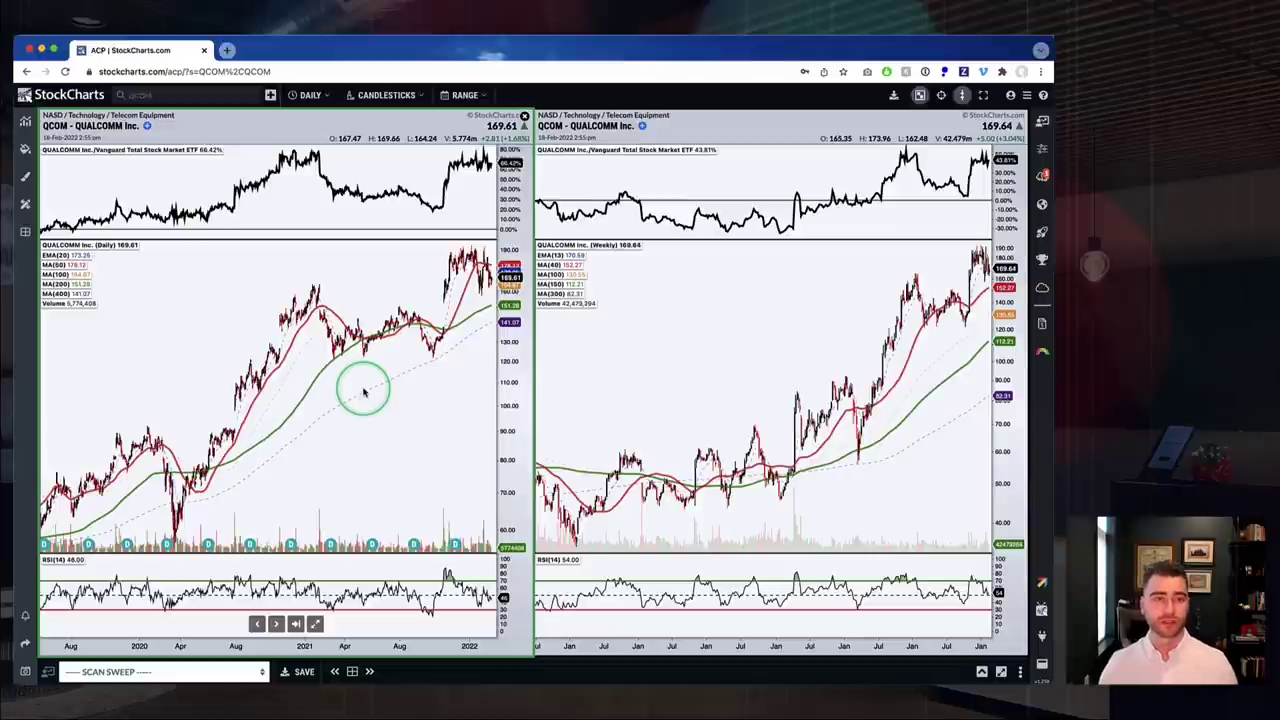
scroll(337, 374, down, 2)
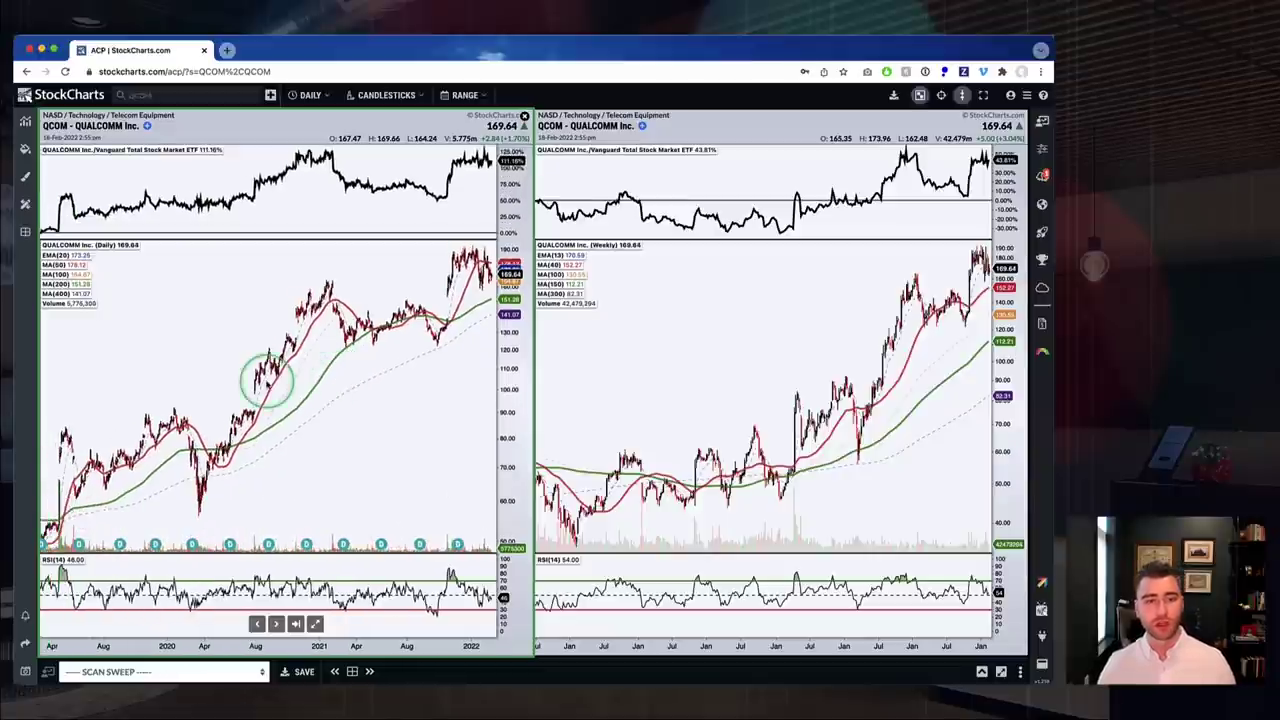
scroll(266, 380, left, 10)
scroll(266, 380, right, 5)
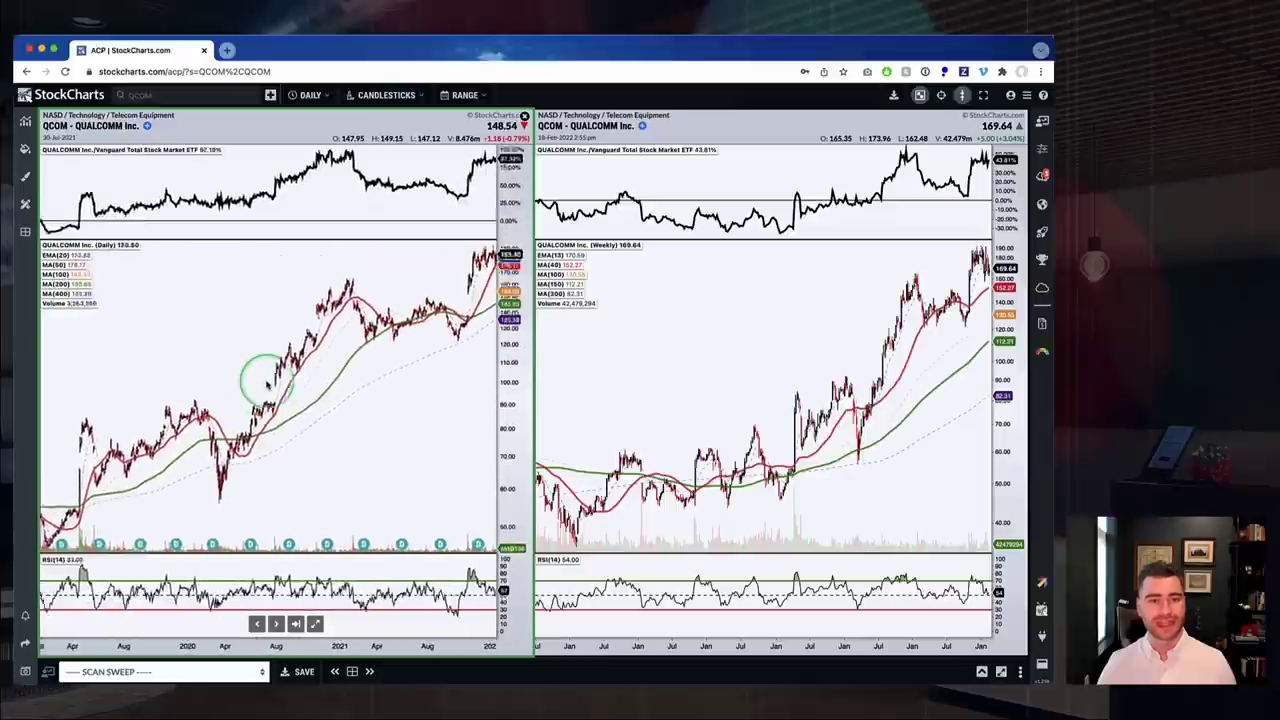
scroll(266, 380, right, 5)
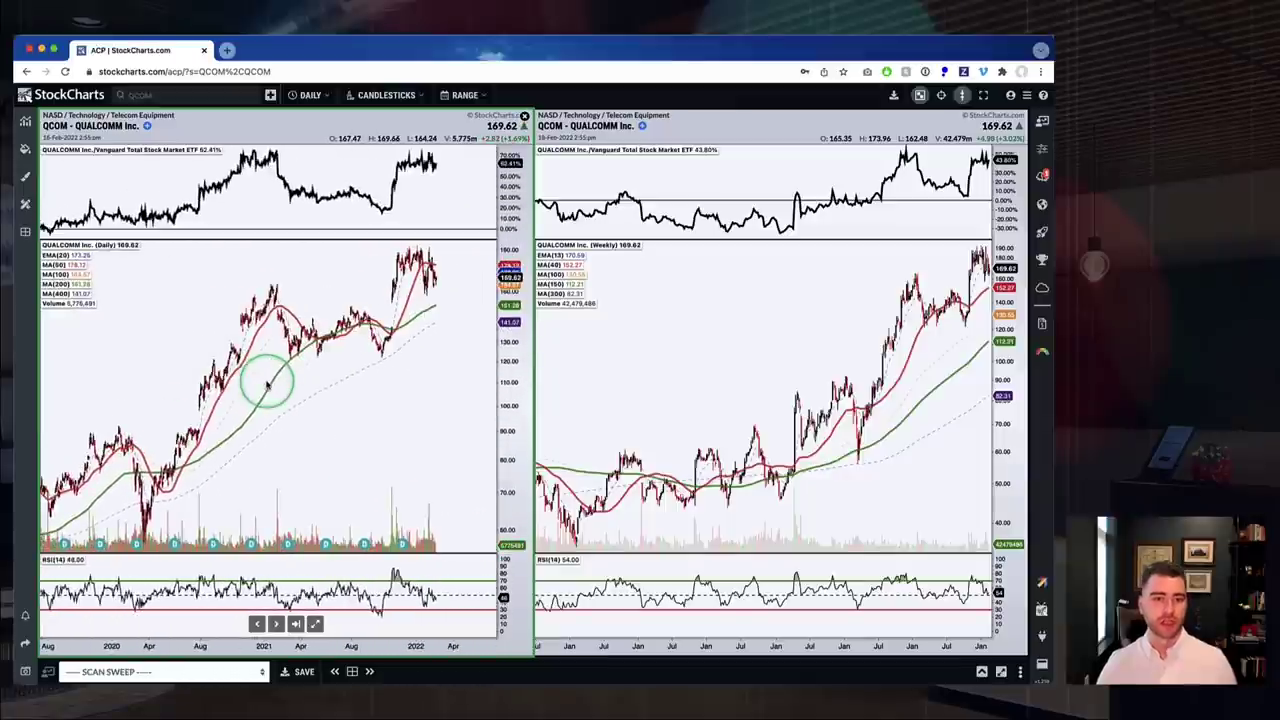
scroll(226, 370, up, 10)
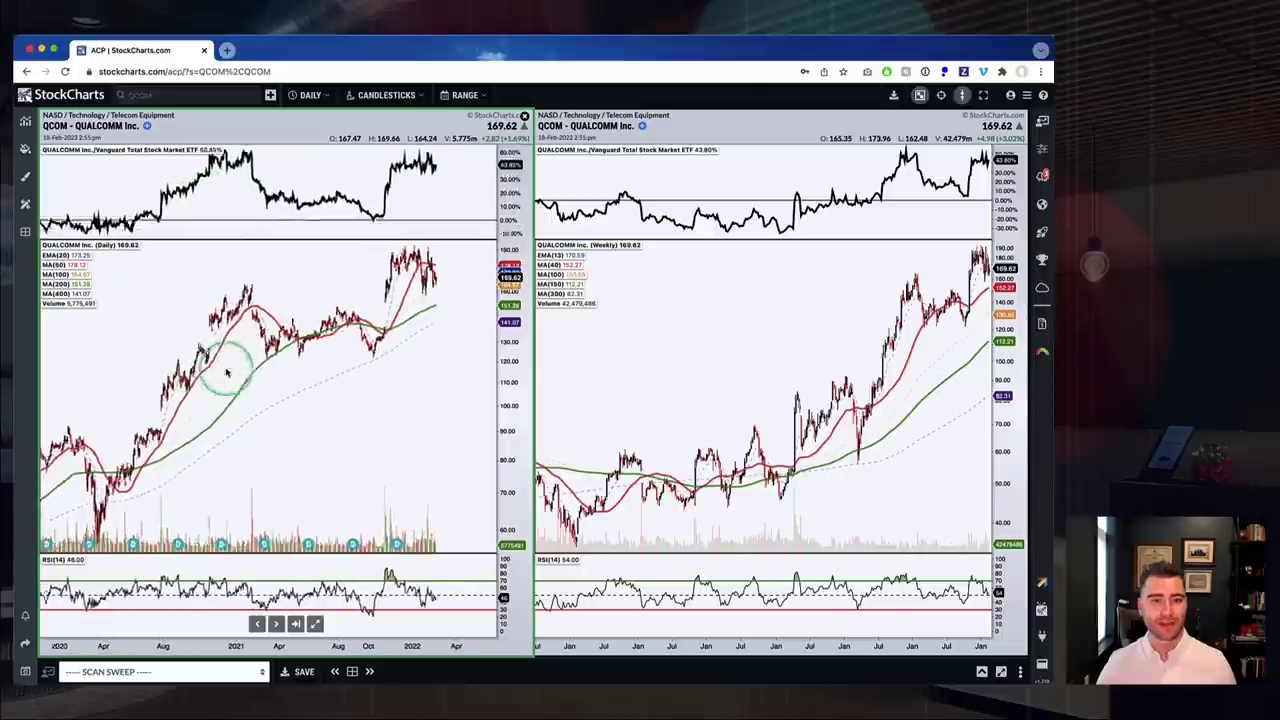
scroll(226, 370, up, 3)
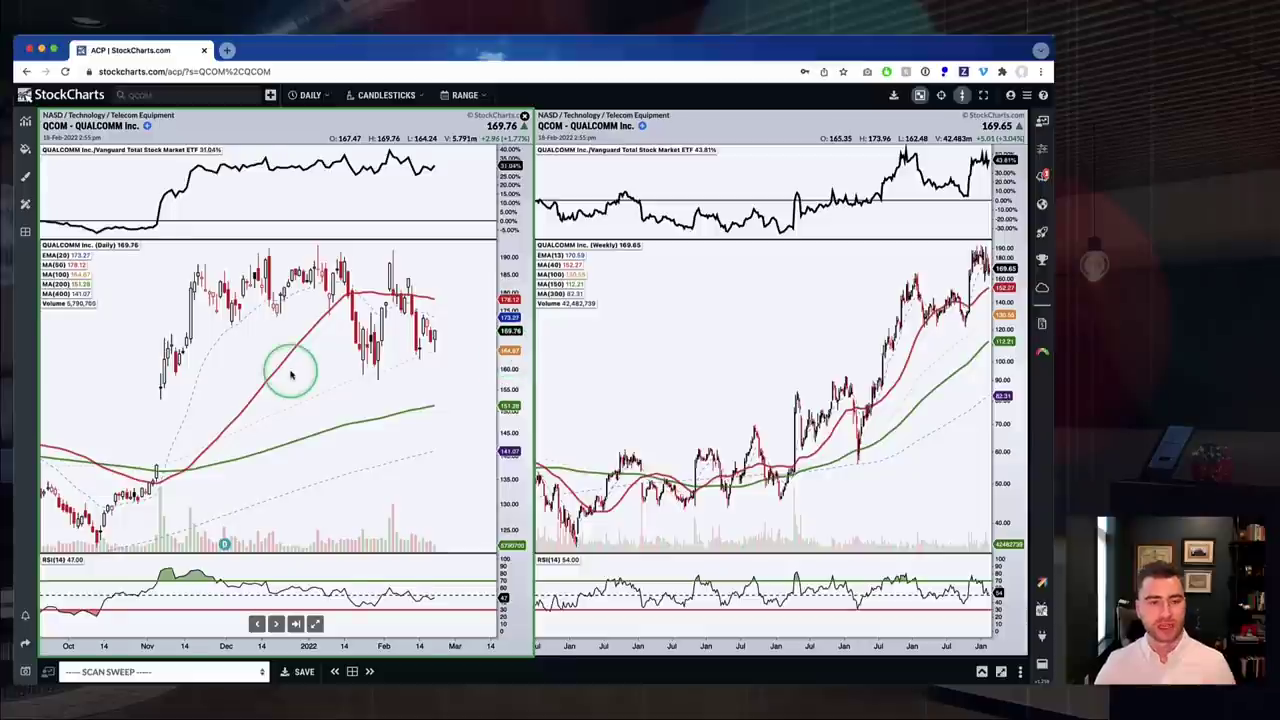
scroll(289, 366, left, 3)
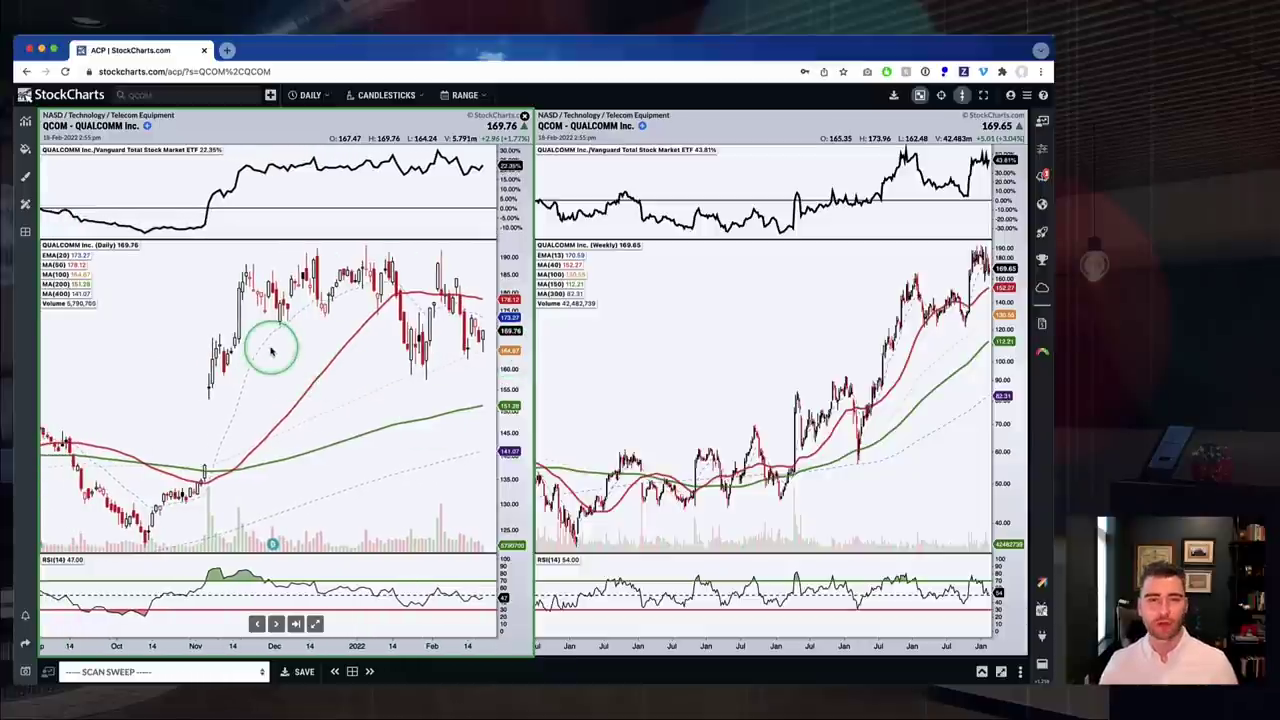
scroll(270, 348, down, 5)
scroll(270, 348, down, 5)
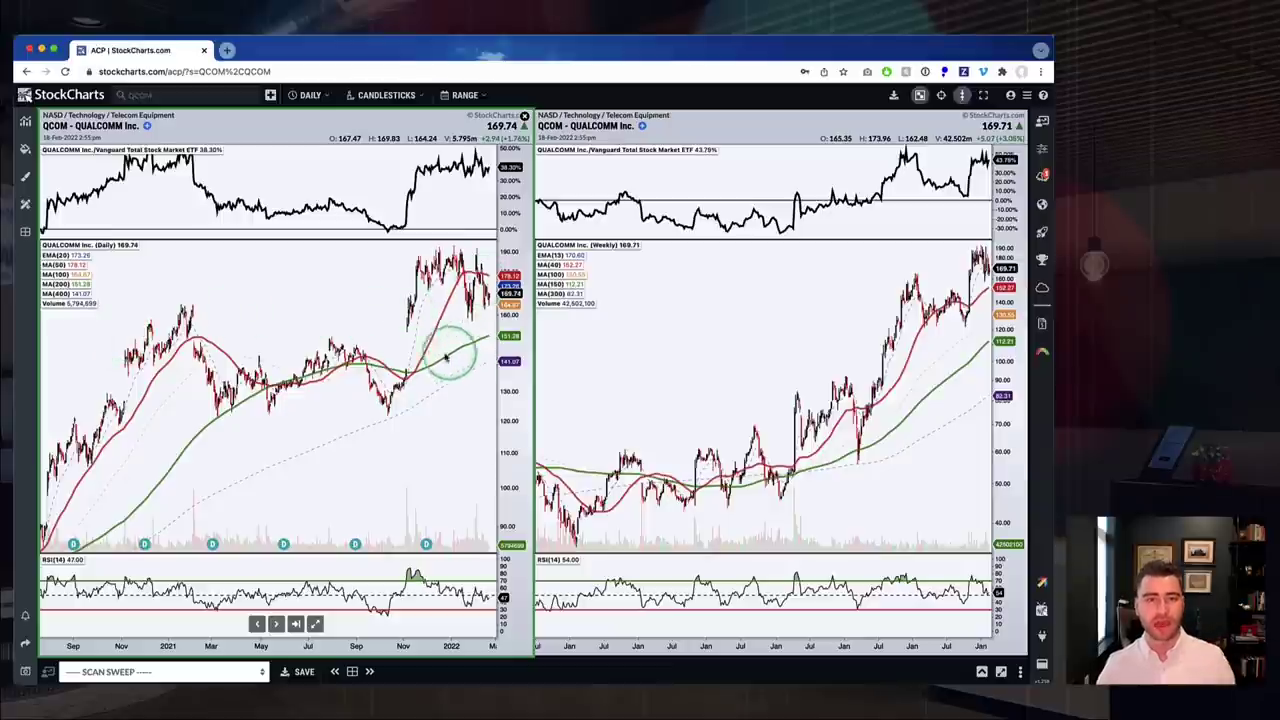
scroll(350, 358, down, 5)
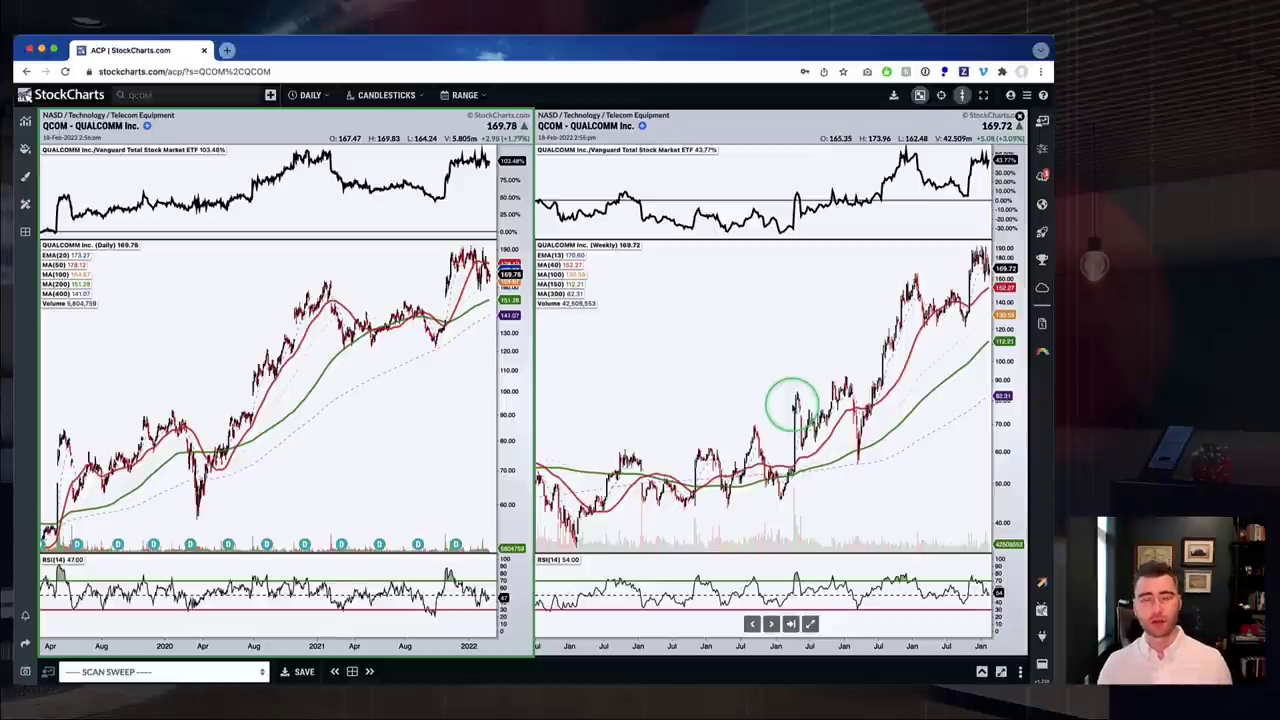
scroll(792, 404, up, 6)
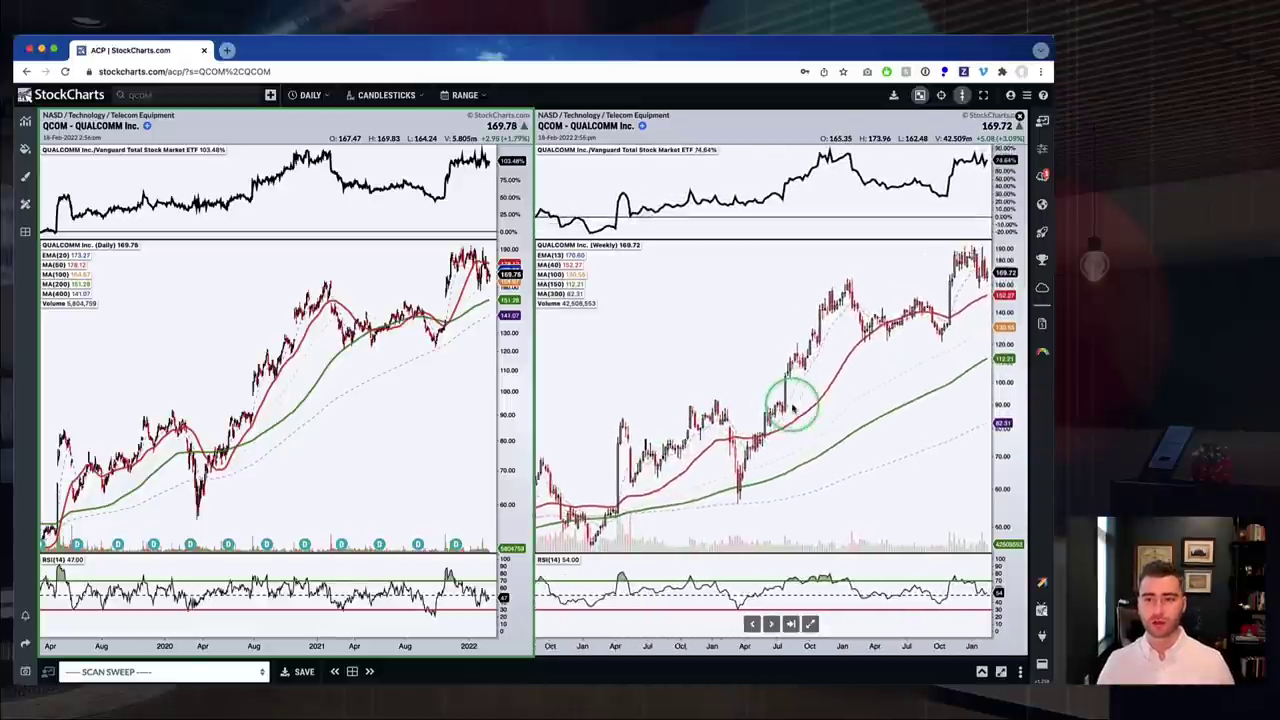
scroll(792, 404, up, 2)
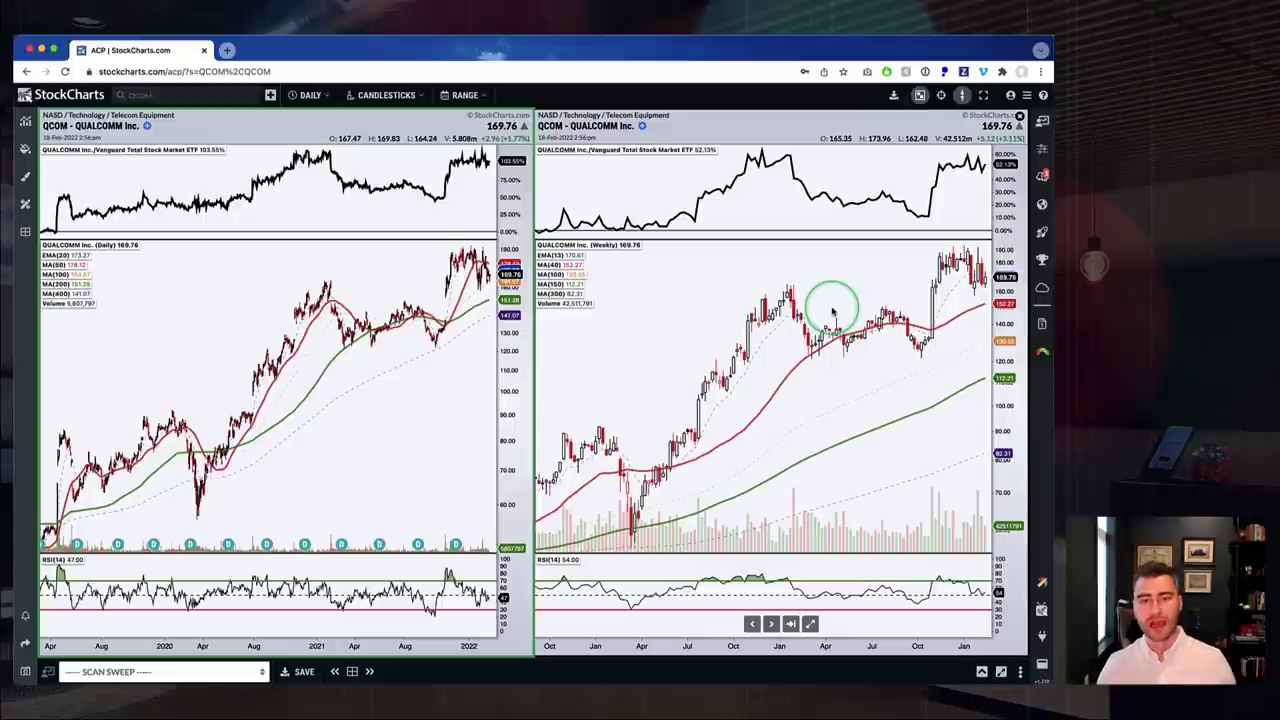
scroll(832, 312, down, 5)
scroll(832, 312, down, 6)
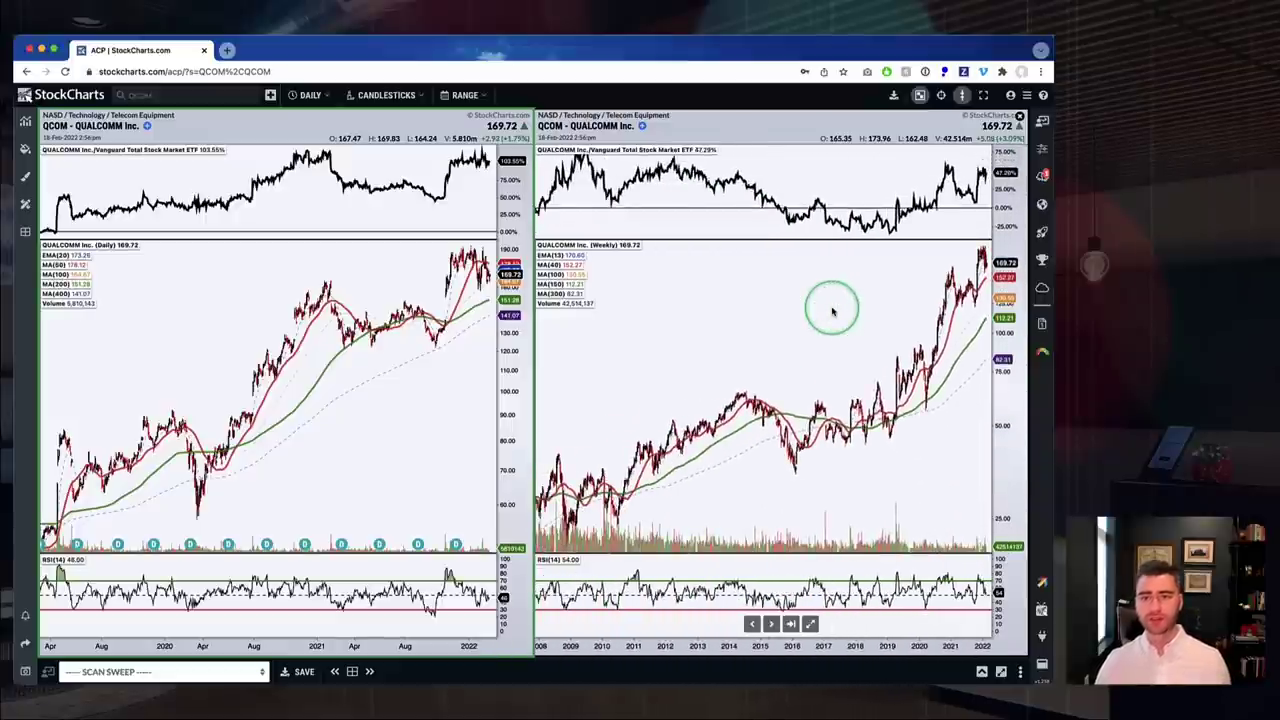
scroll(832, 312, down, 4)
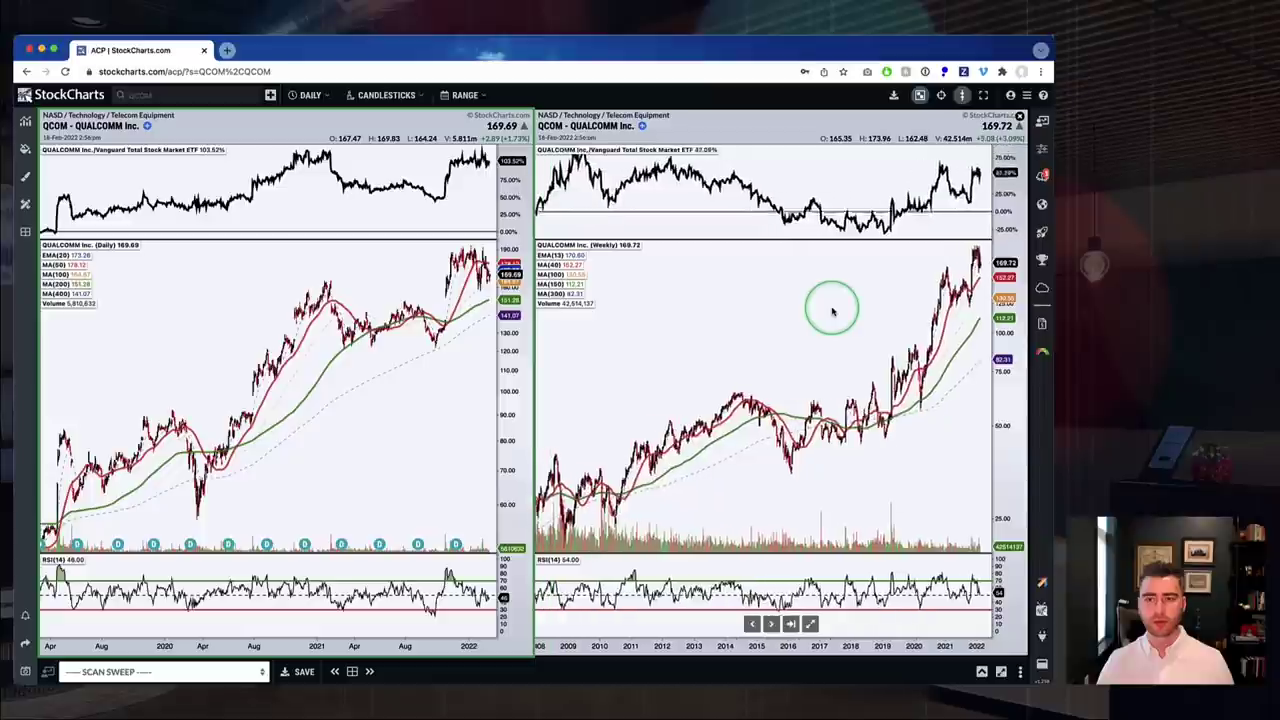
Select the weekly QCOM chart and set its range to 5 Years
click(659, 224)
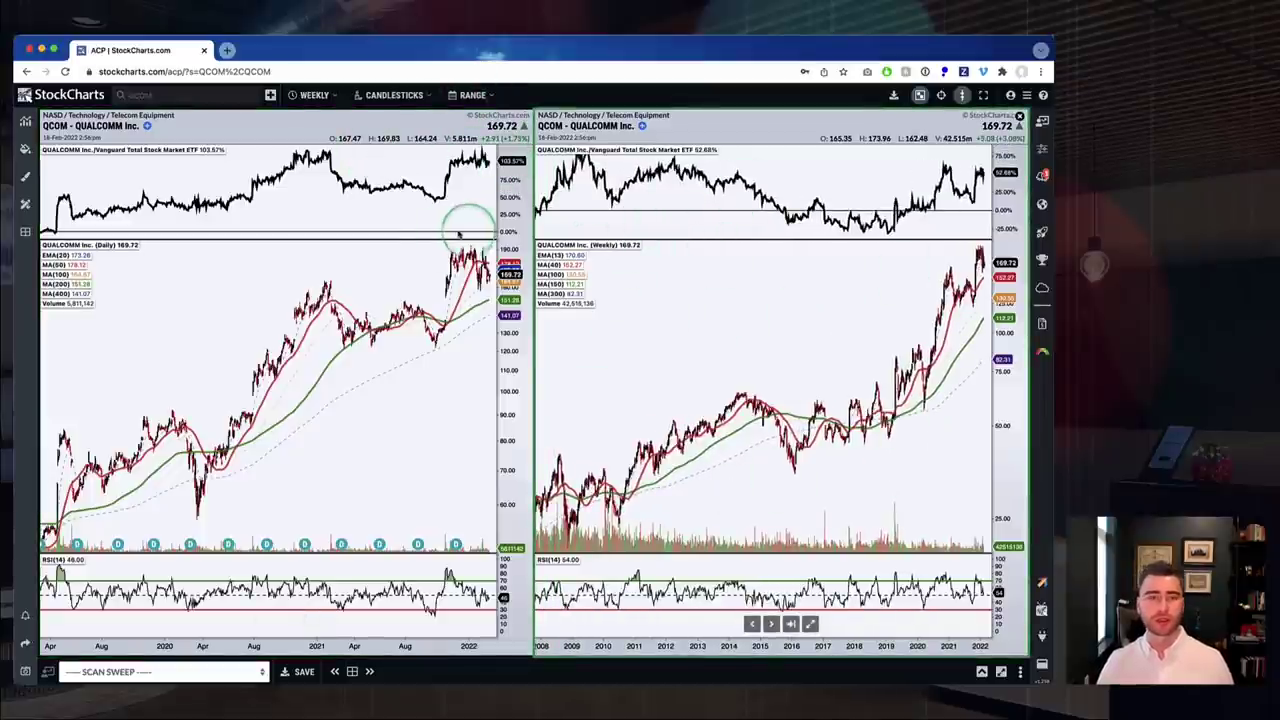
click(470, 95)
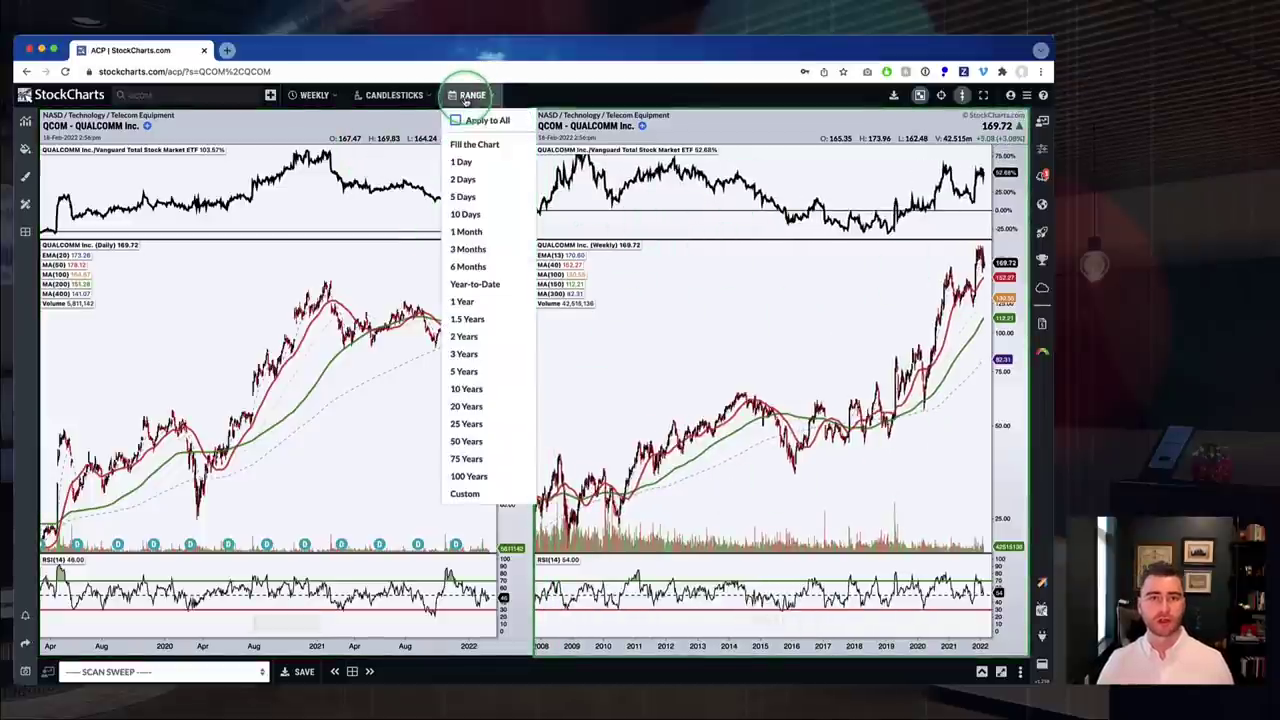
click(465, 371)
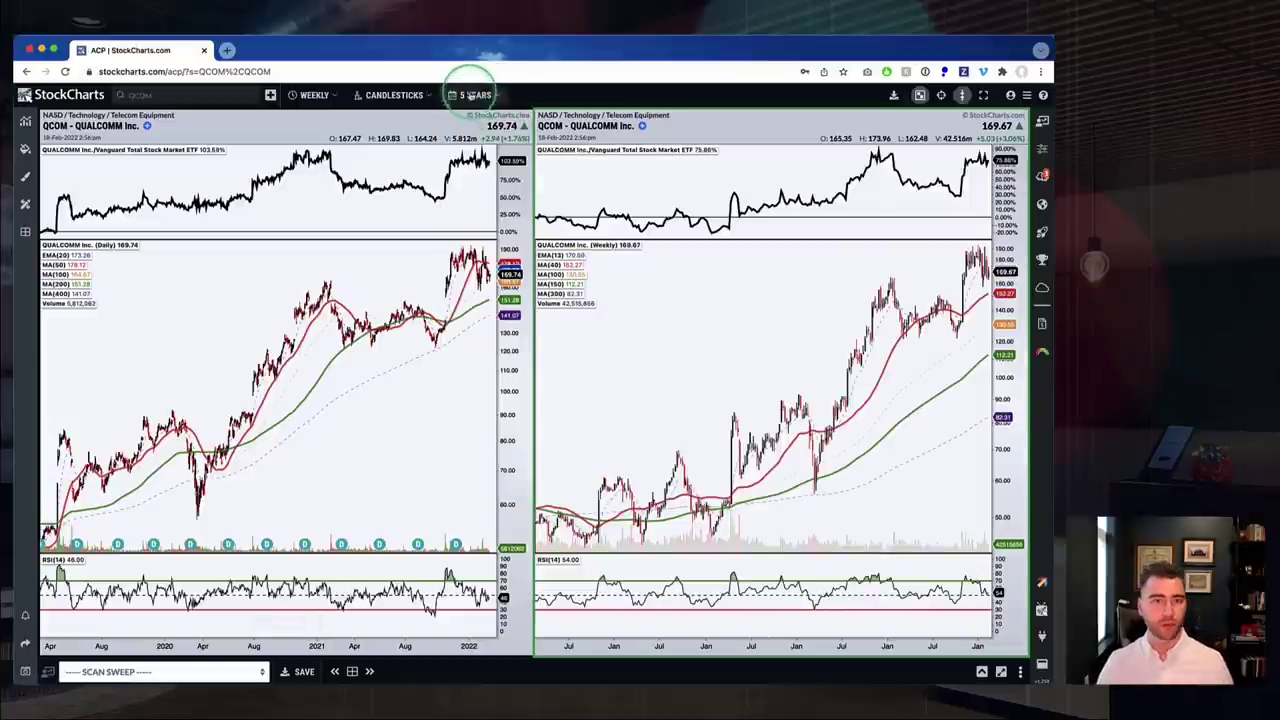
Reopen the RANGE choices and toggle the Apply to All checkbox
click(470, 95)
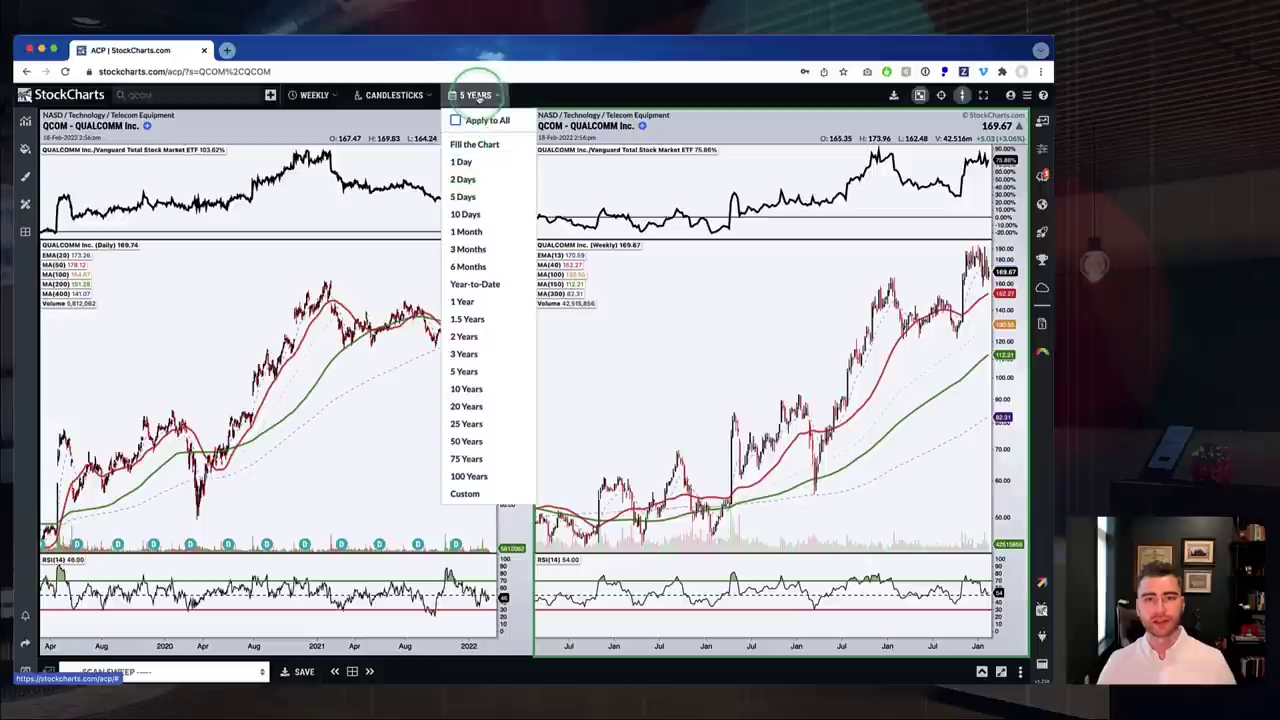
click(476, 95)
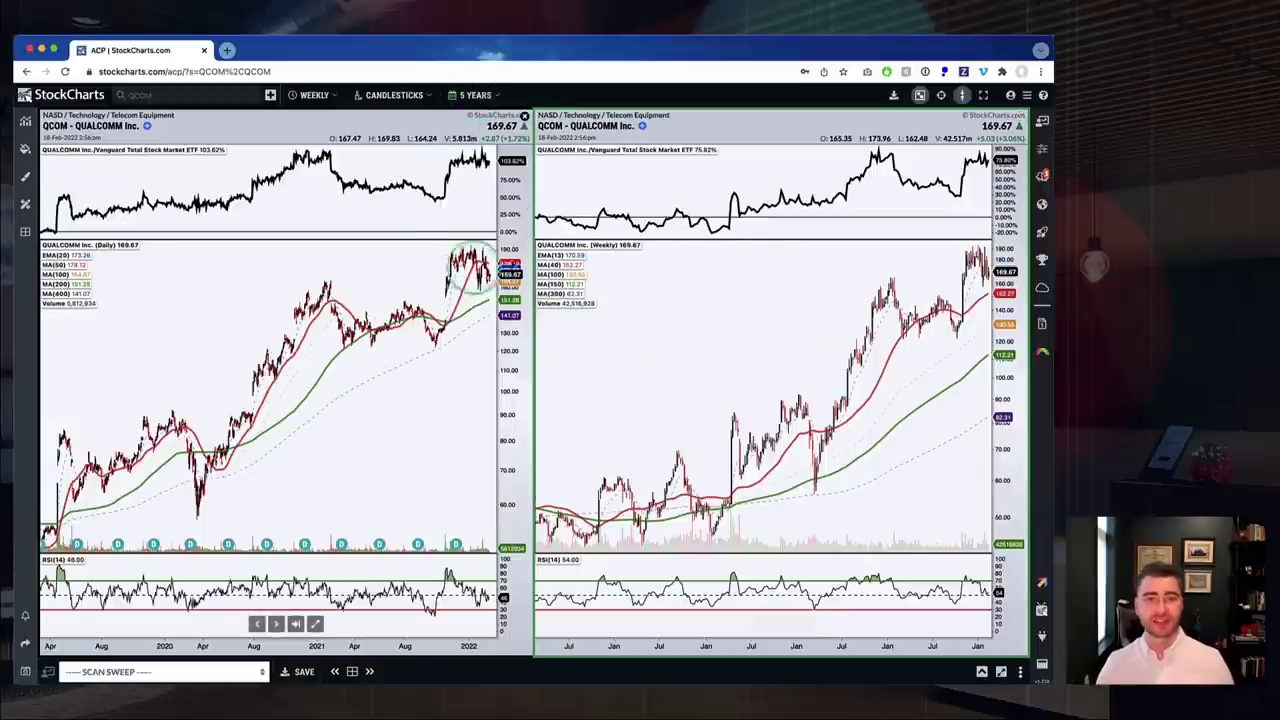
click(472, 96)
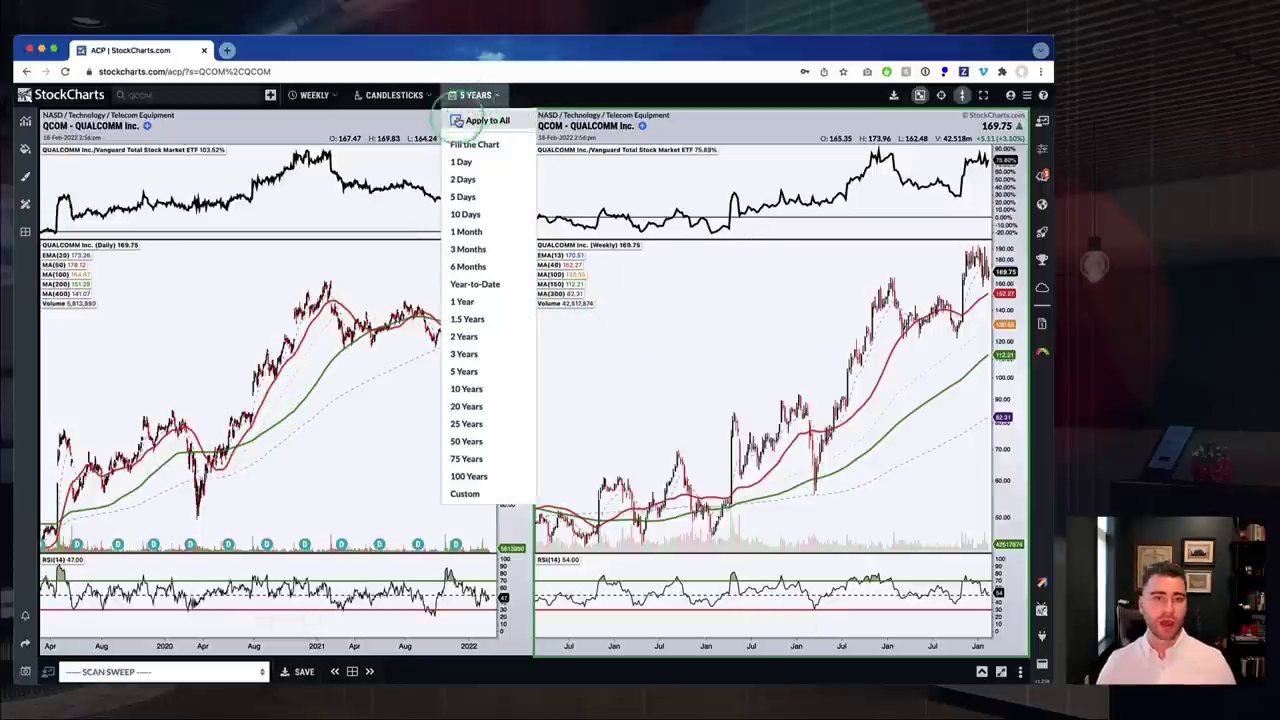
click(457, 121)
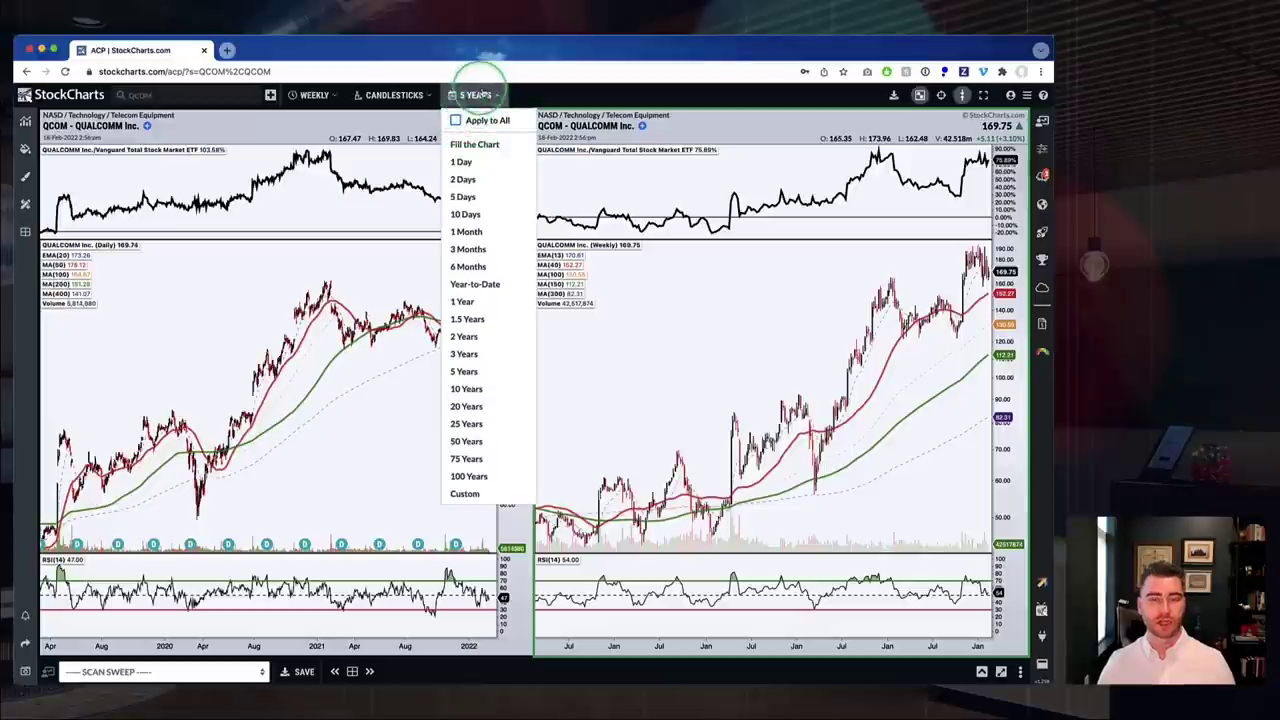
click(472, 95)
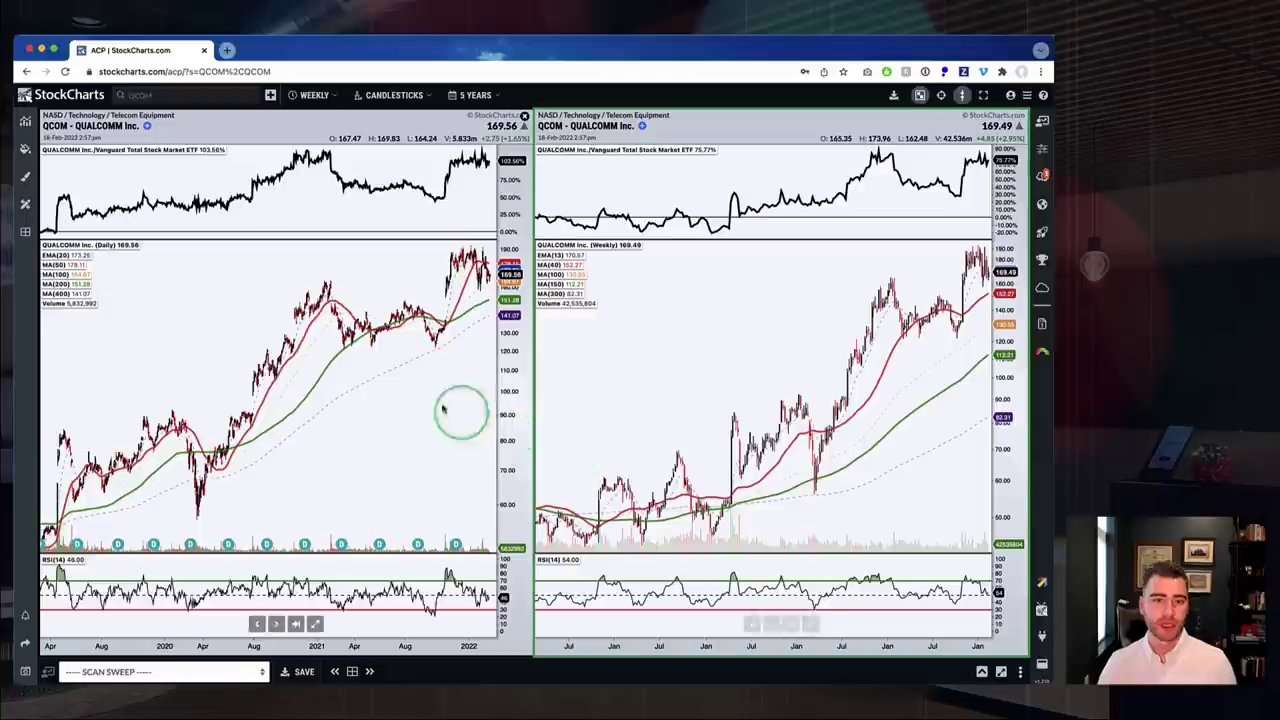
Select the left daily QCOM chart as the active chart
click(342, 384)
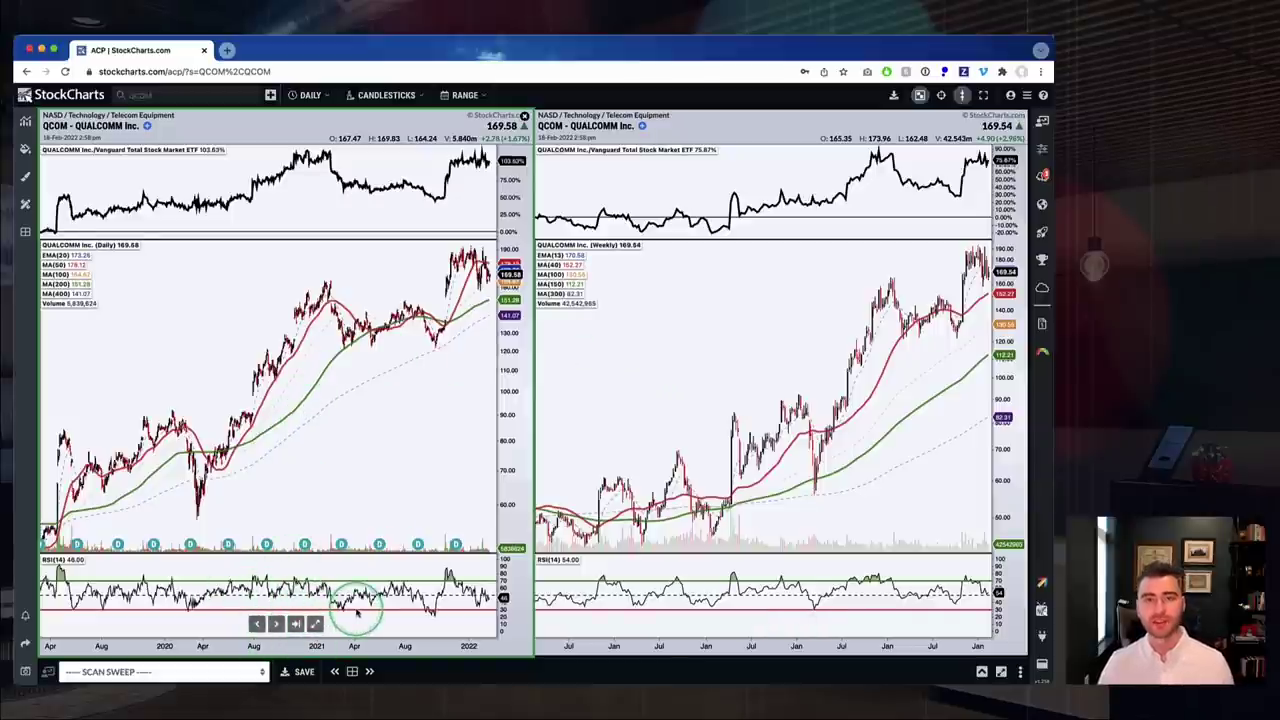
click(257, 625)
click(257, 625)
click(257, 625)
click(257, 625)
click(257, 625)
click(257, 625)
click(257, 625)
click(257, 625)
click(257, 625)
click(257, 625)
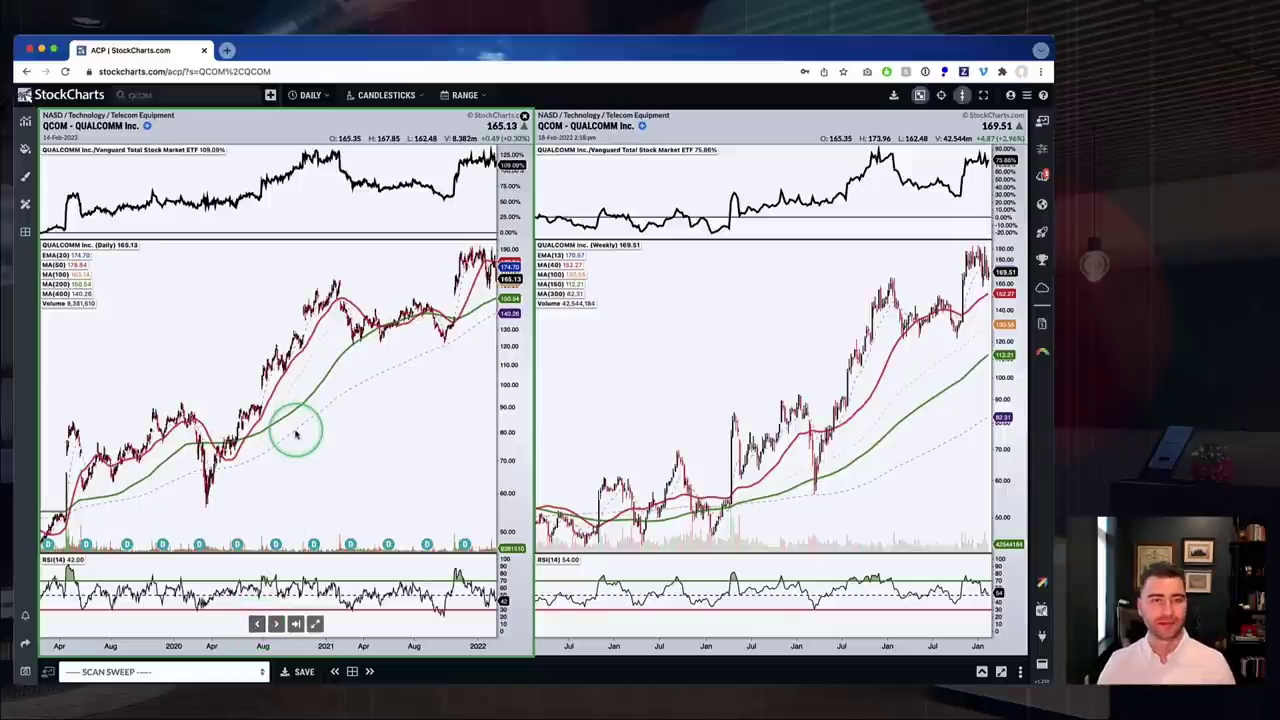
click(296, 625)
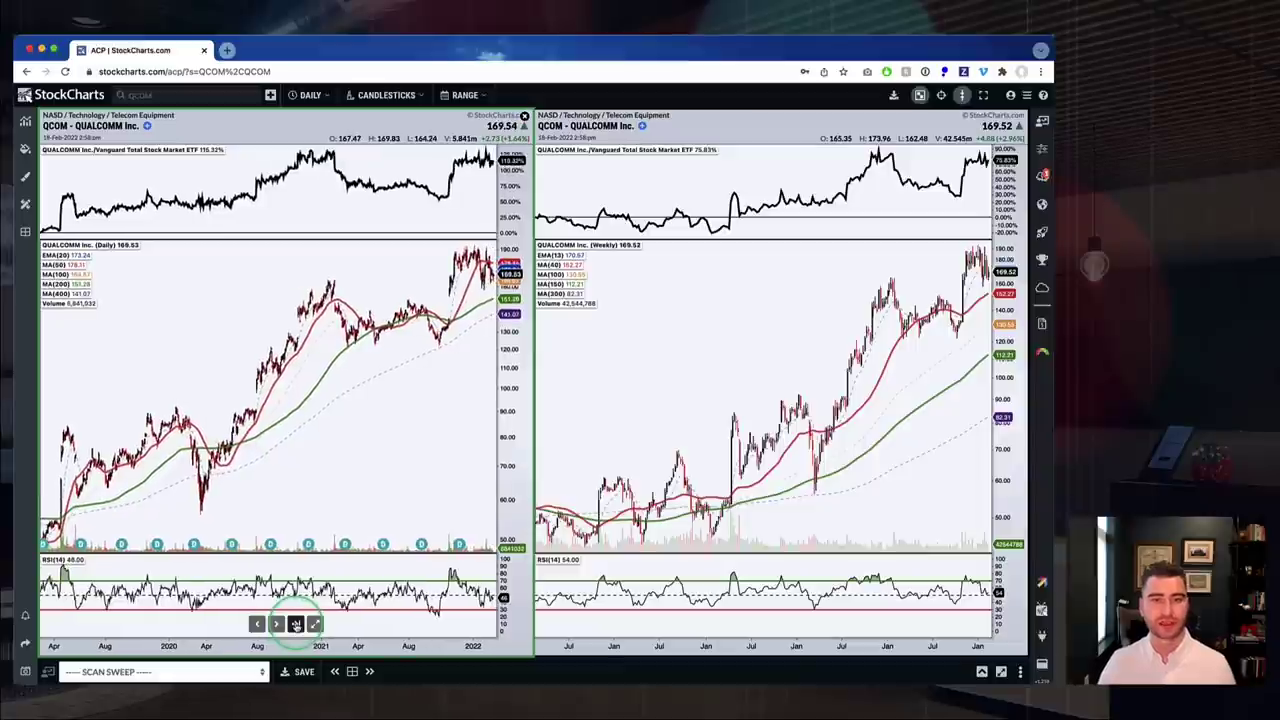
scroll(300, 491, left, 10)
click(296, 625)
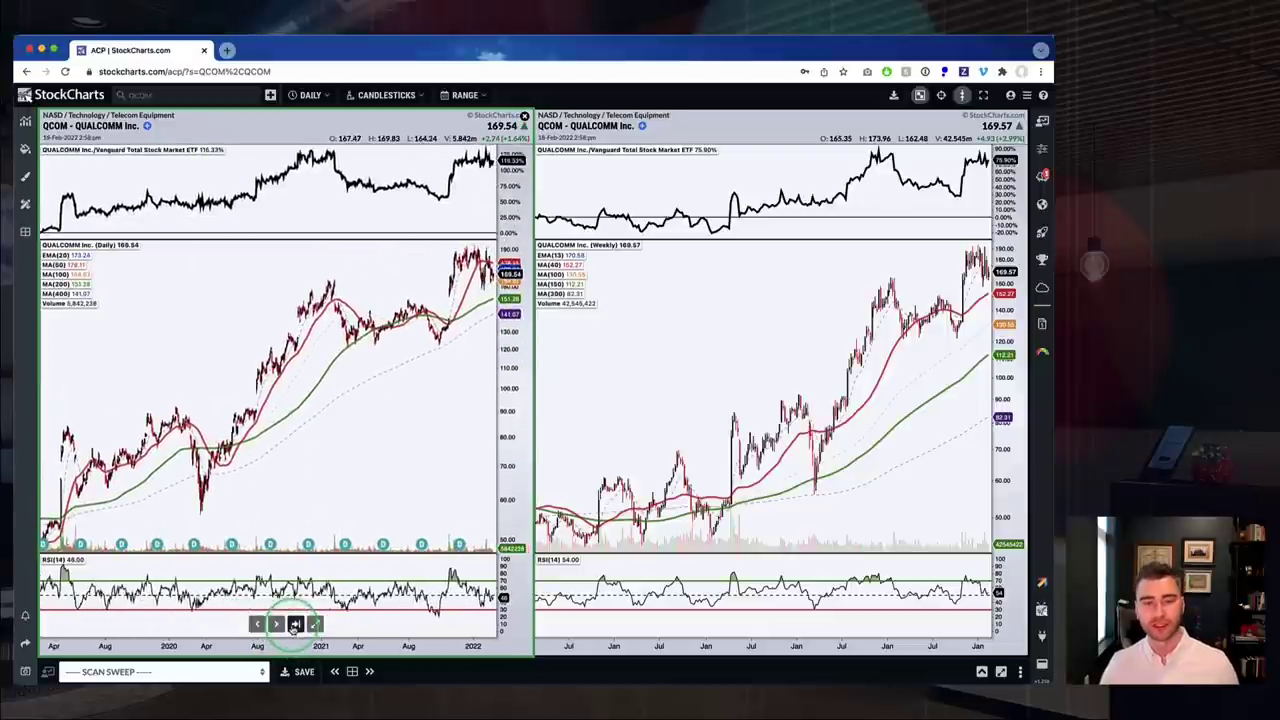
click(315, 624)
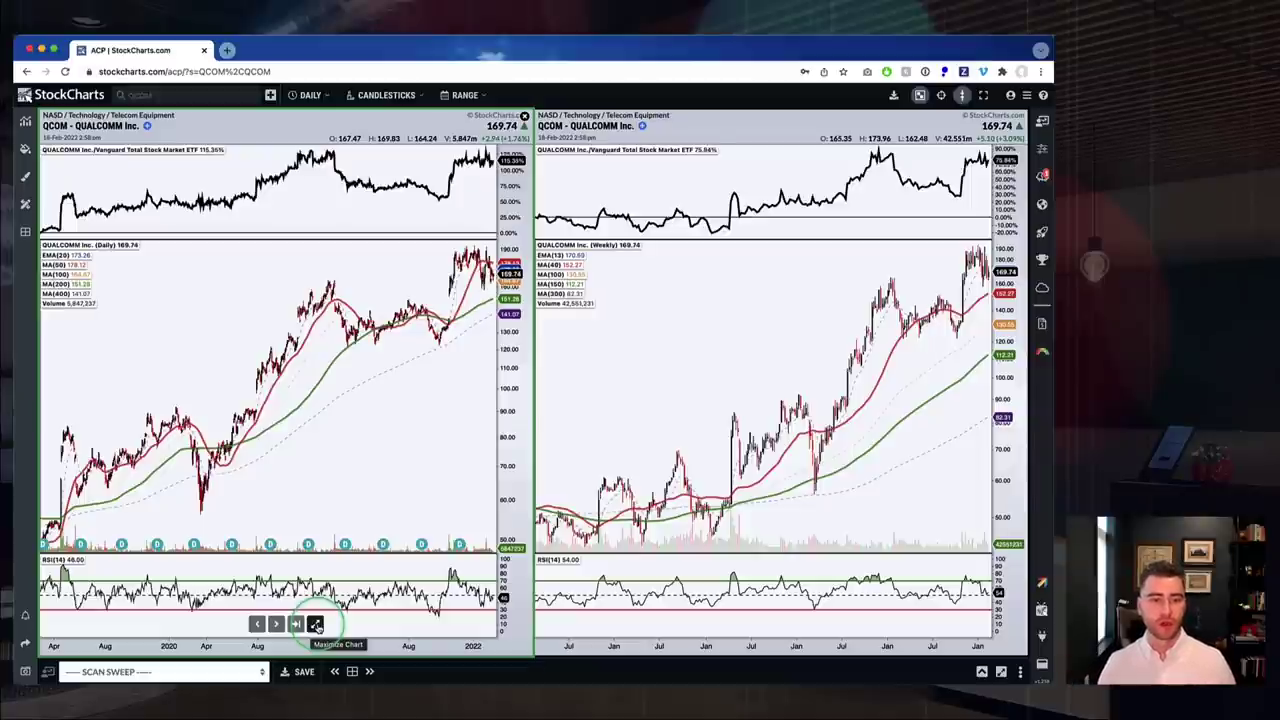
click(315, 624)
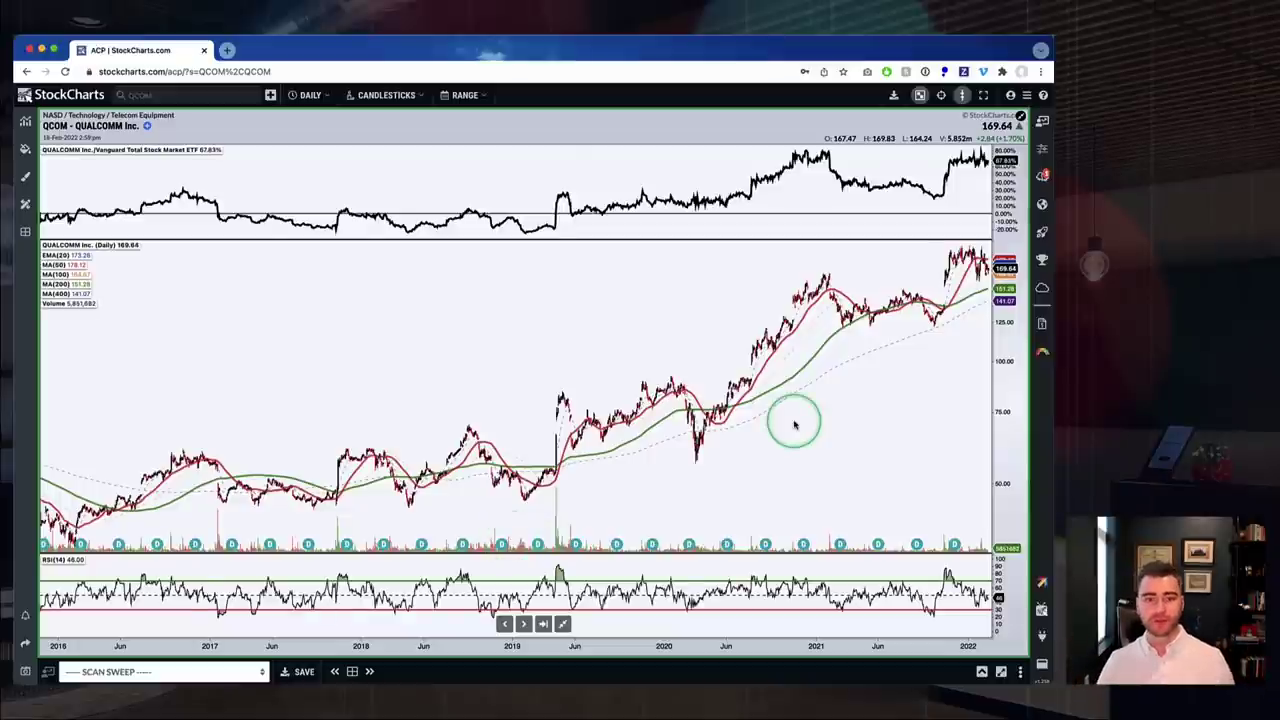
Scroll the maximized daily chart to end on 01-Feb-2022, then restore the side-by-side charts
scroll(791, 423, left, 10)
scroll(793, 423, right, 15)
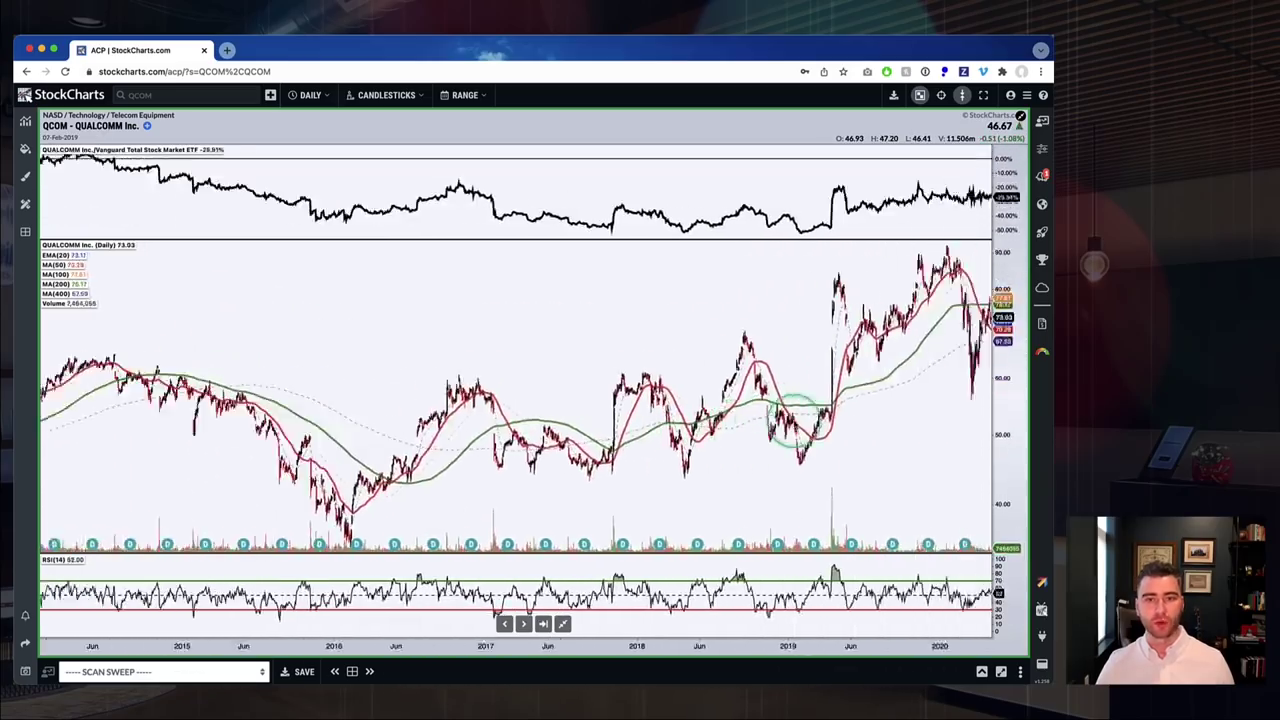
scroll(793, 423, left, 5)
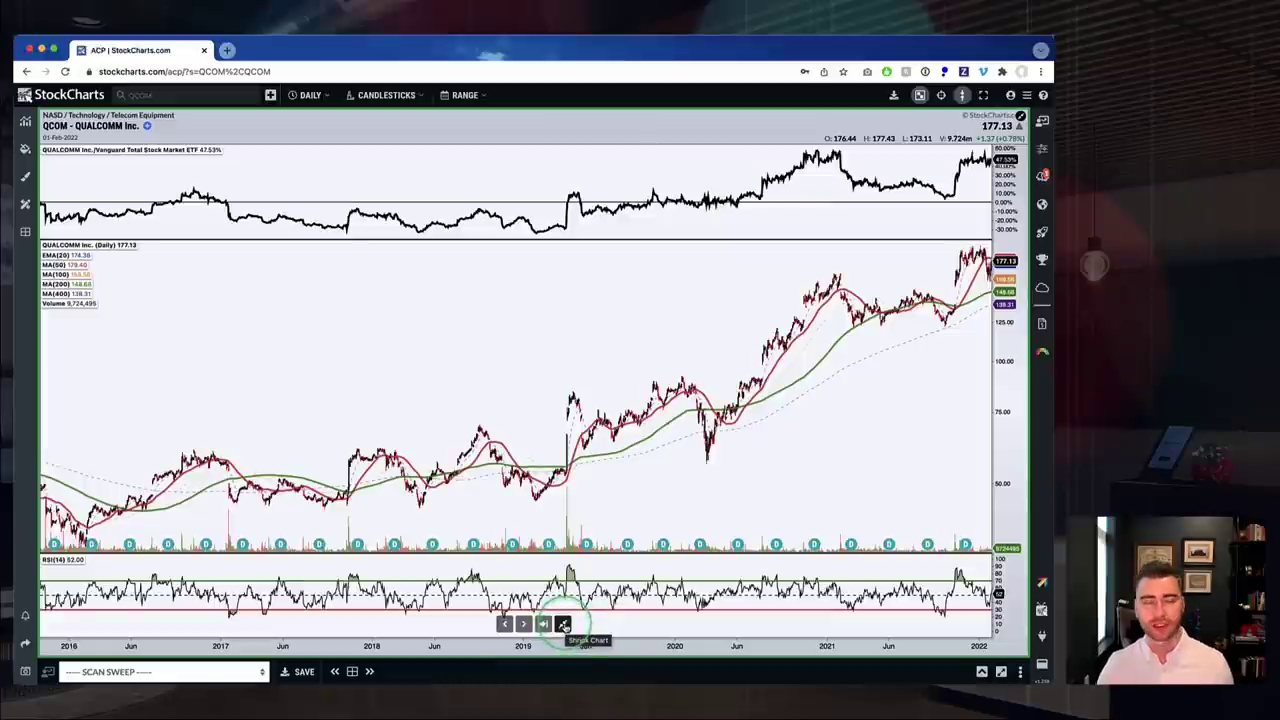
click(1020, 118)
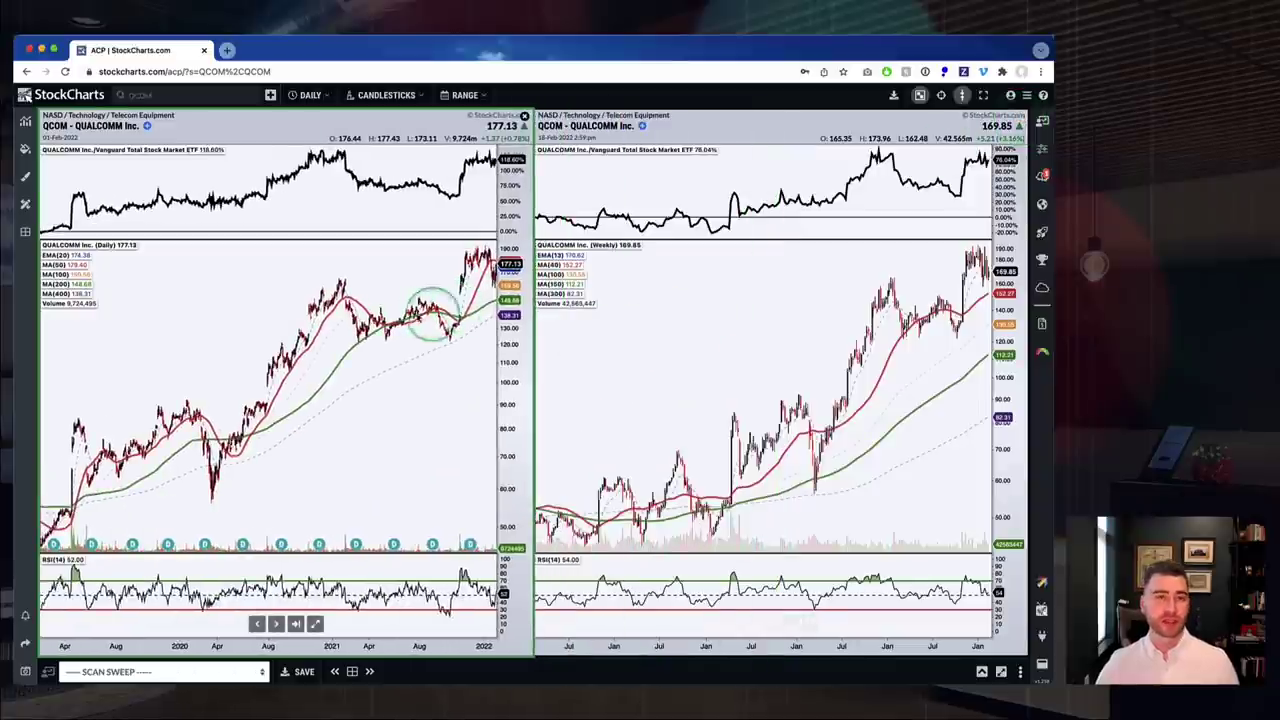
Maximize the weekly chart, zoom it out to roughly 2009–2022, restore both charts, and show ChartLists
click(871, 371)
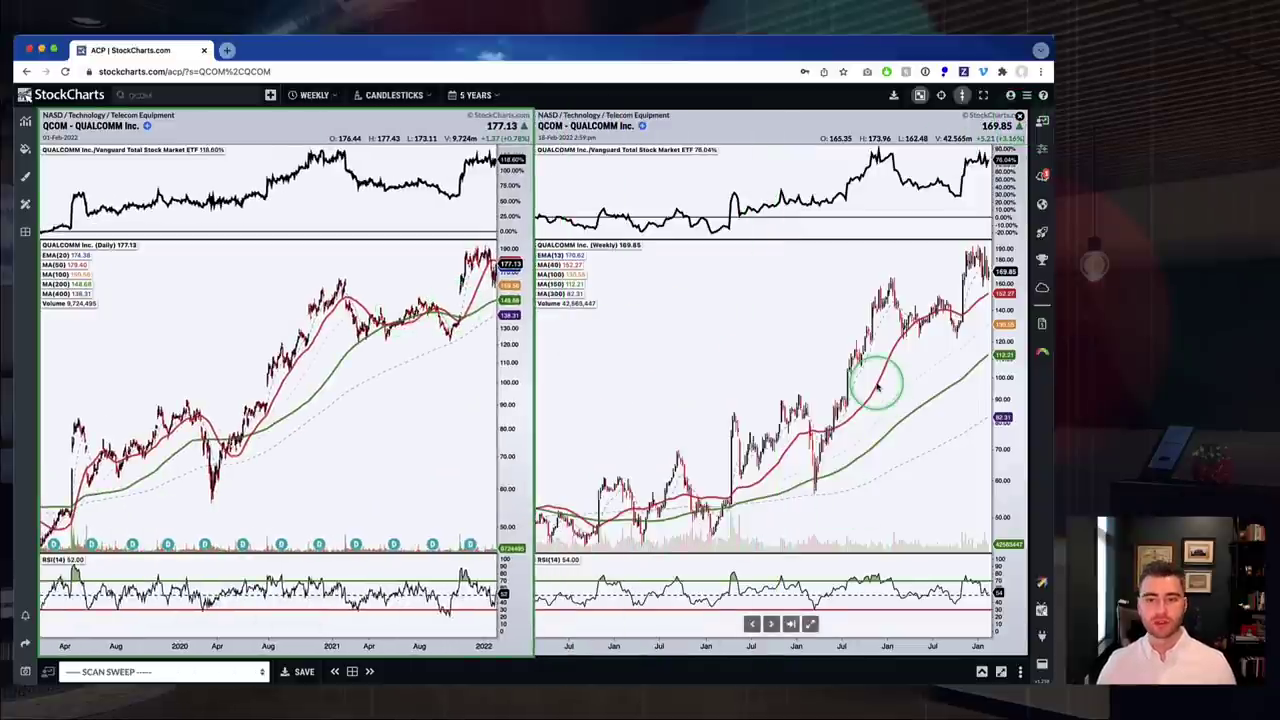
click(810, 623)
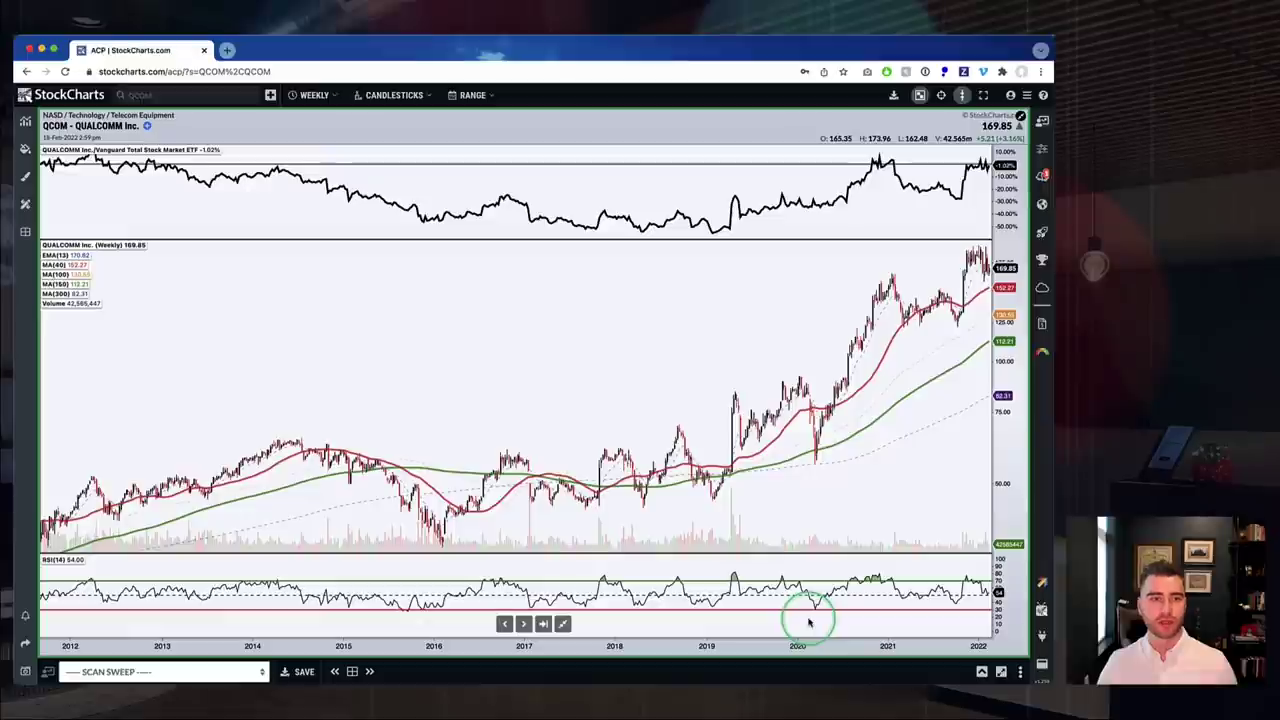
scroll(488, 434, down, 10)
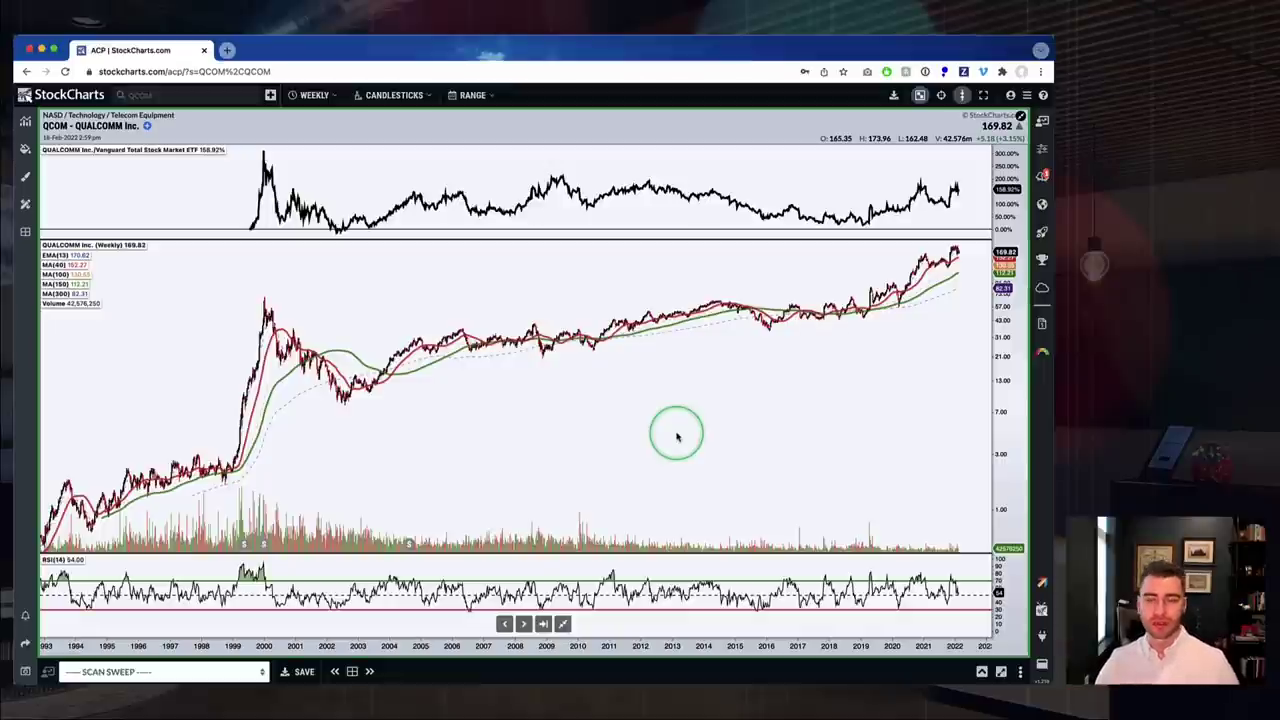
click(563, 623)
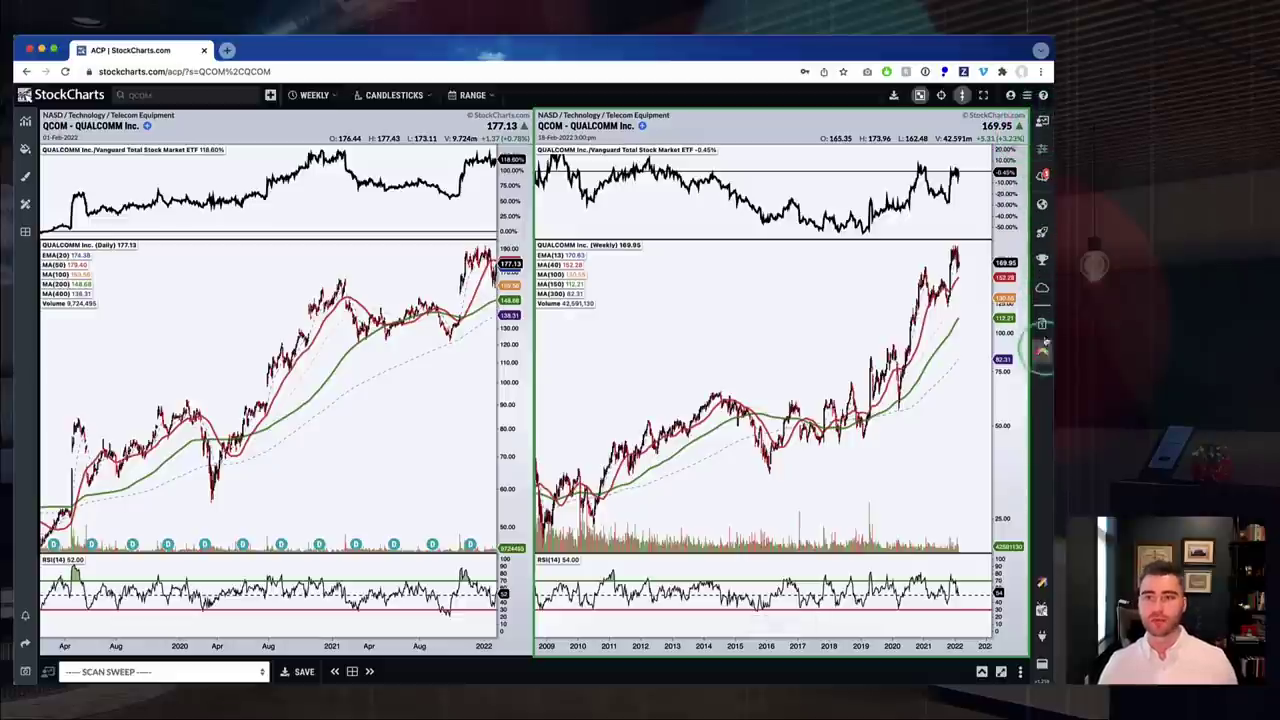
click(1042, 121)
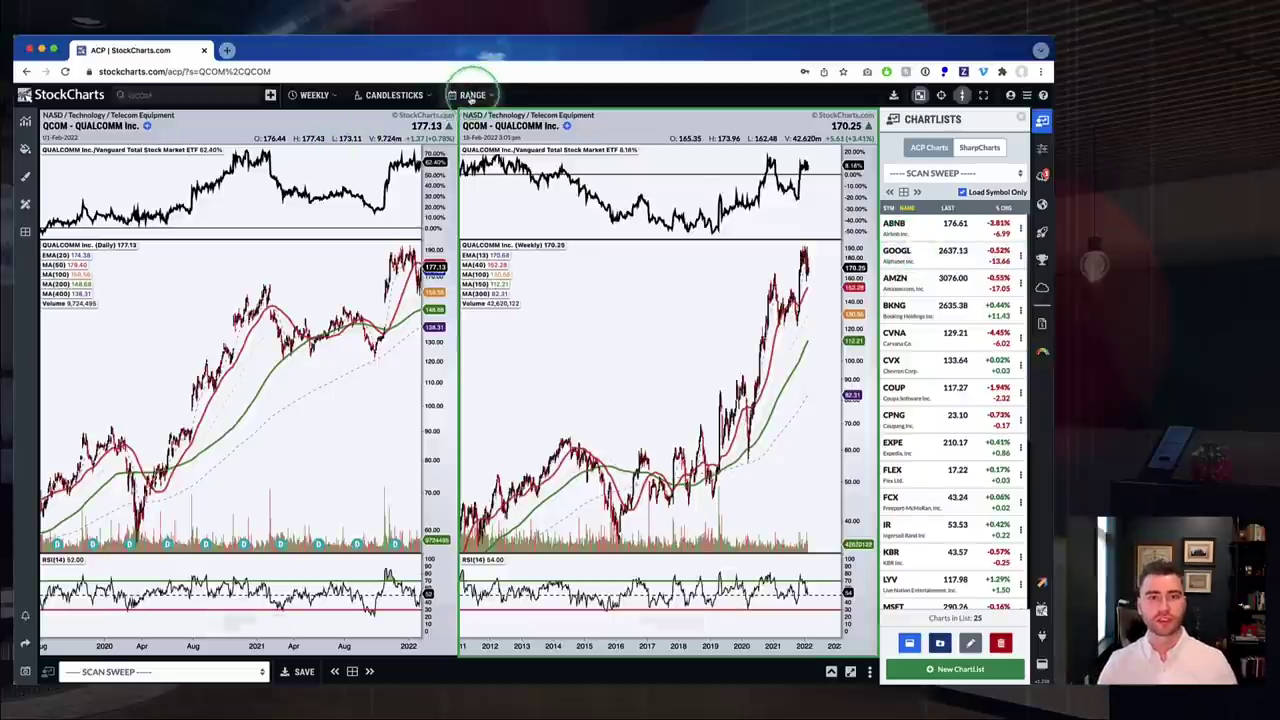
Set the weekly chart's range to 5 Years and the daily chart's to 1 Year
click(471, 96)
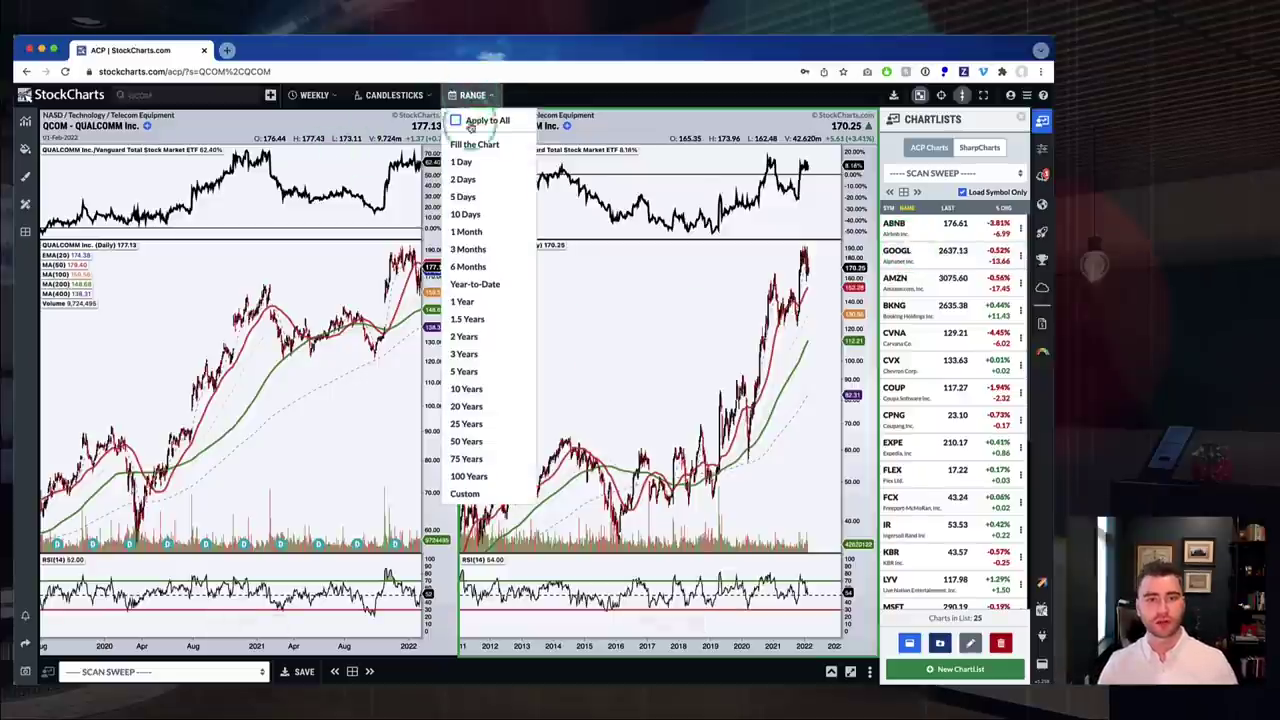
click(465, 372)
click(300, 357)
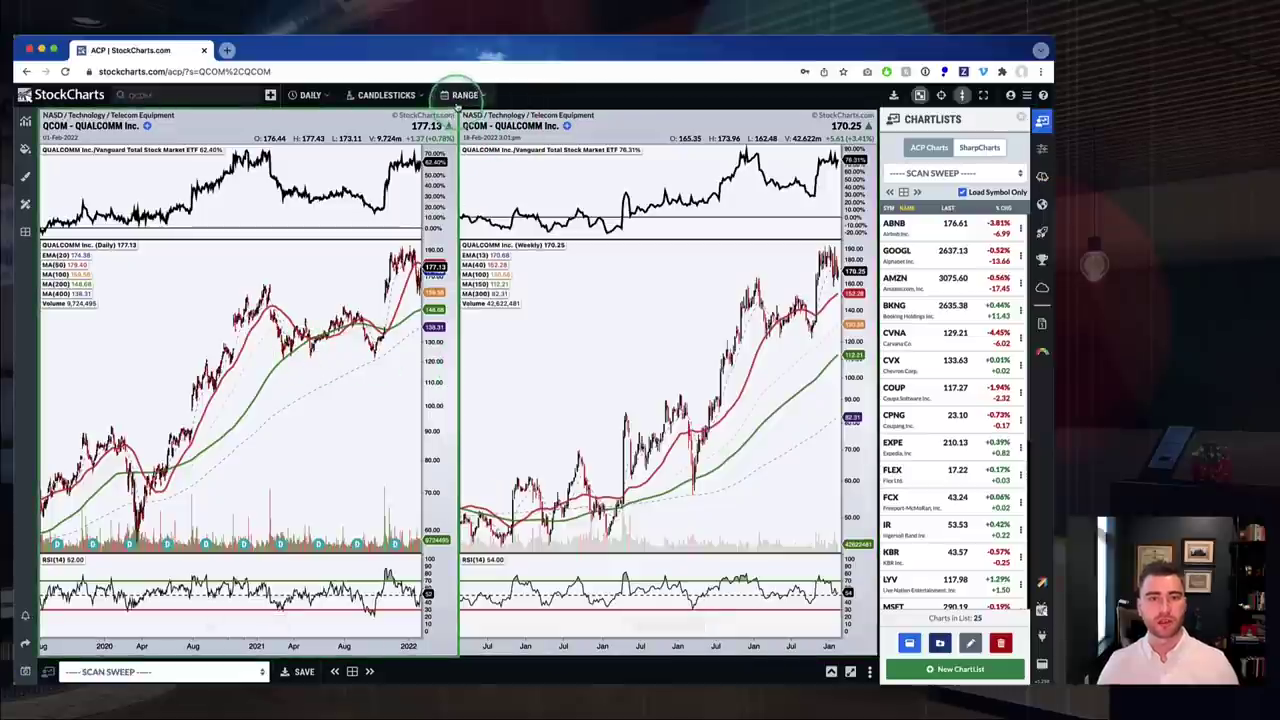
click(460, 98)
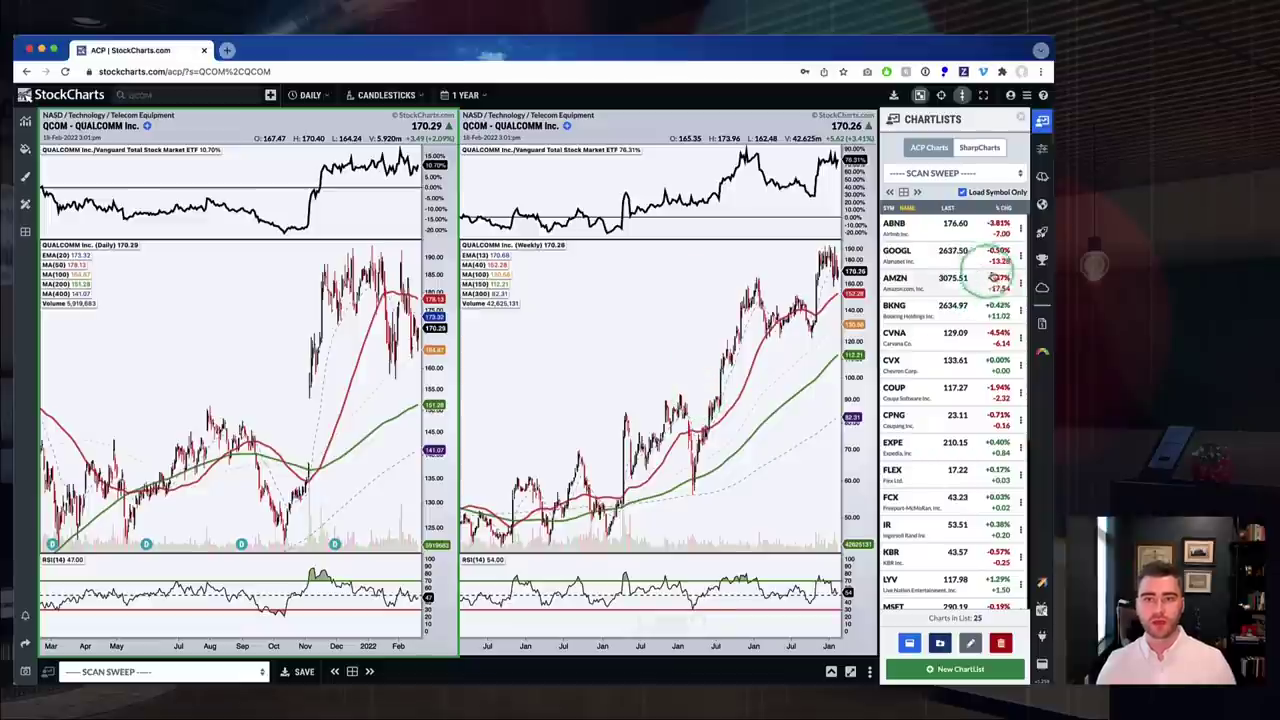
click(952, 420)
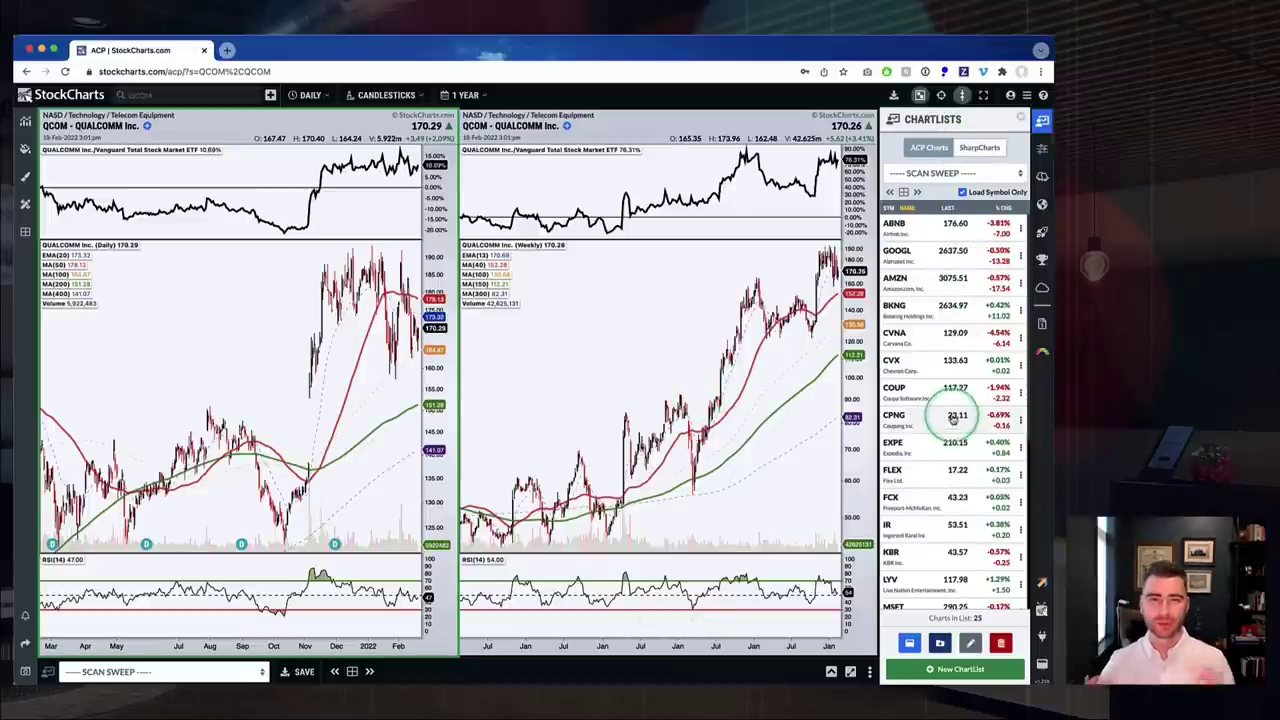
click(916, 238)
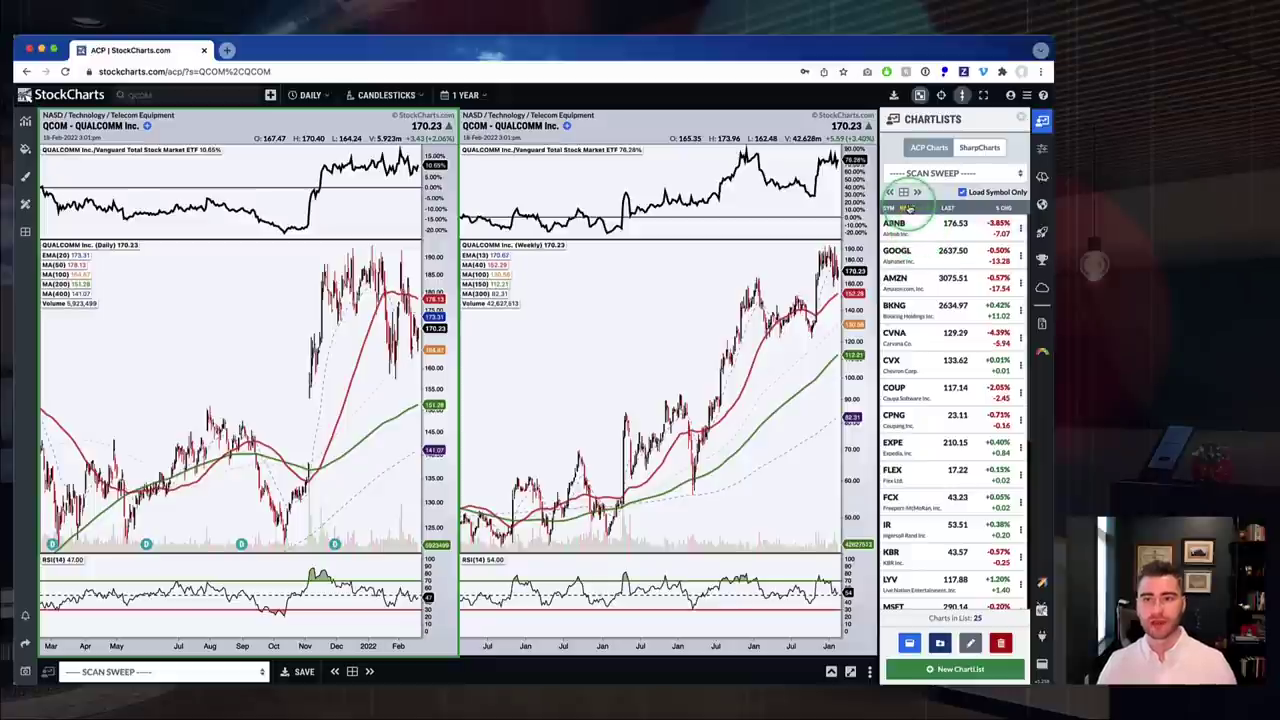
Switch the SCAN SWEEP chart list to its grid display
click(903, 191)
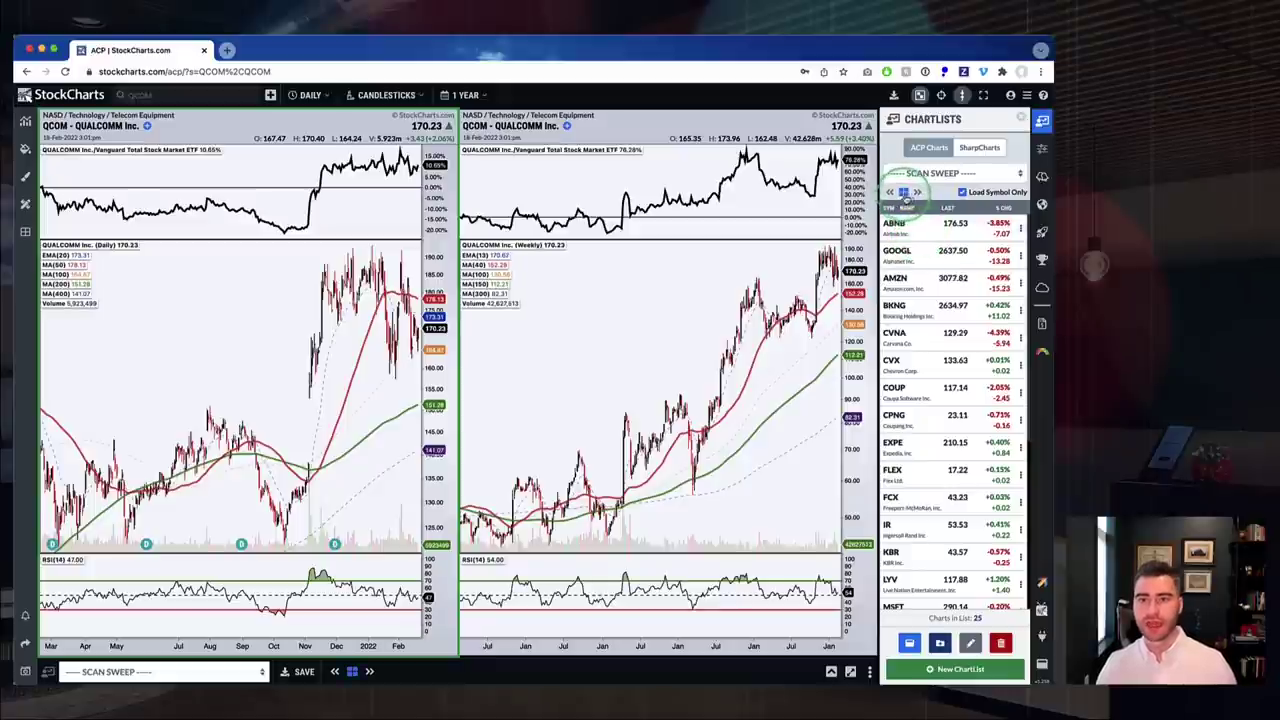
click(978, 180)
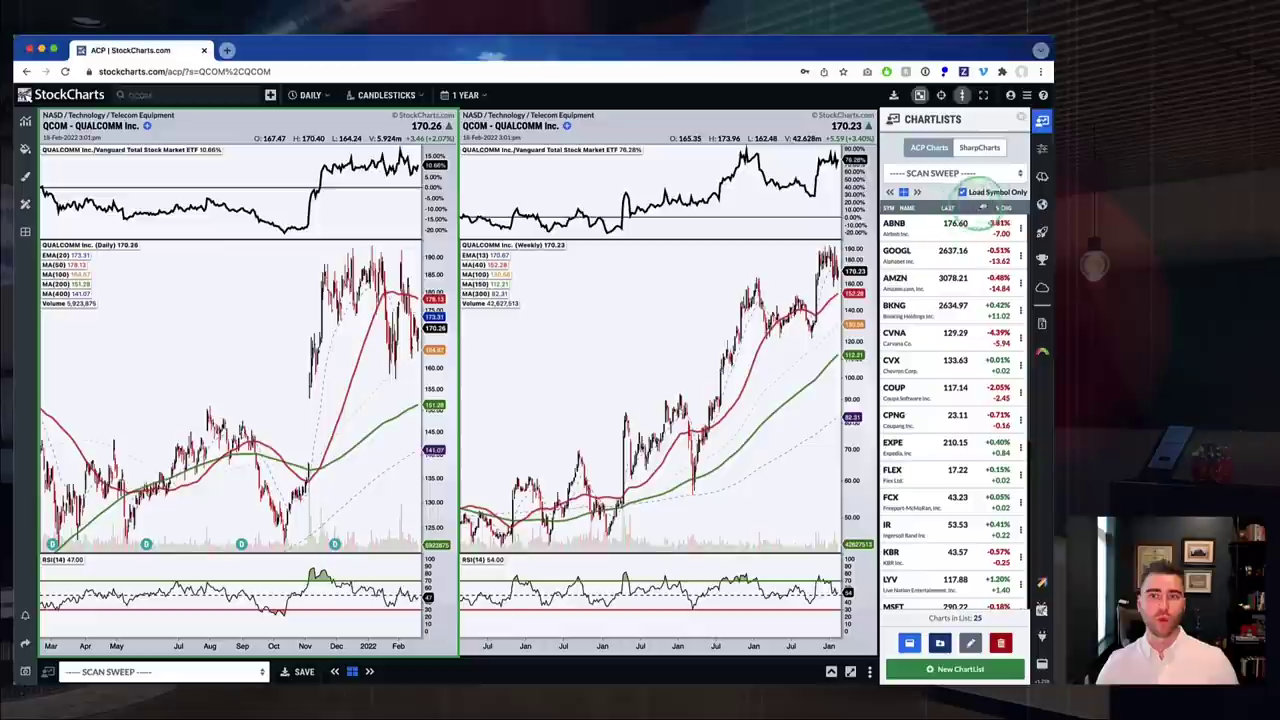
click(1003, 209)
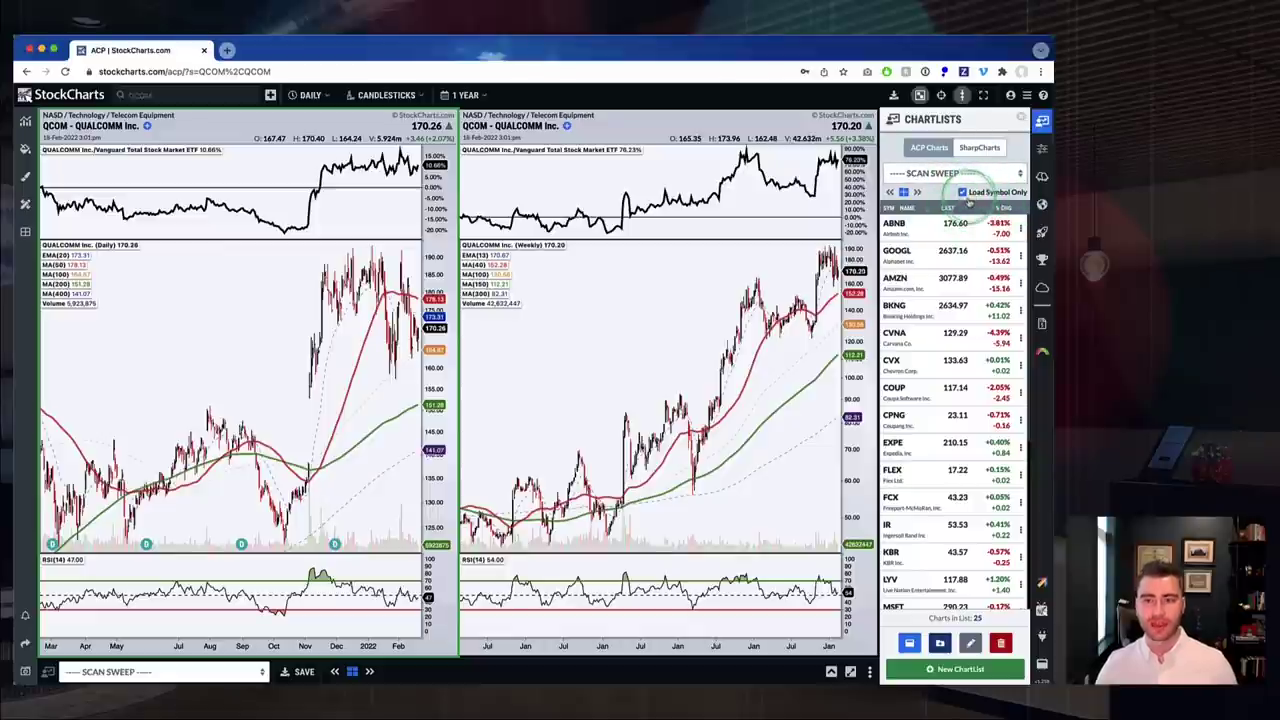
click(970, 176)
Select the SCAN SWEEP chart list and load Airbnb (ABNB) into both charts
click(977, 199)
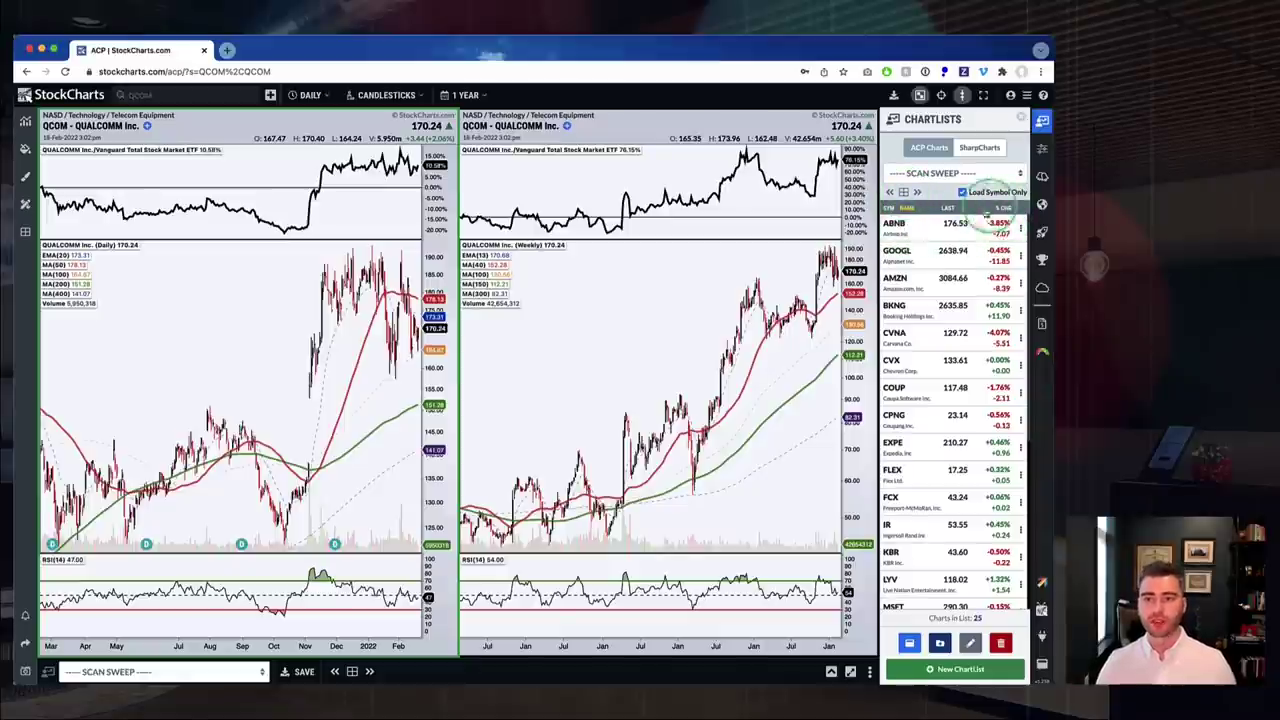
click(908, 228)
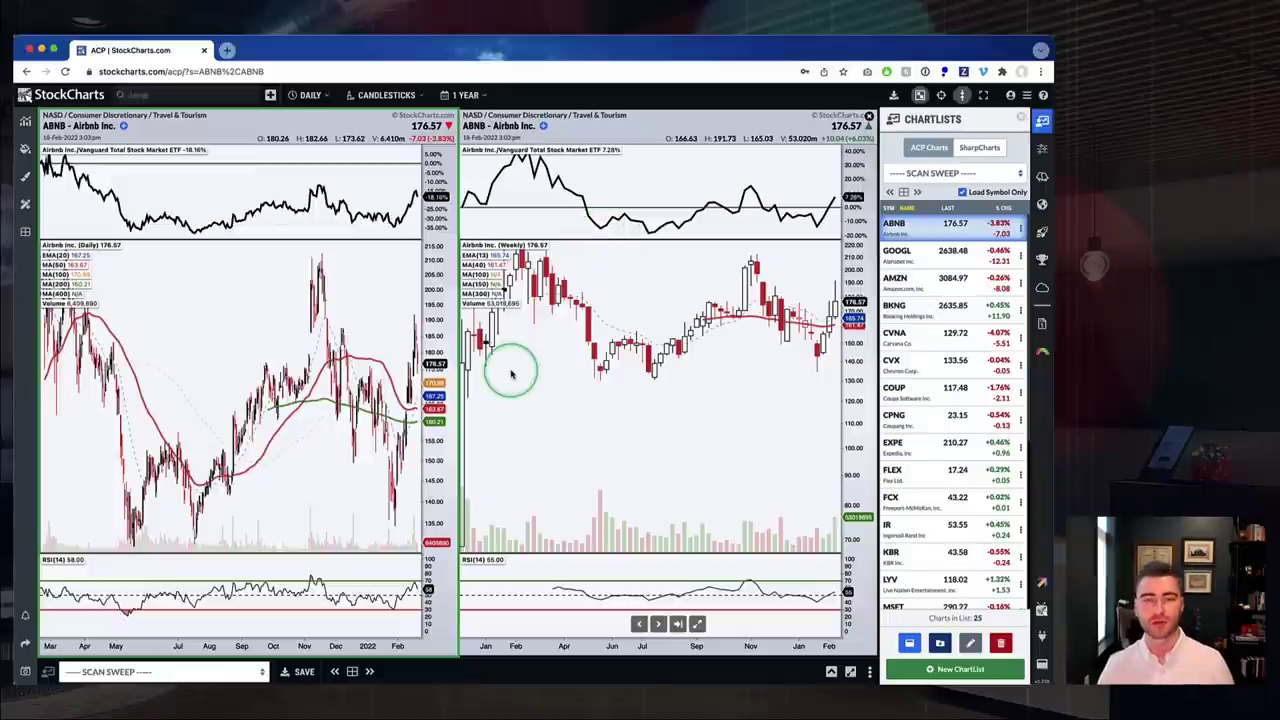
Load Alphabet (GOOGL), then Amazon (AMZN), and briefly maximize and restore the daily chart
click(910, 256)
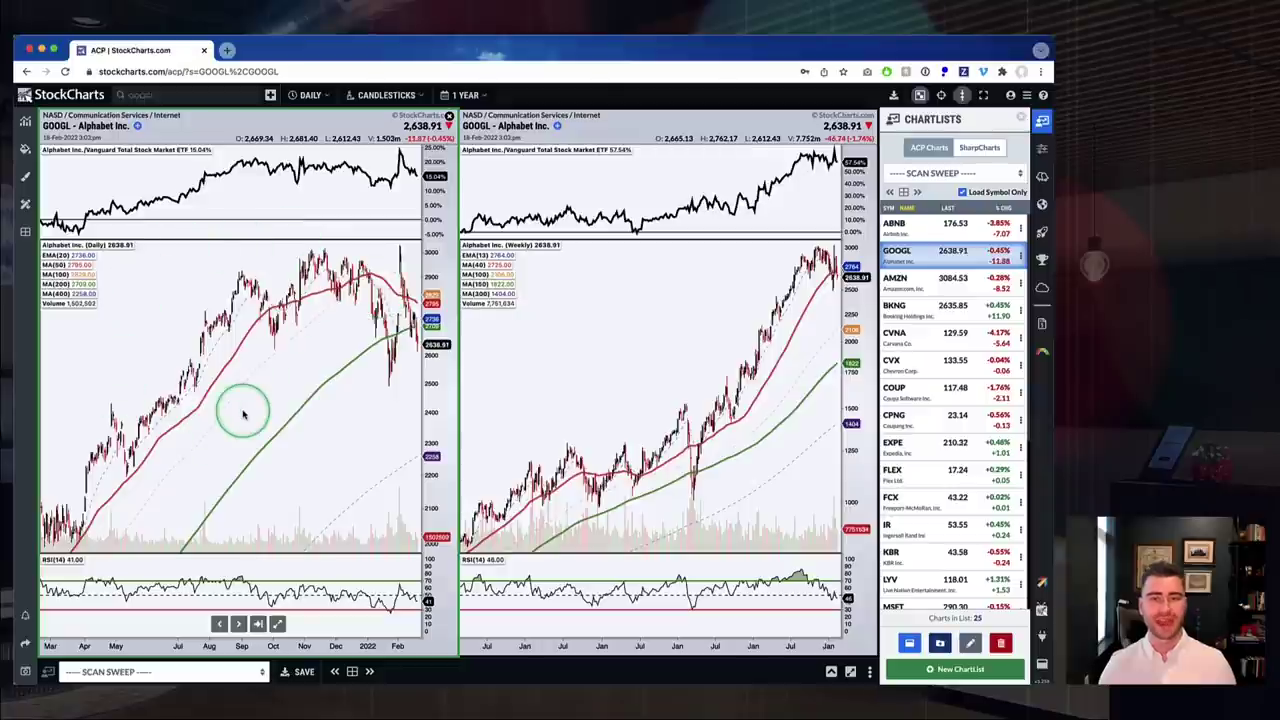
click(905, 285)
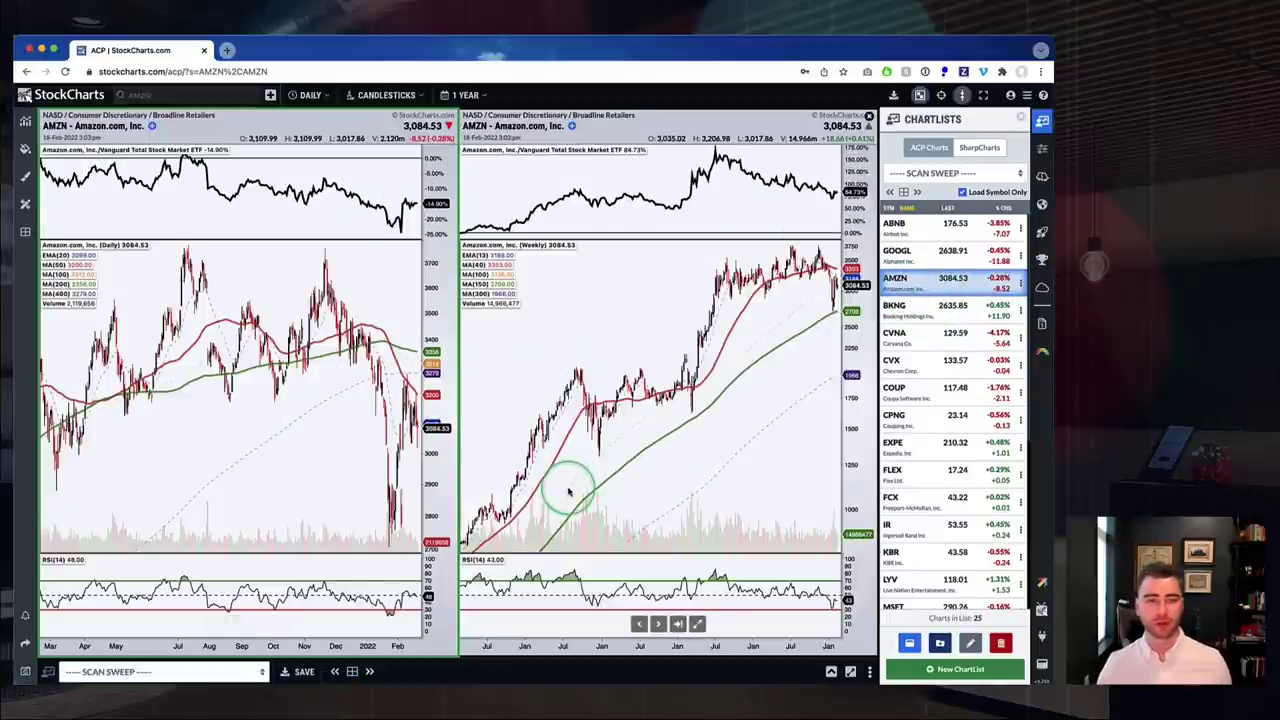
click(277, 623)
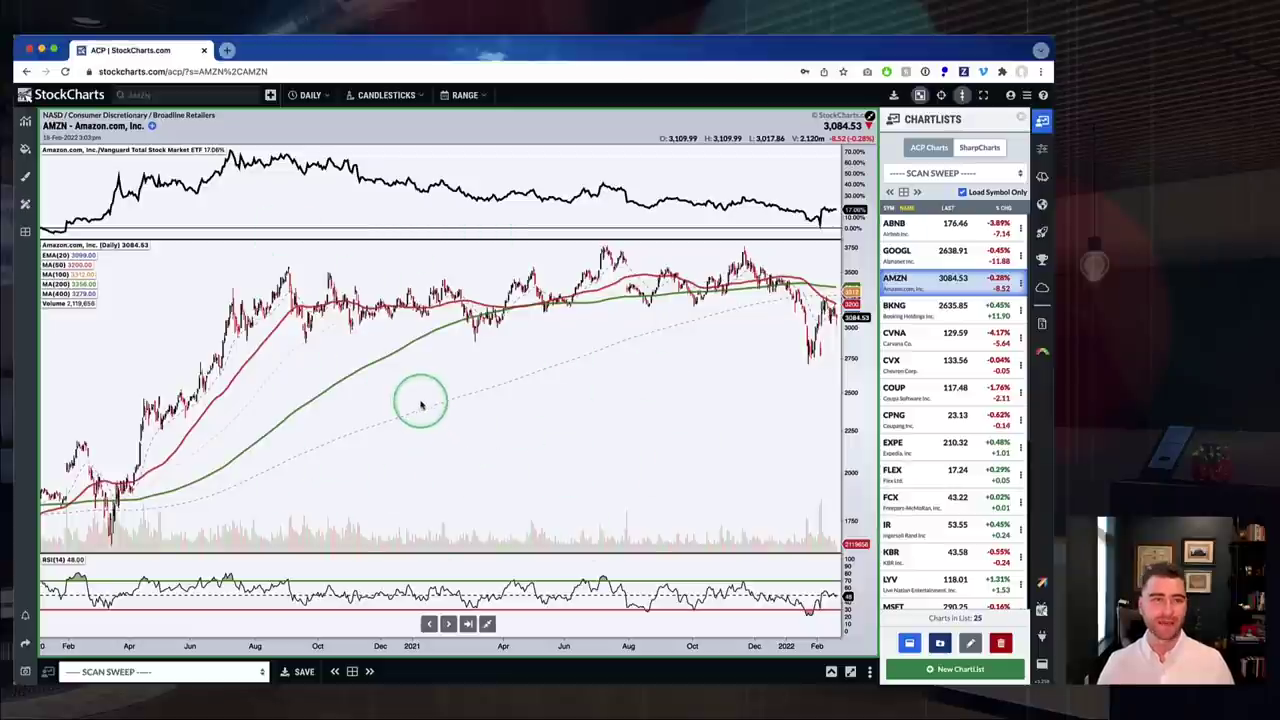
click(869, 117)
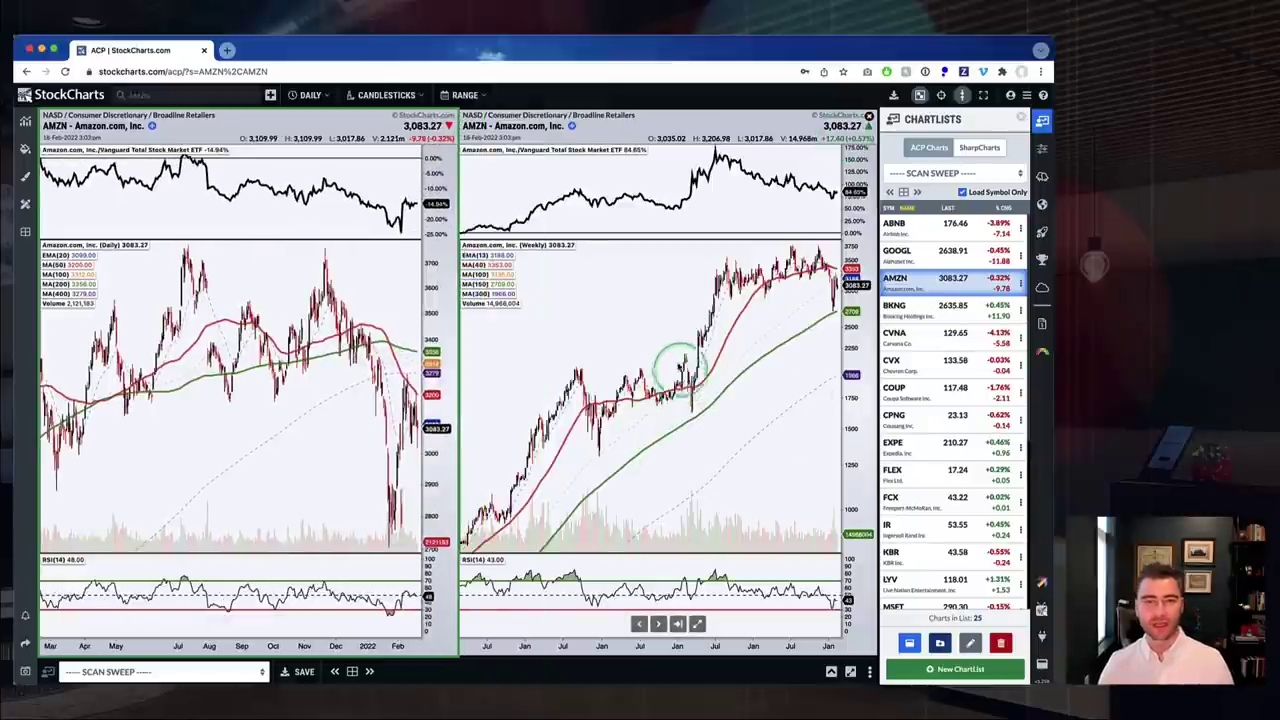
Load Booking Holdings (BKNG) into both charts and hide the chart list panel
scroll(675, 362, down, 3)
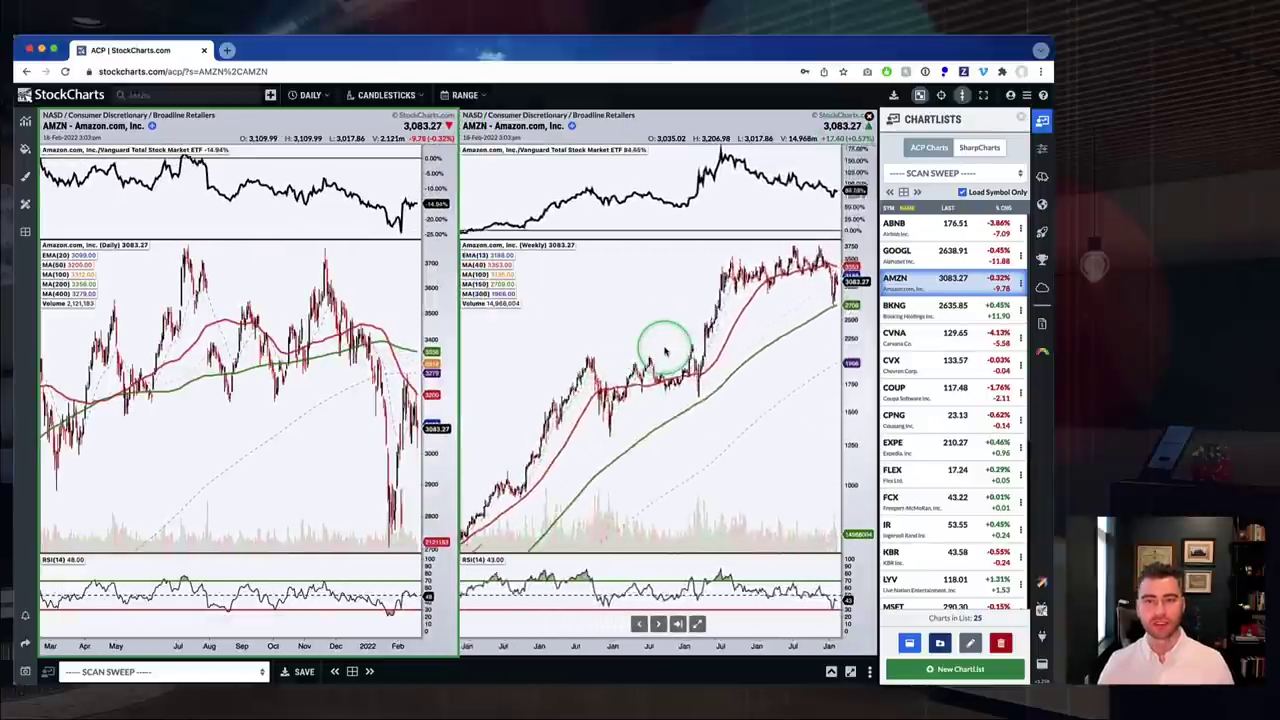
scroll(668, 347, down, 3)
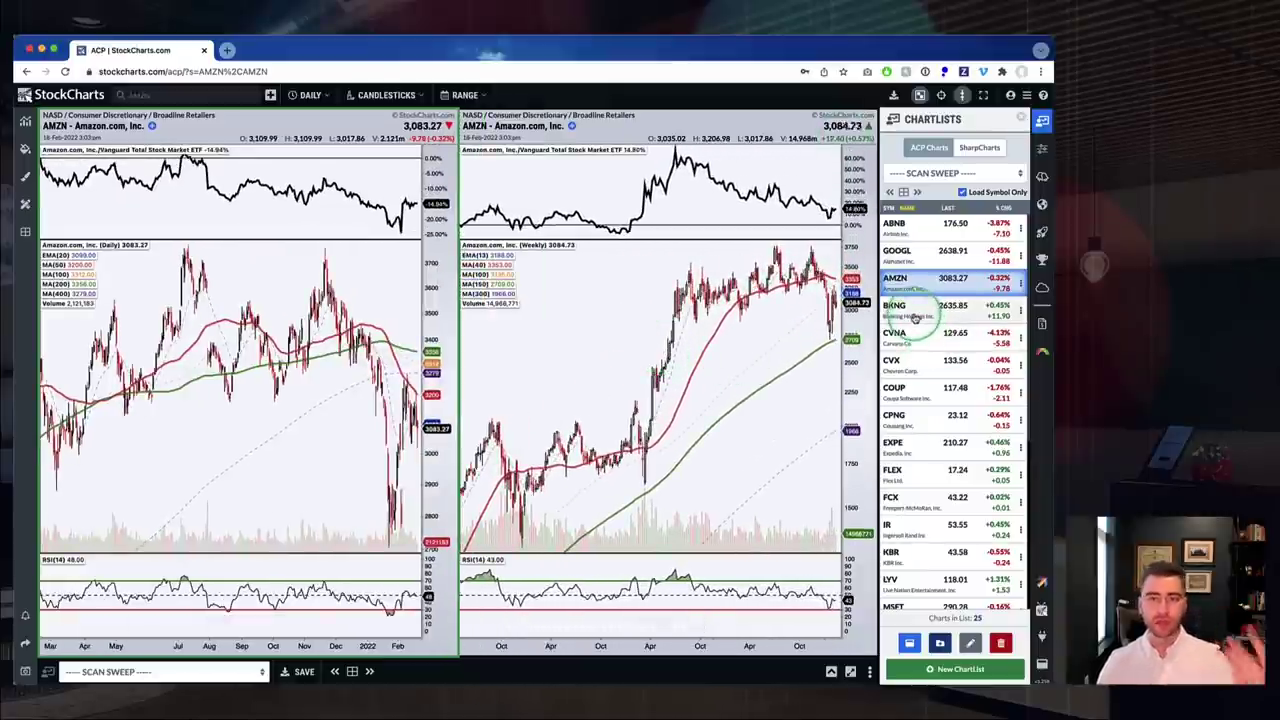
click(914, 318)
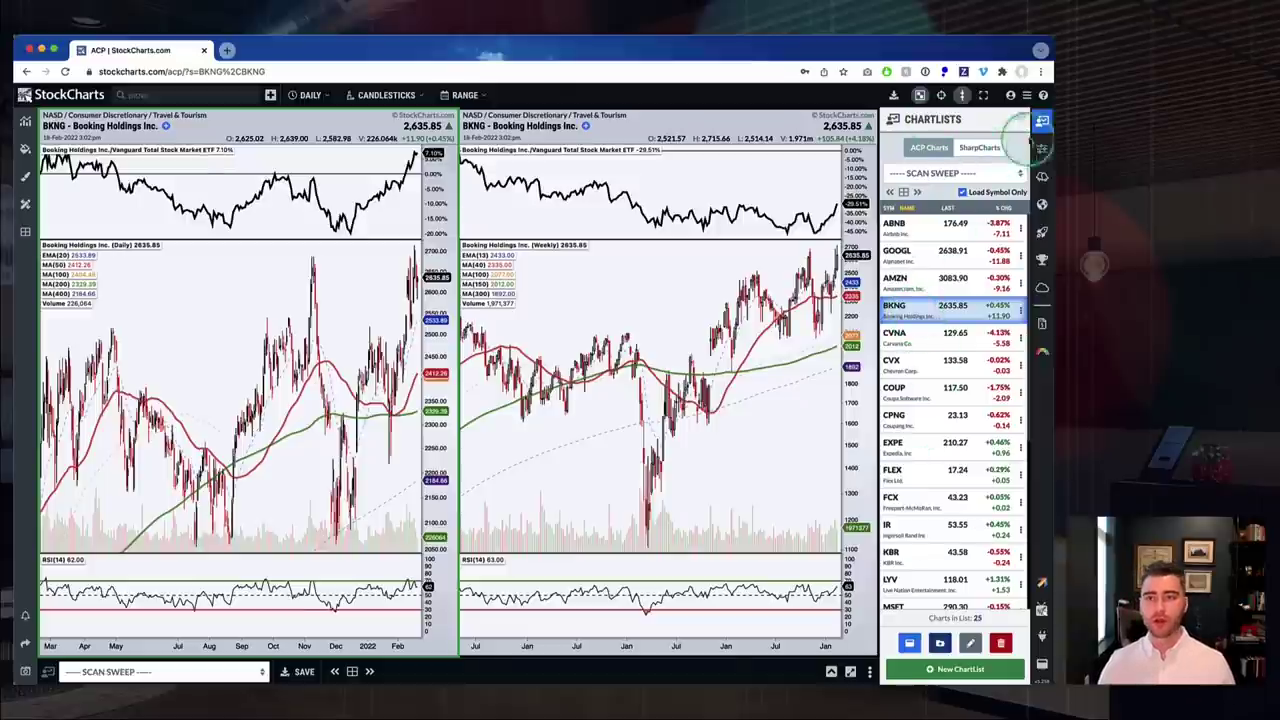
click(1040, 121)
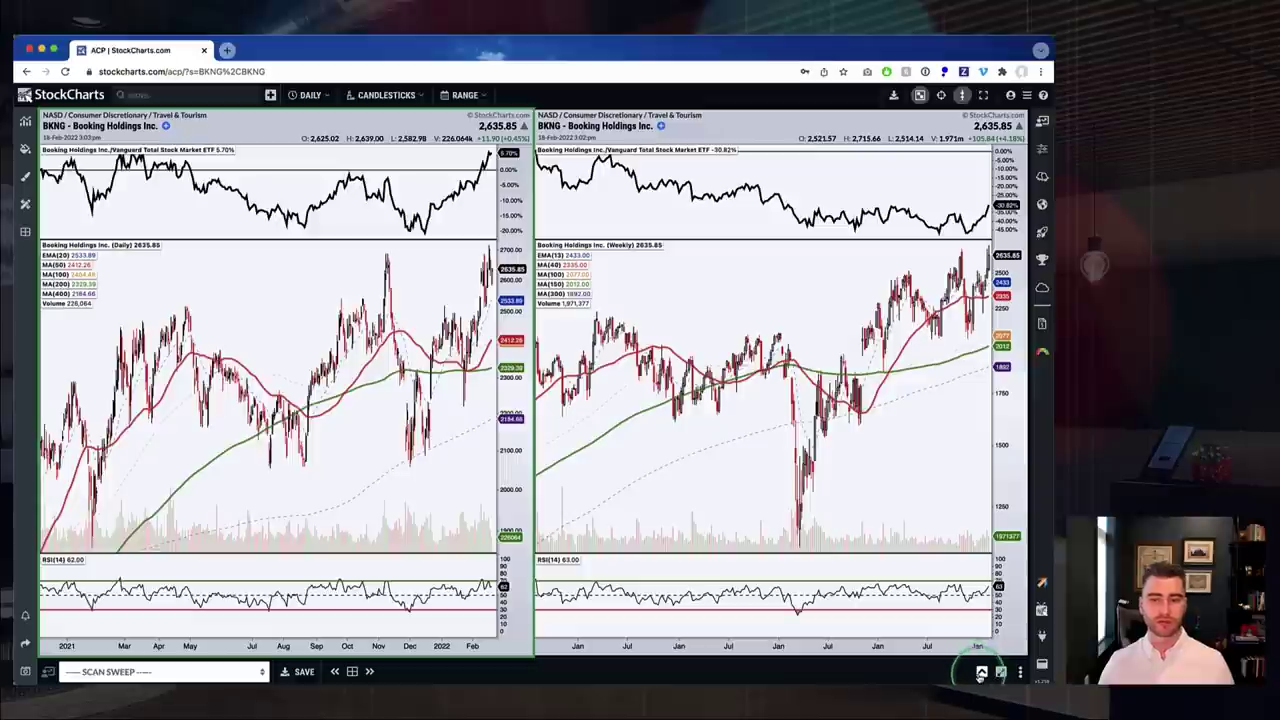
Open the summary table, load Carvana (CVNA) then Chevron (CVX), and make the charts taller
click(980, 672)
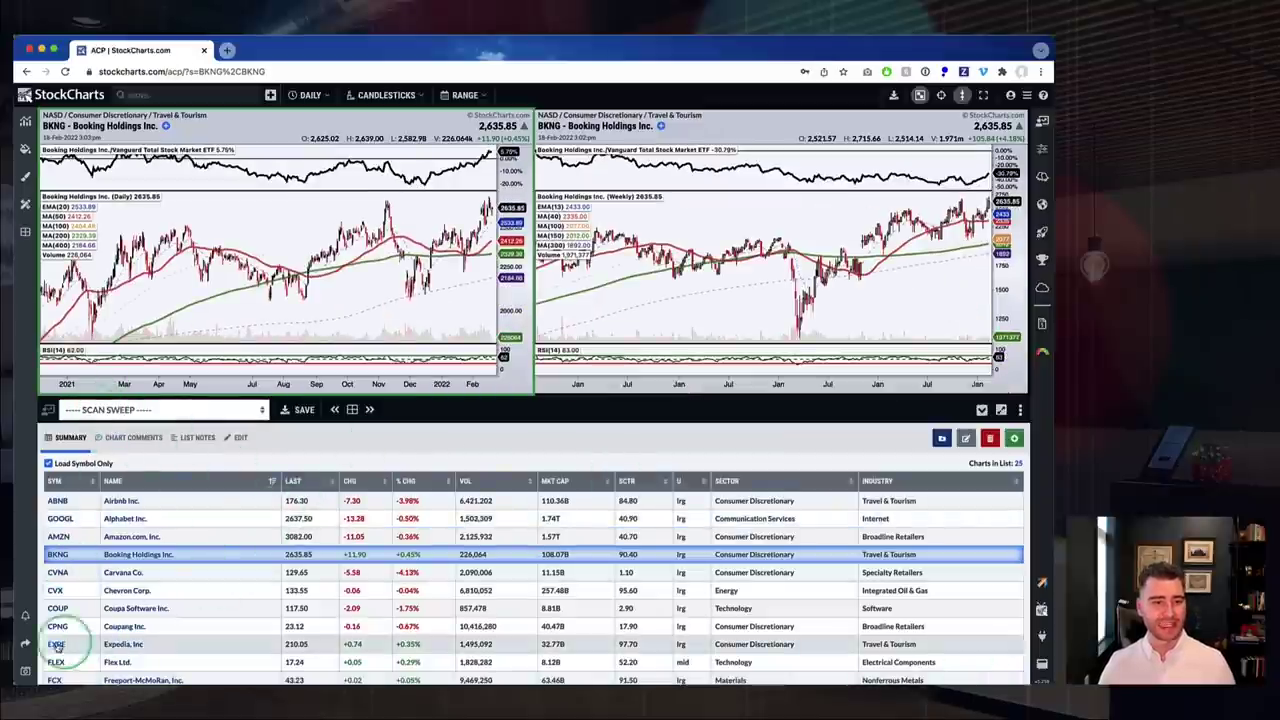
click(58, 574)
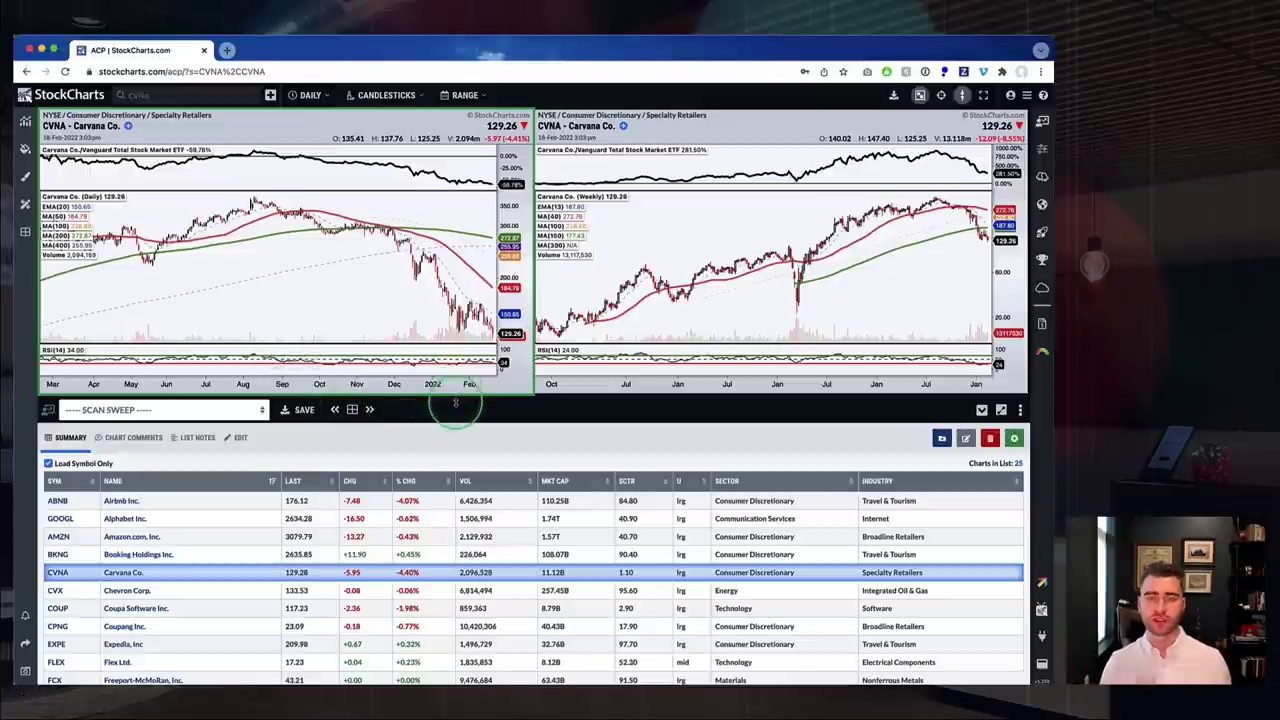
drag(455, 404, 452, 460)
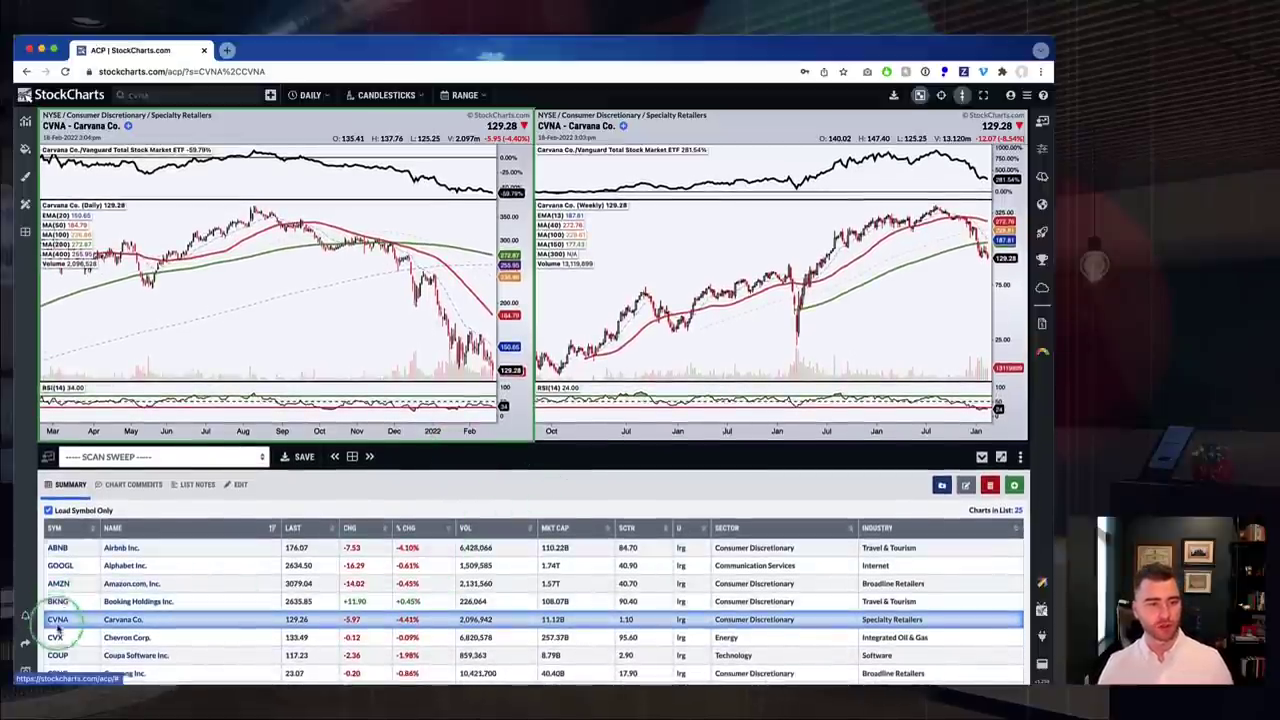
click(58, 637)
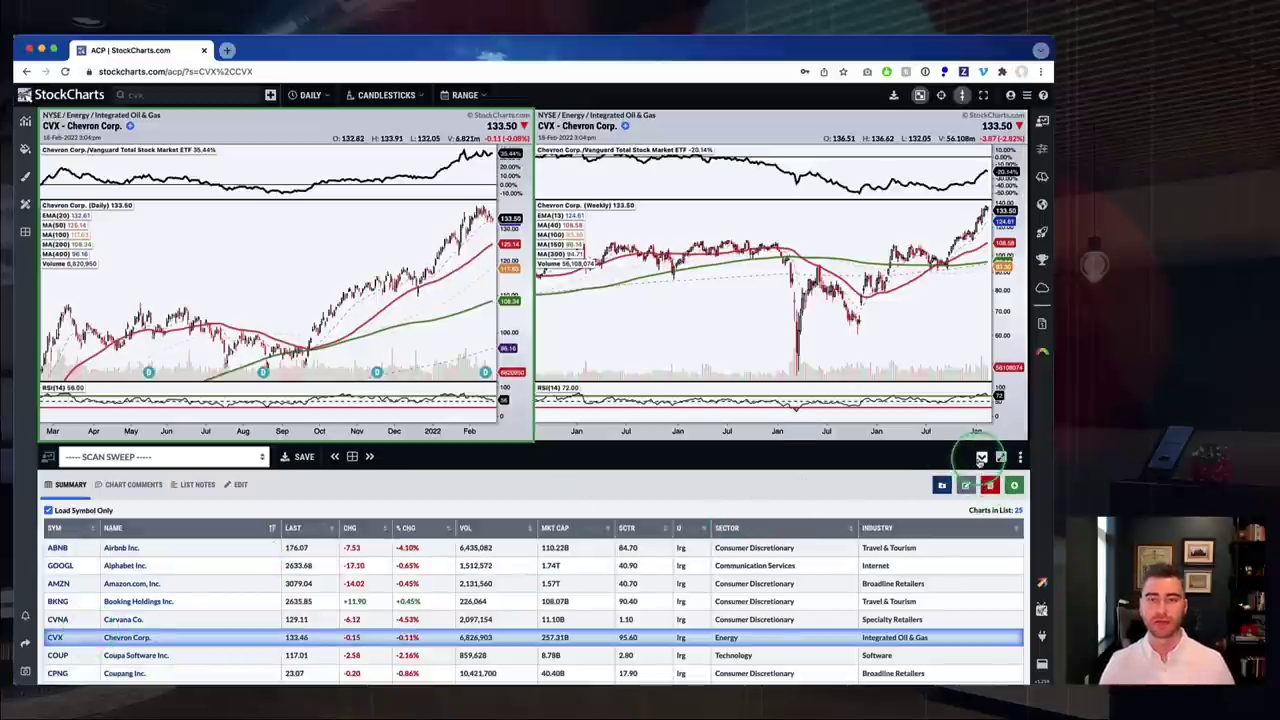
Hide the summary table, reopen the chart list panel, and switch to the SharpCharts lists
click(981, 458)
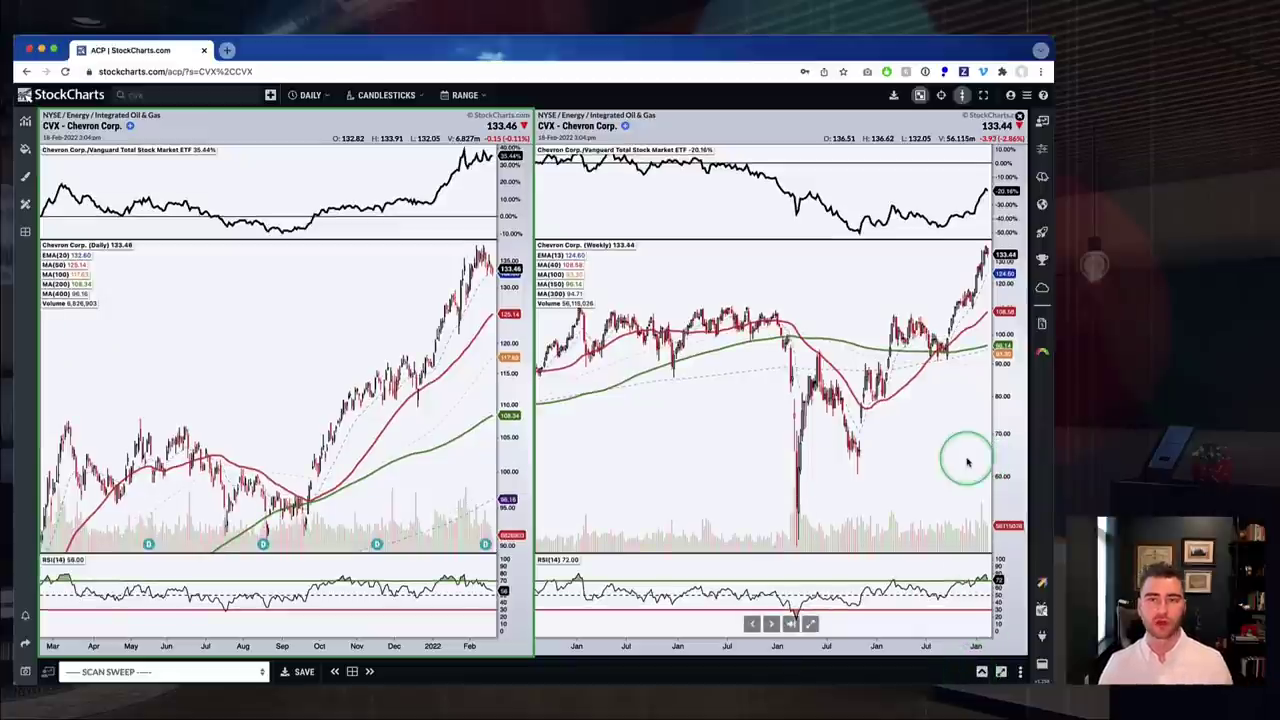
click(1042, 121)
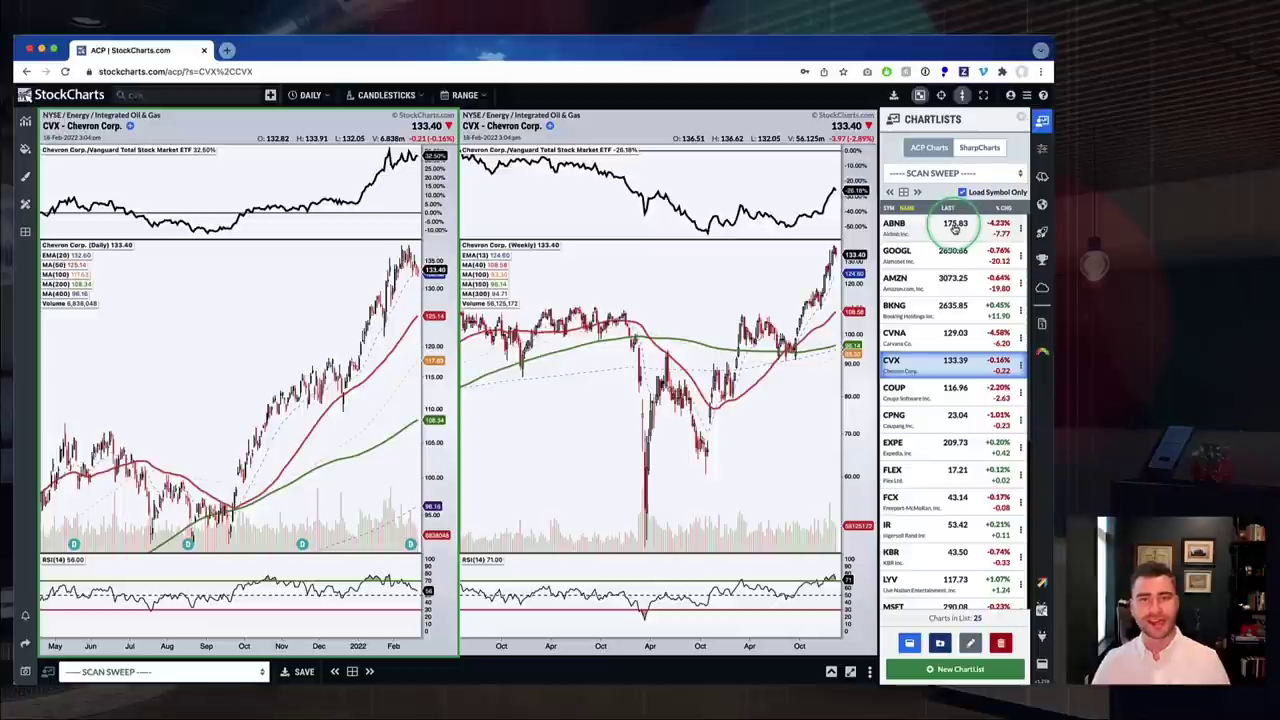
click(982, 148)
Choose TIER 1 - Watch List as the SharpCharts chart list
click(940, 170)
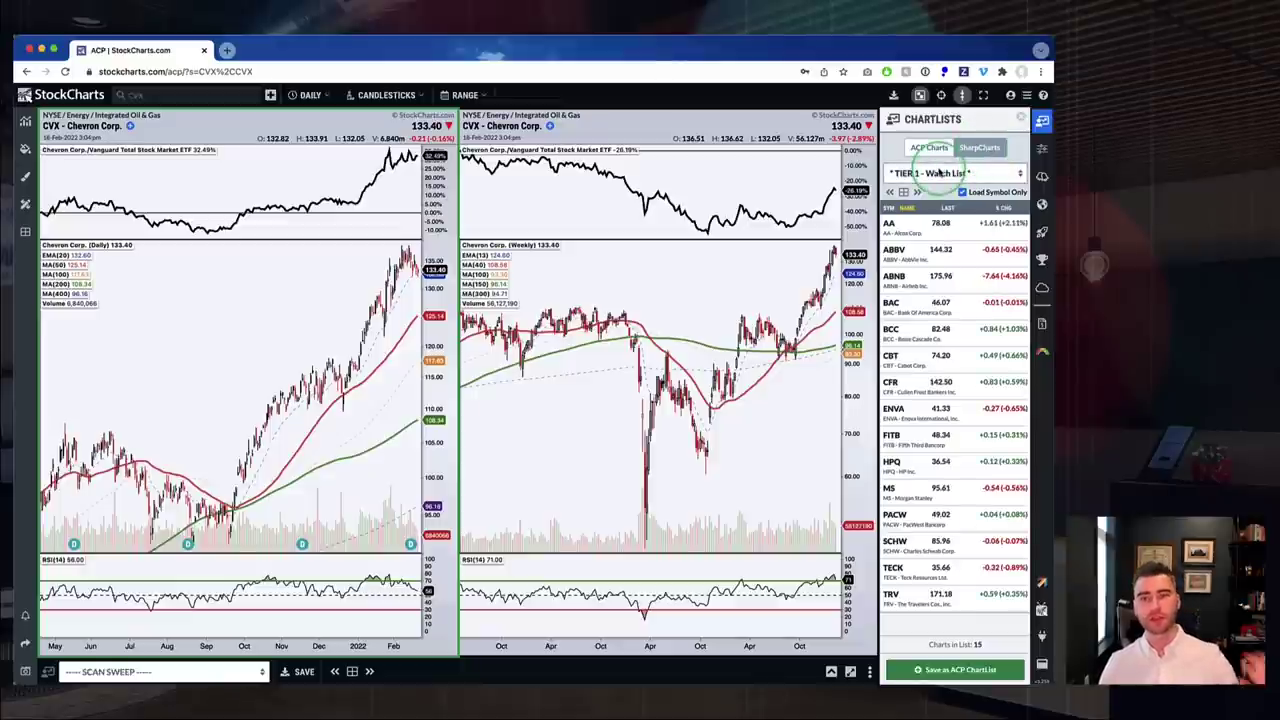
click(915, 343)
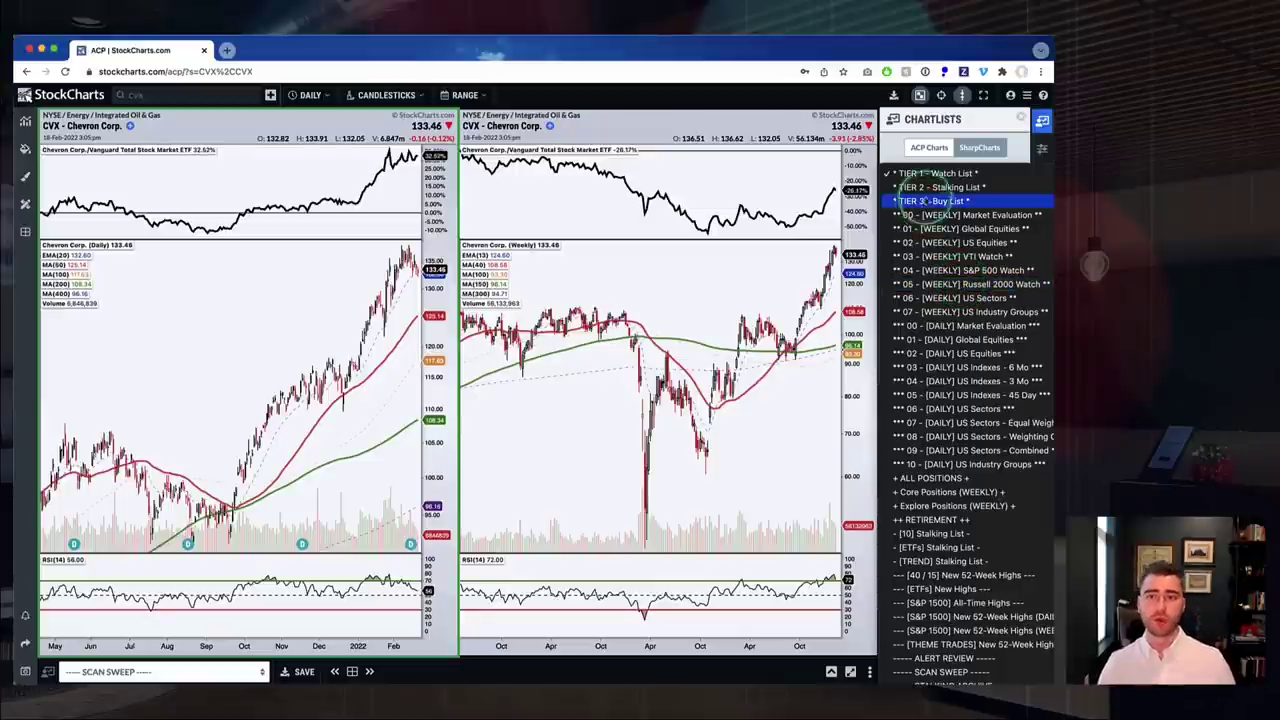
click(938, 173)
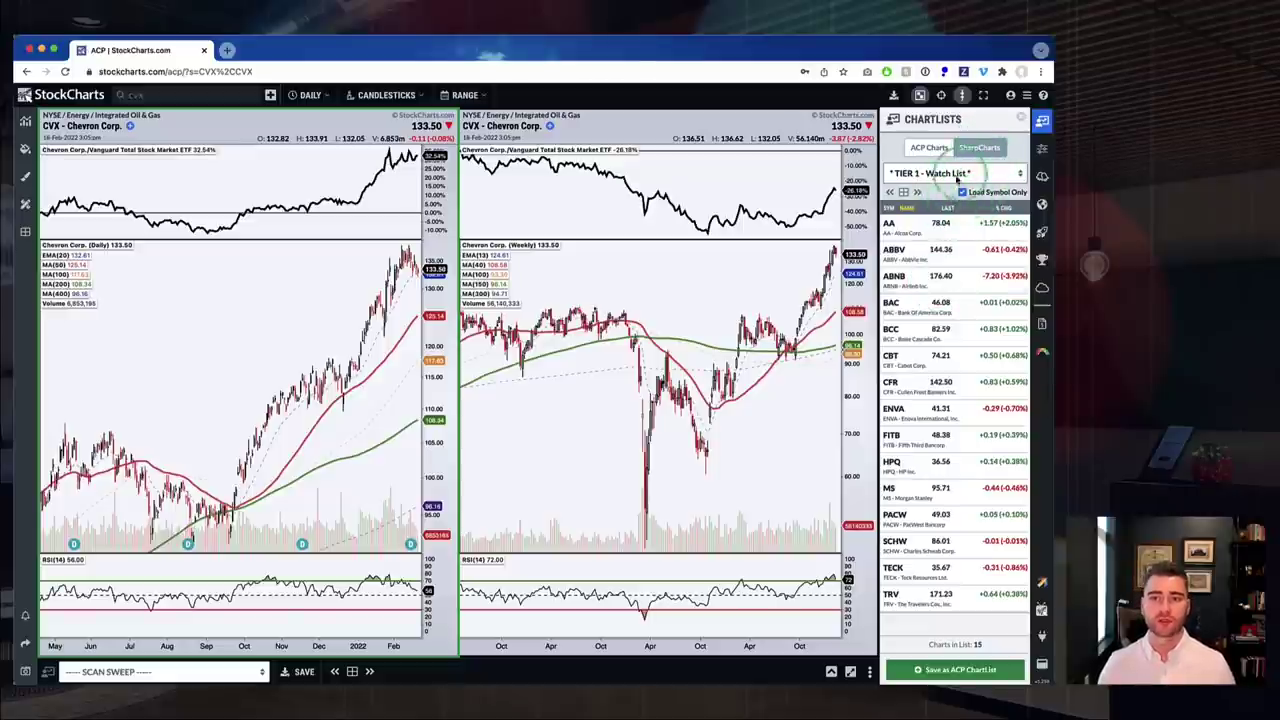
Step through AA, ABBV and ABNB to Bank of America (BAC), then reopen the summary table
click(893, 226)
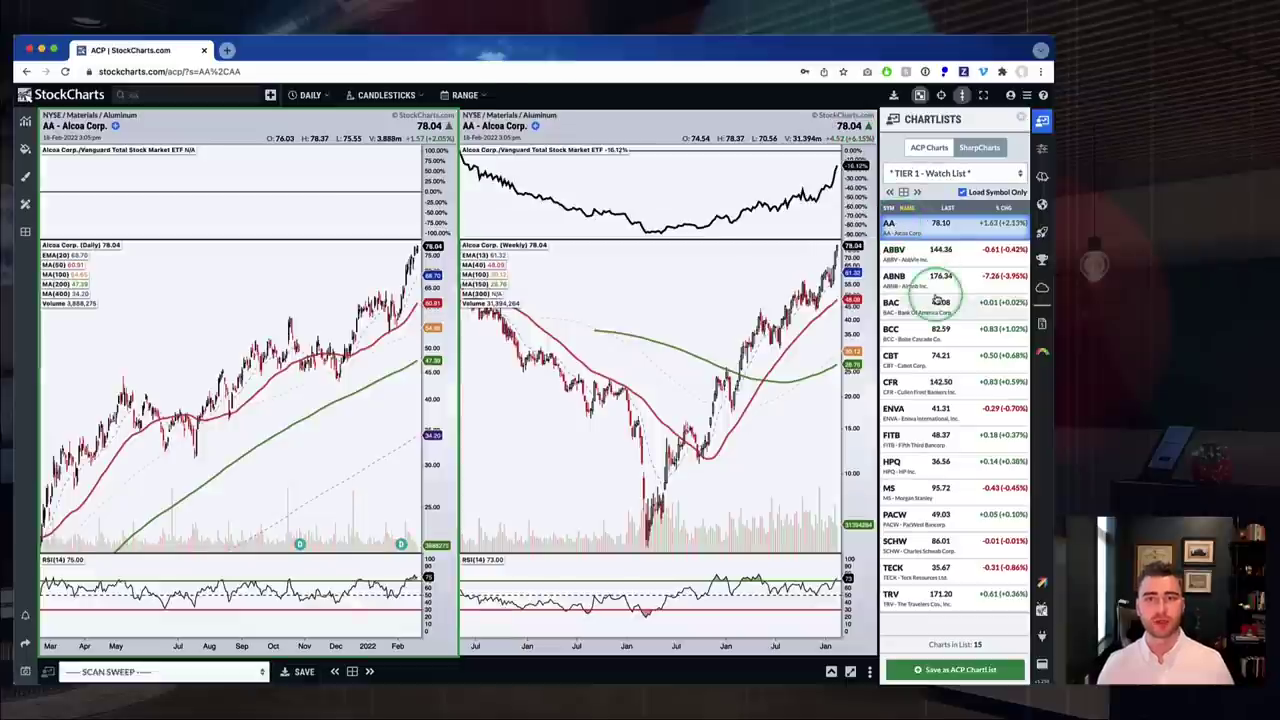
click(897, 252)
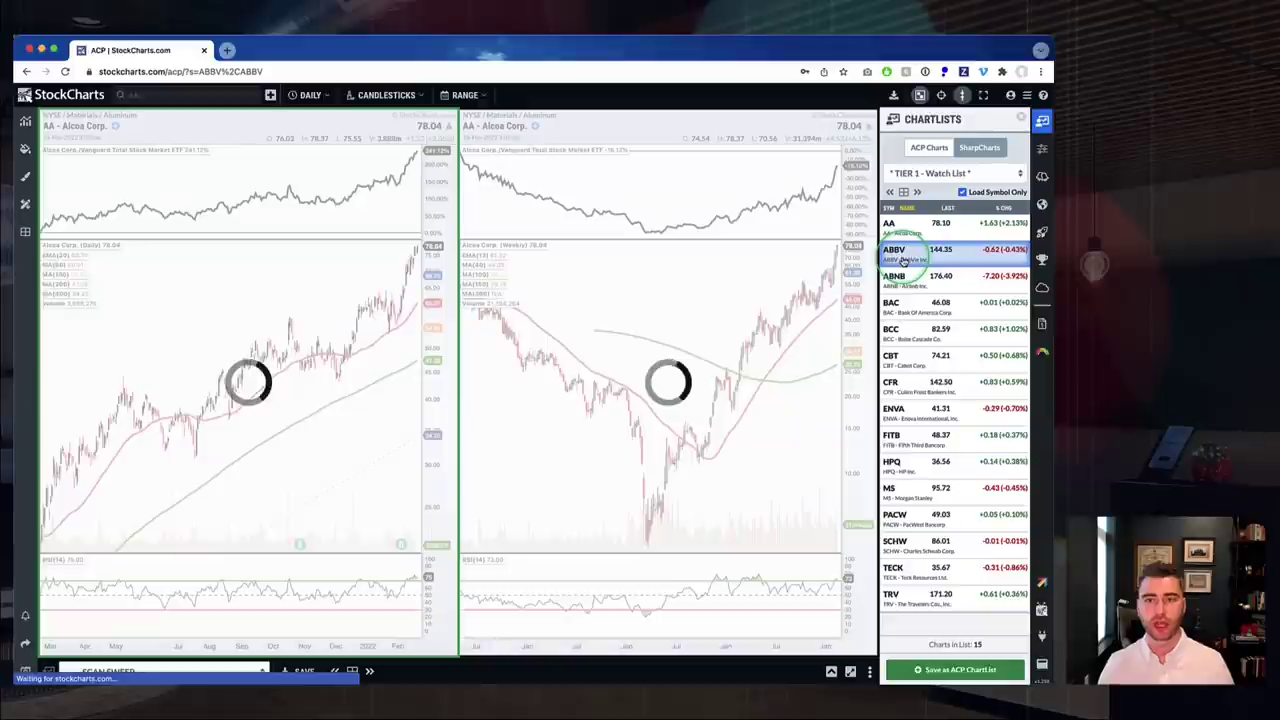
click(928, 282)
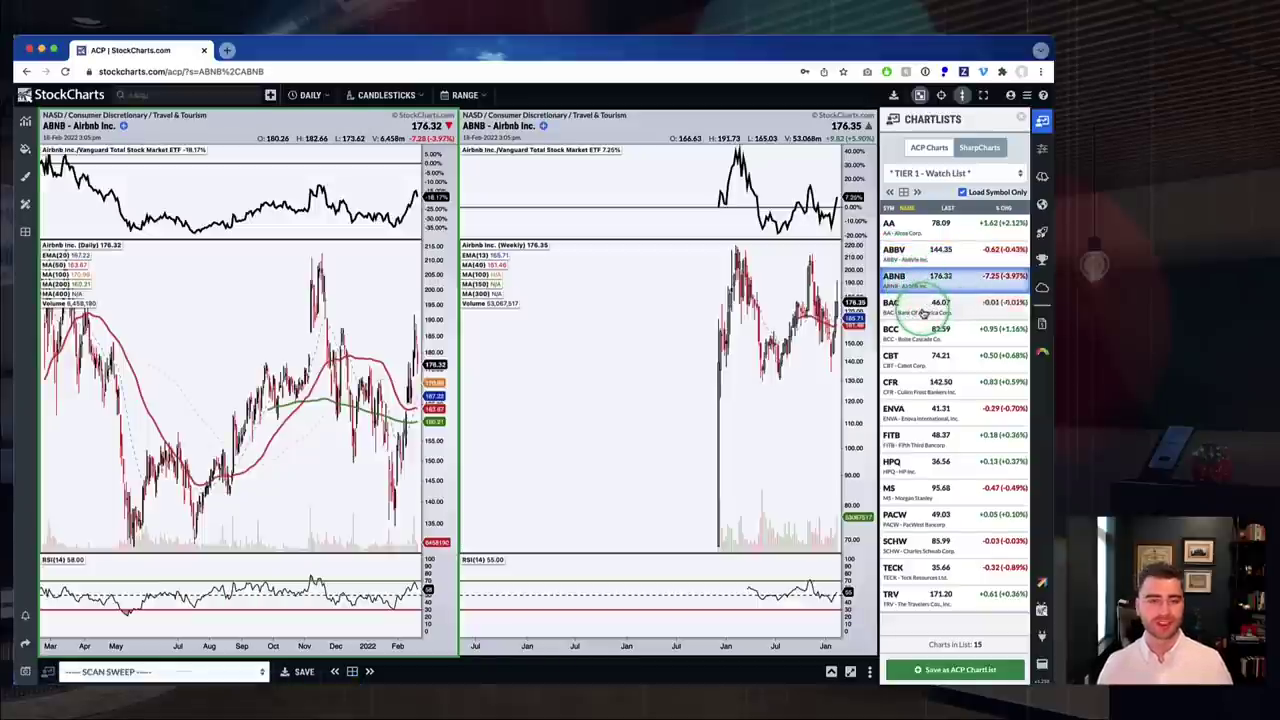
click(922, 313)
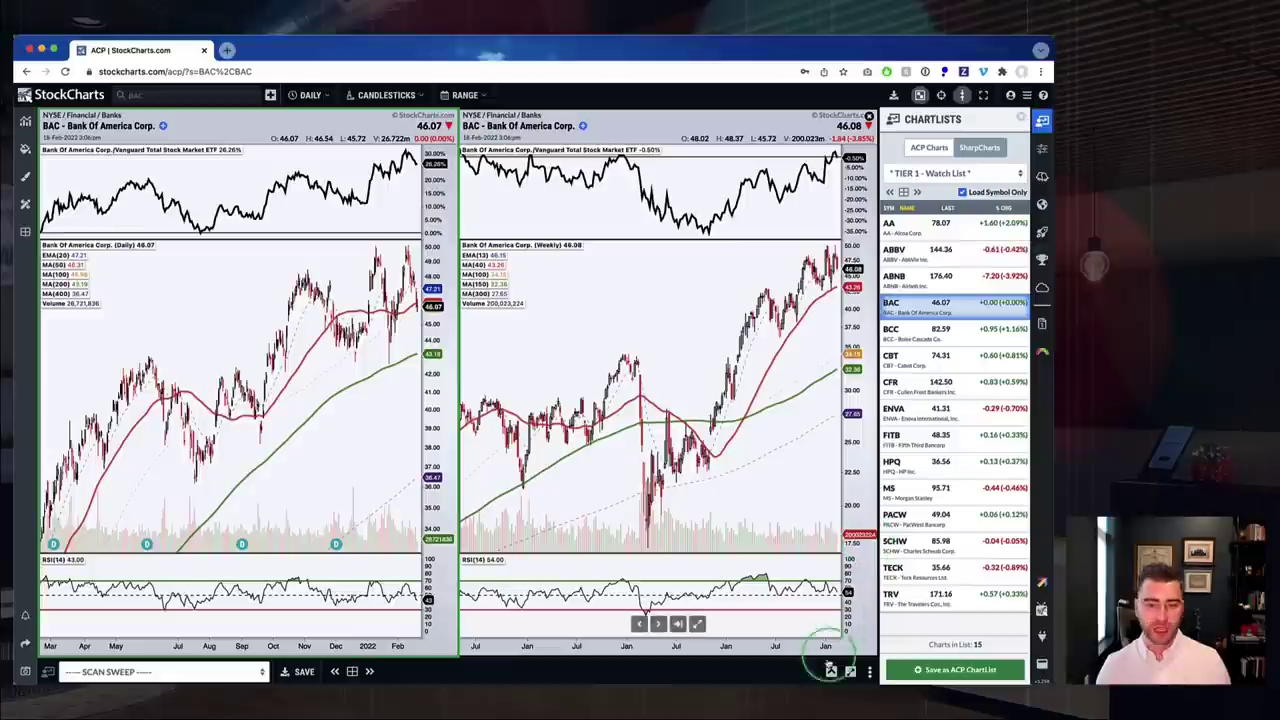
click(830, 670)
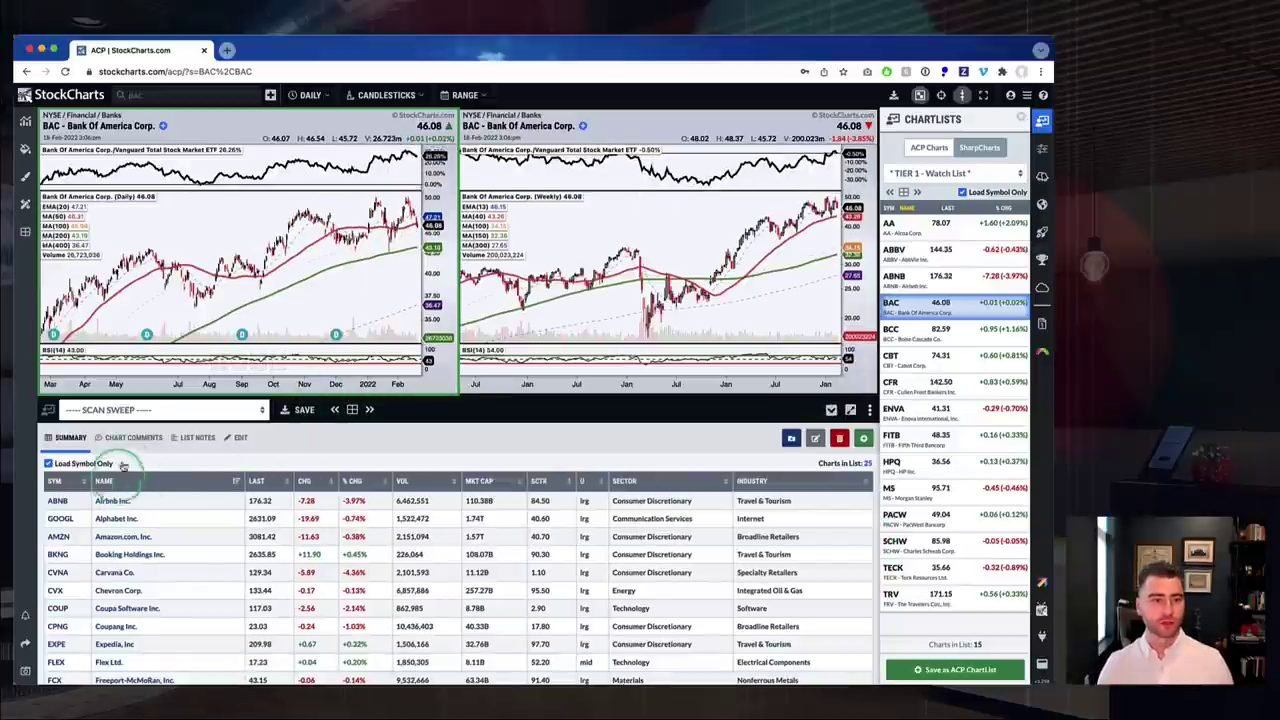
Browse the ACP chart lists without leaving SCAN SWEEP, then collapse the summary table
click(115, 413)
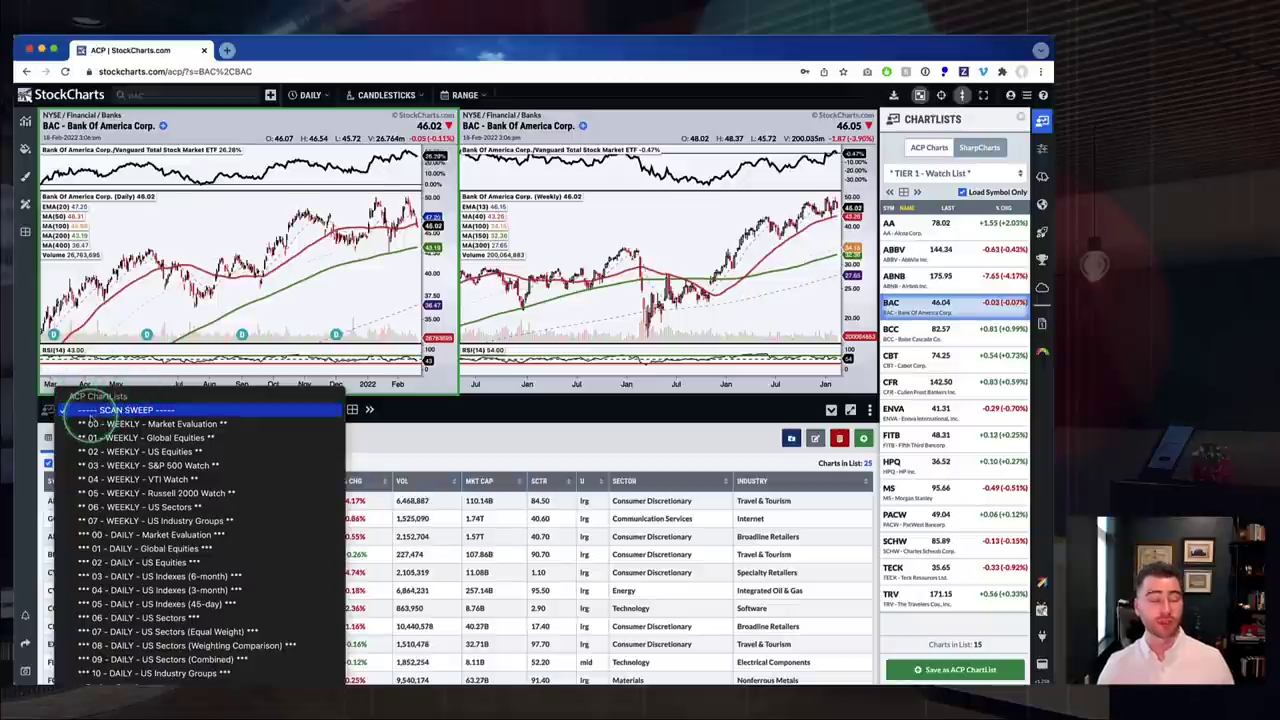
scroll(78, 422, down, 6)
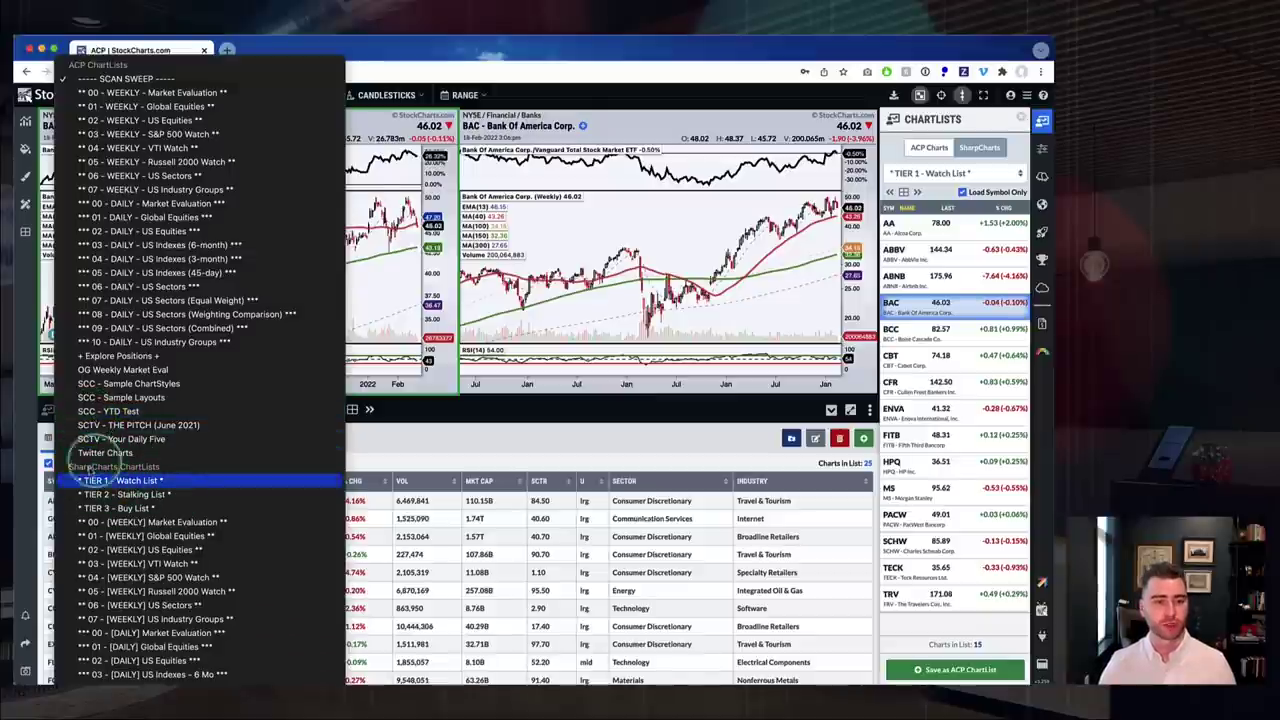
click(445, 445)
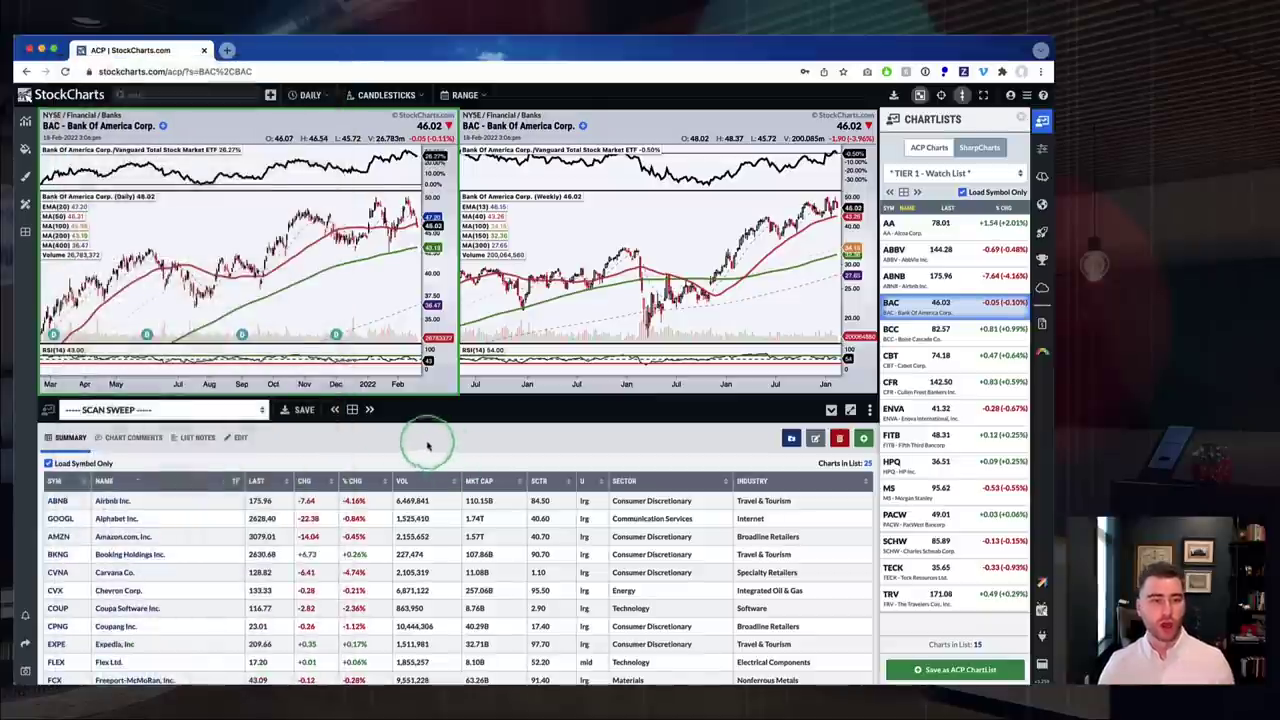
click(105, 410)
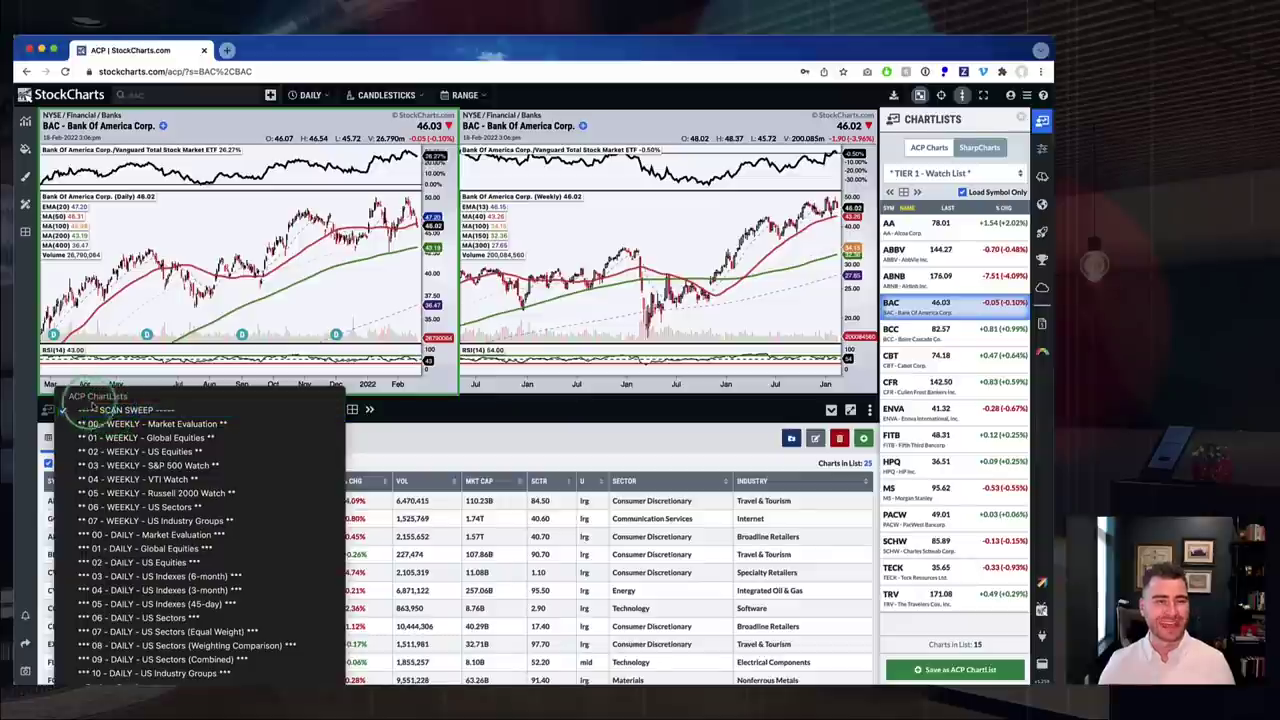
click(416, 446)
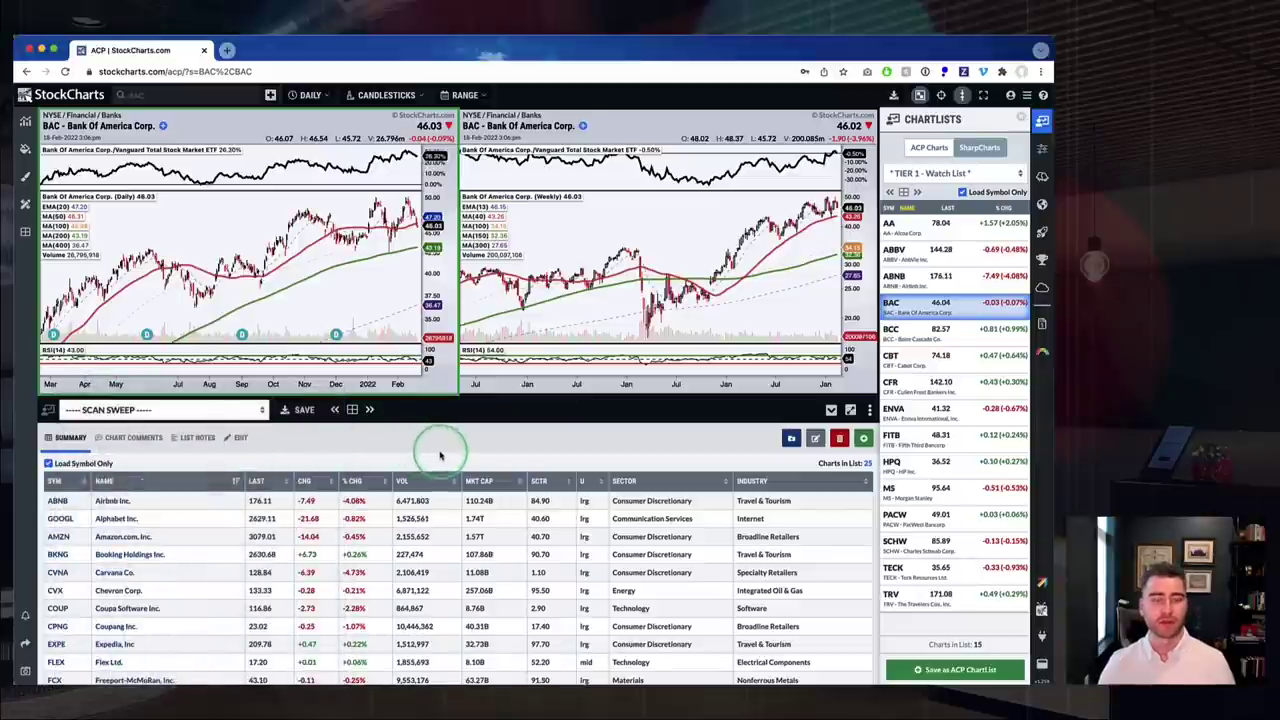
click(830, 411)
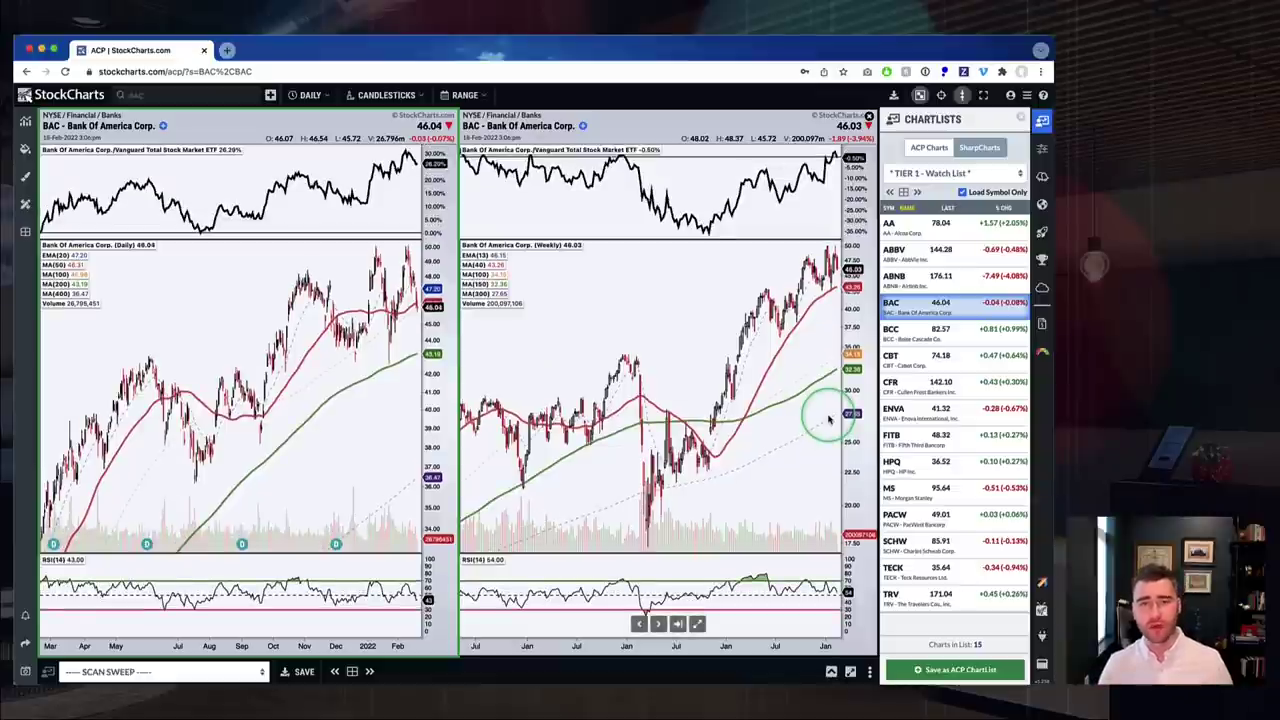
Close the chart list panel so the Bank of America charts span the full width
click(1042, 122)
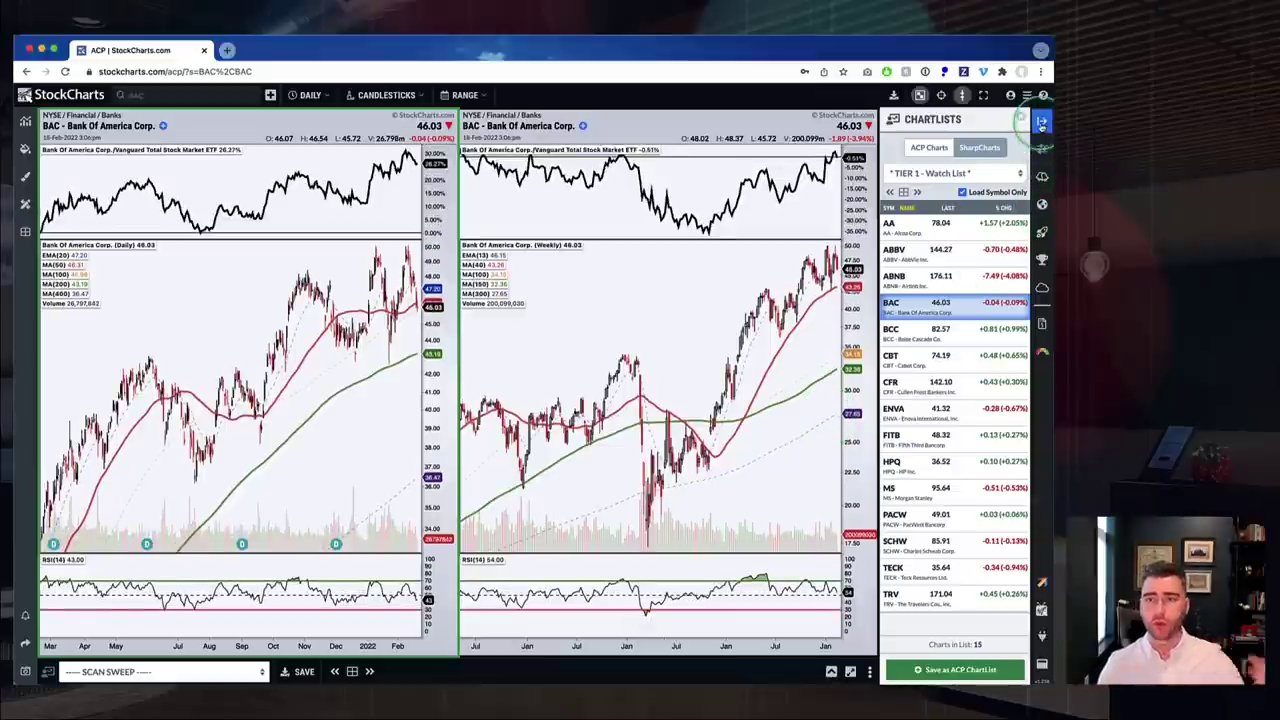
click(811, 357)
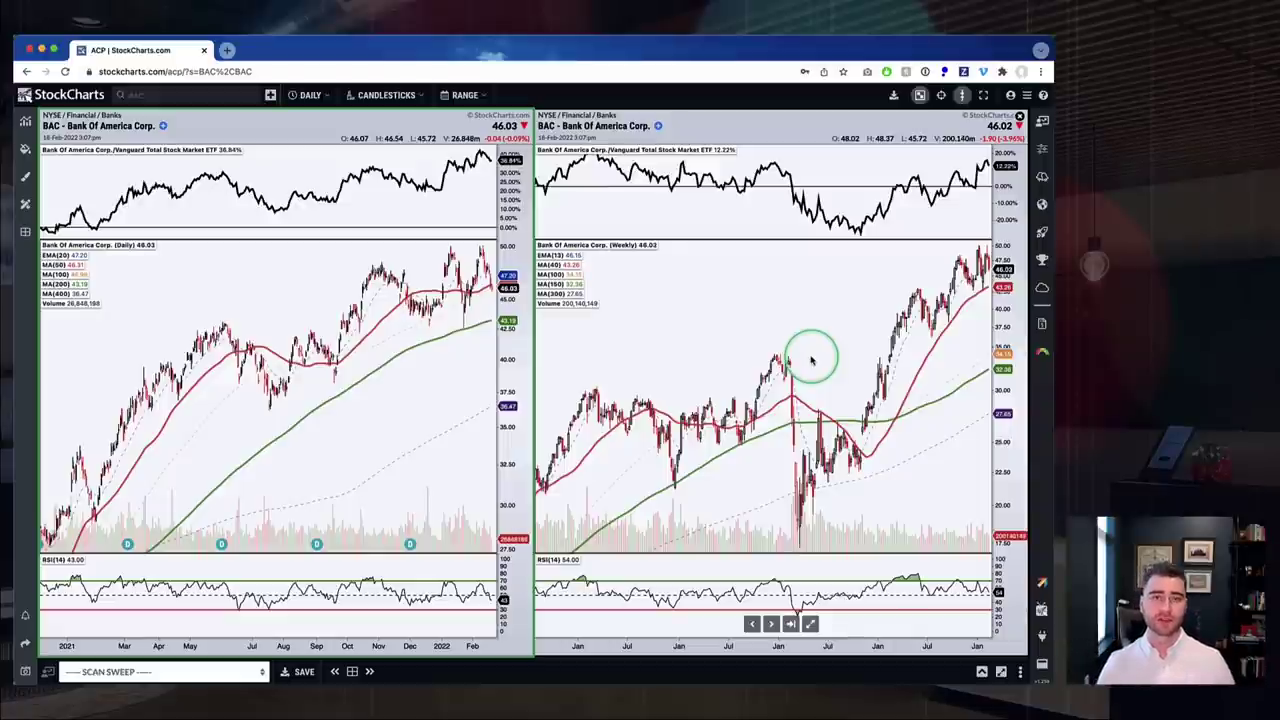
click(150, 96)
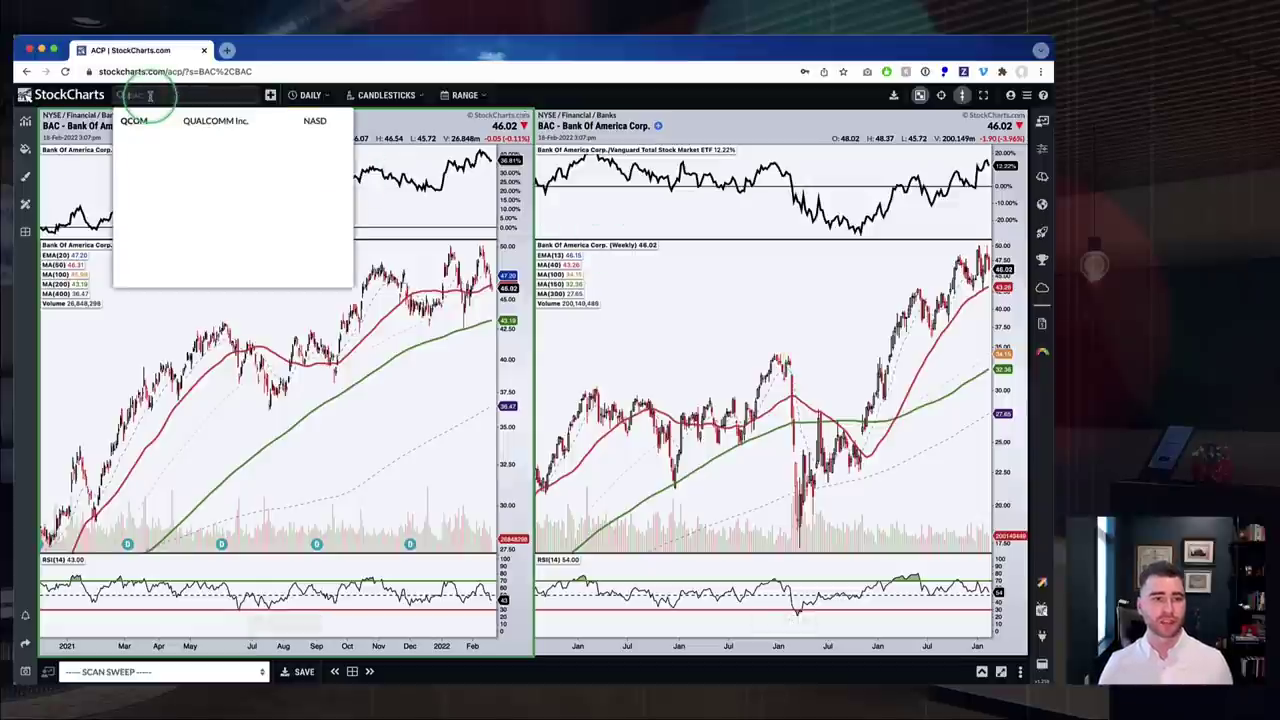
Load Univar (UNVR), set the daily chart to a 1-year range, and turn on crosshairs
text(UNVR)
key(Return)
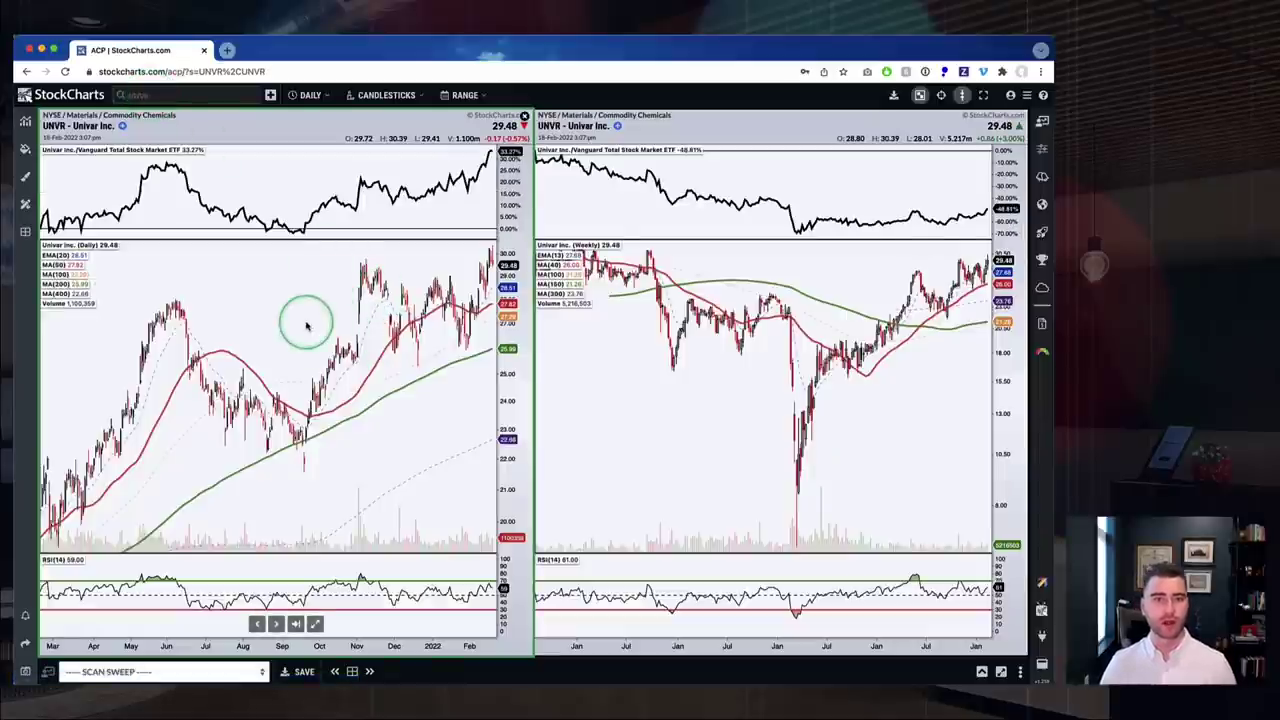
click(464, 95)
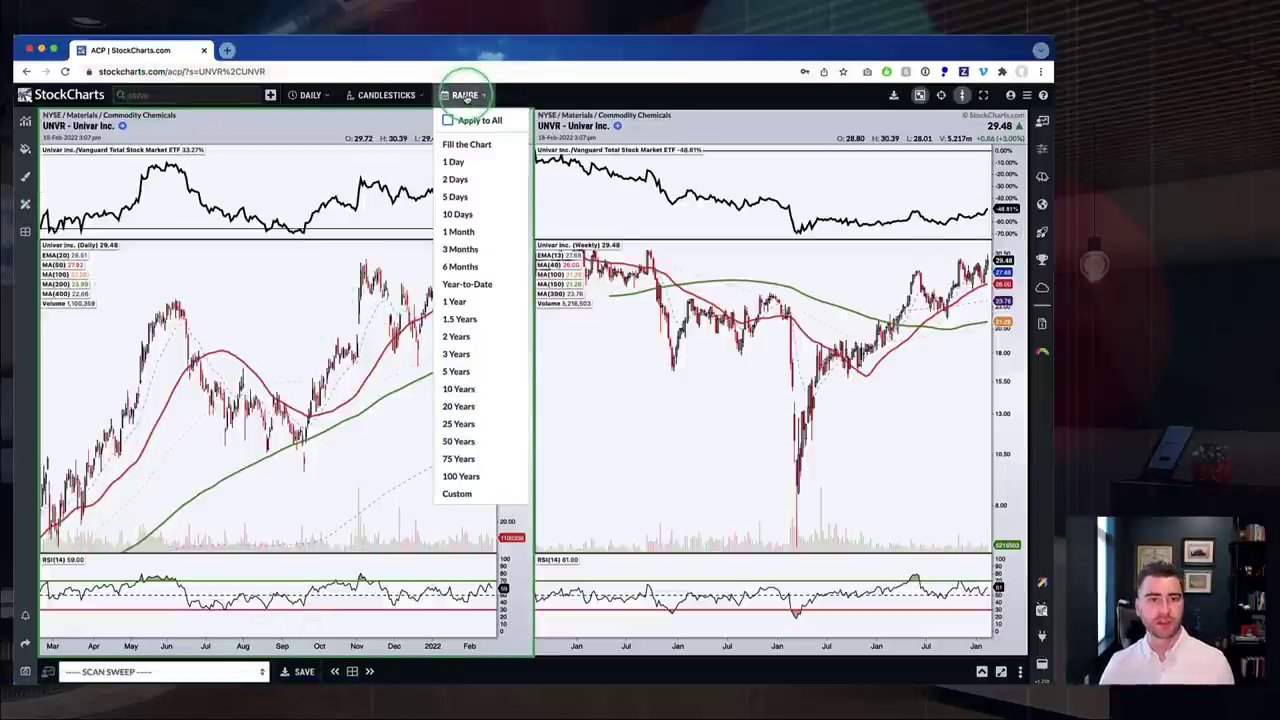
click(474, 303)
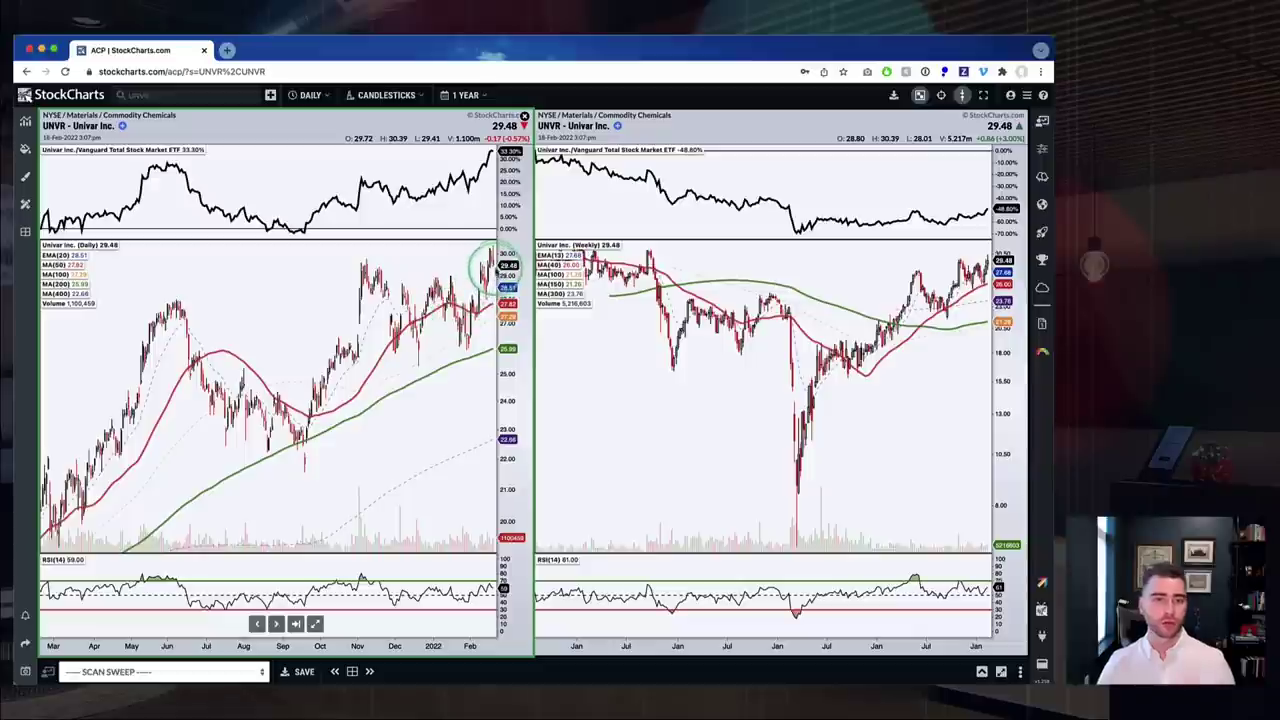
click(941, 96)
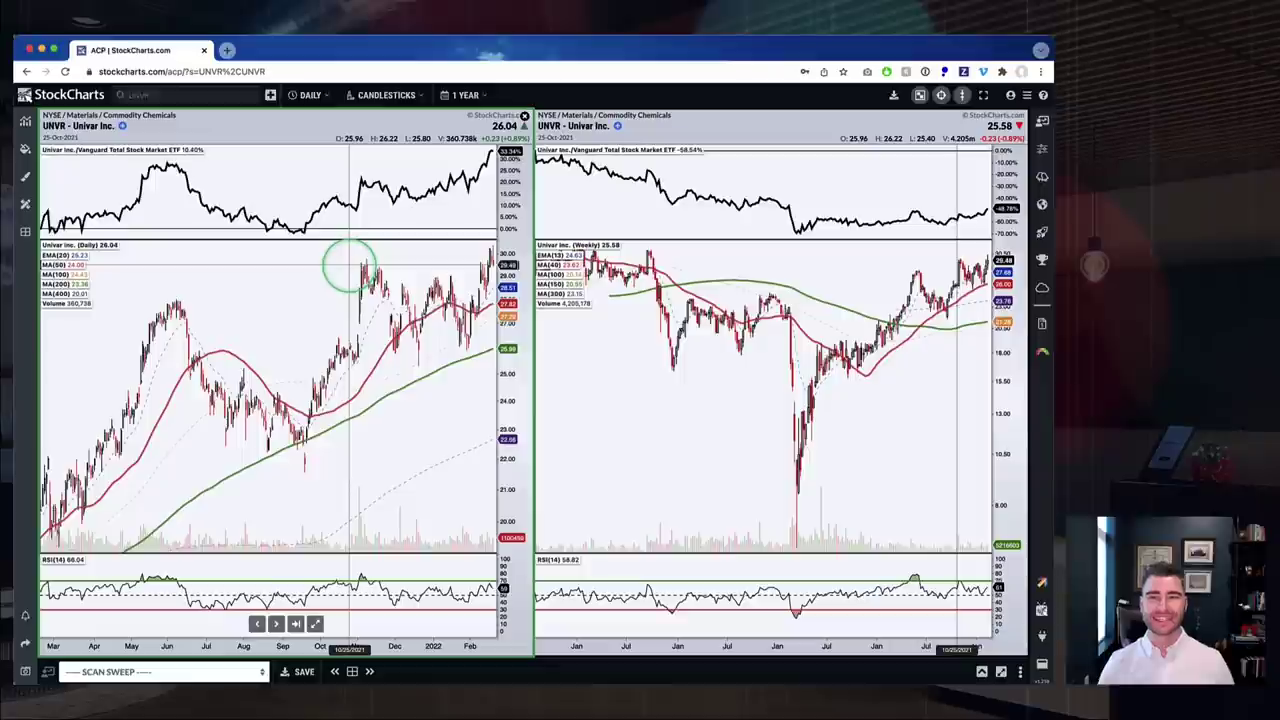
Set the weekly UNVR chart to a 5-year range covering roughly 2015 to early 2022
click(793, 398)
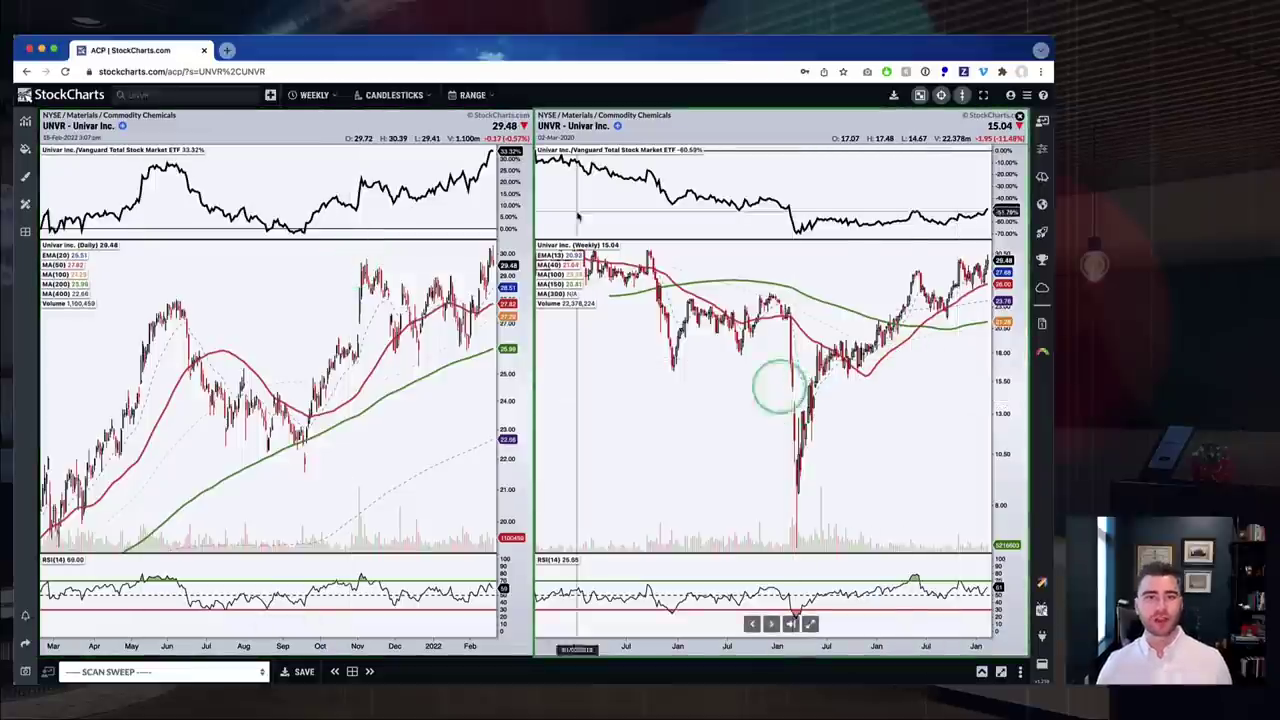
click(470, 95)
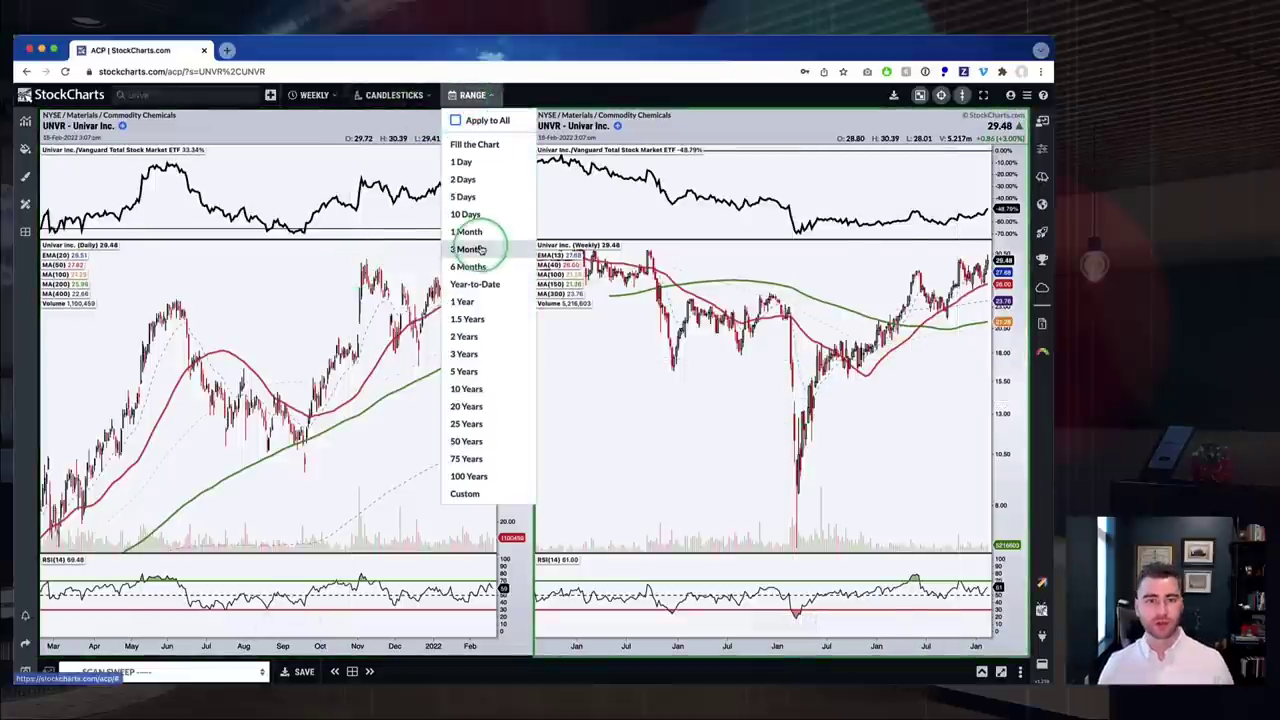
click(467, 374)
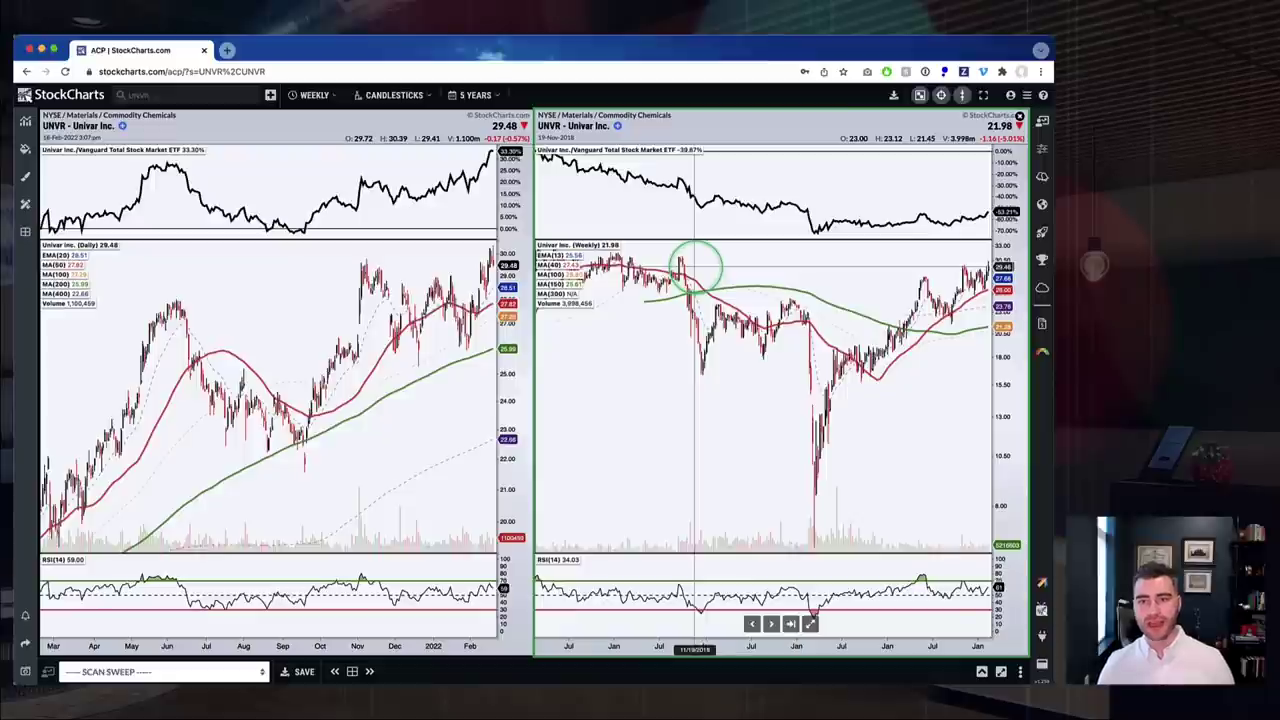
scroll(695, 265, down, 5)
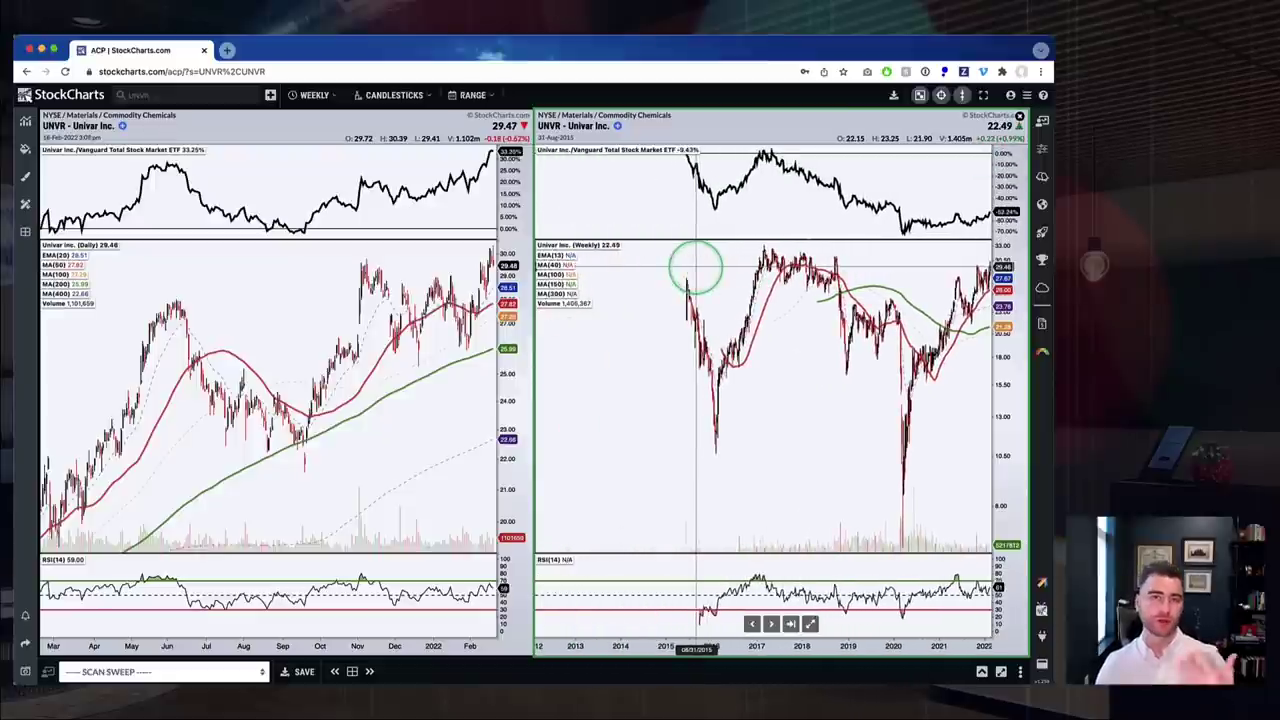
scroll(733, 272, up, 3)
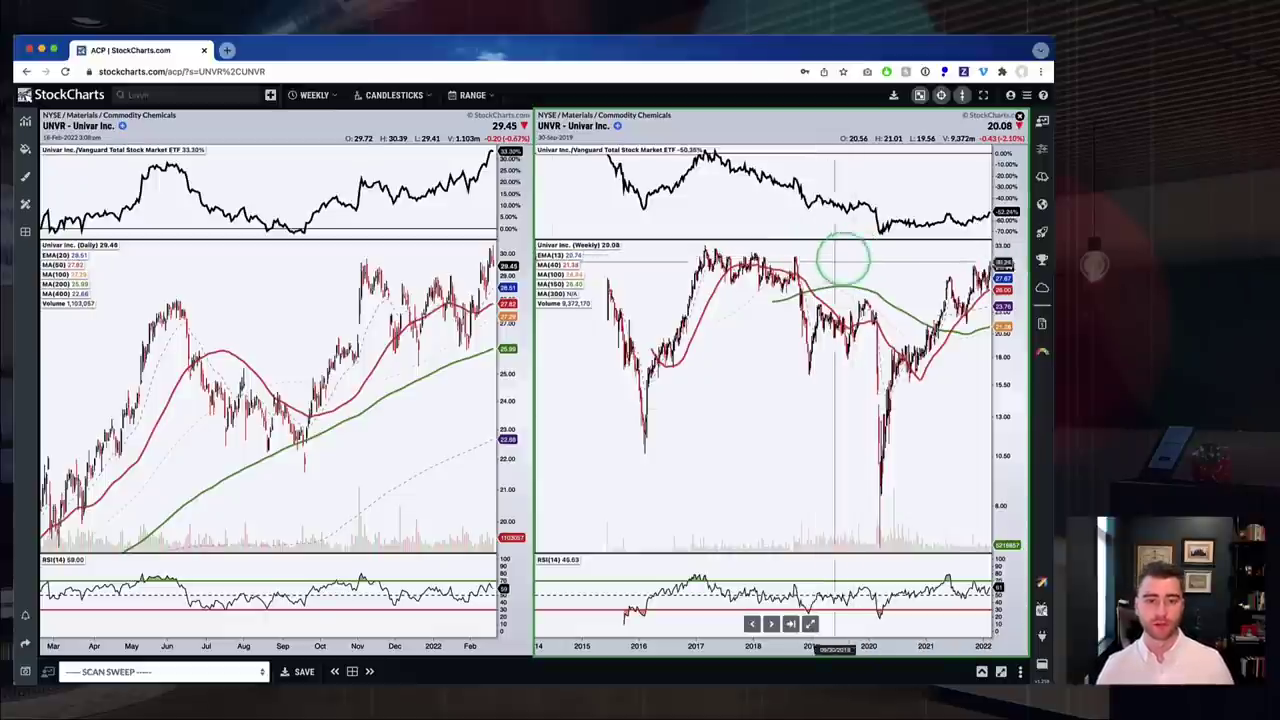
Expand the daily and weekly charts to full width and back, then open the Scans panel
click(316, 624)
click(316, 624)
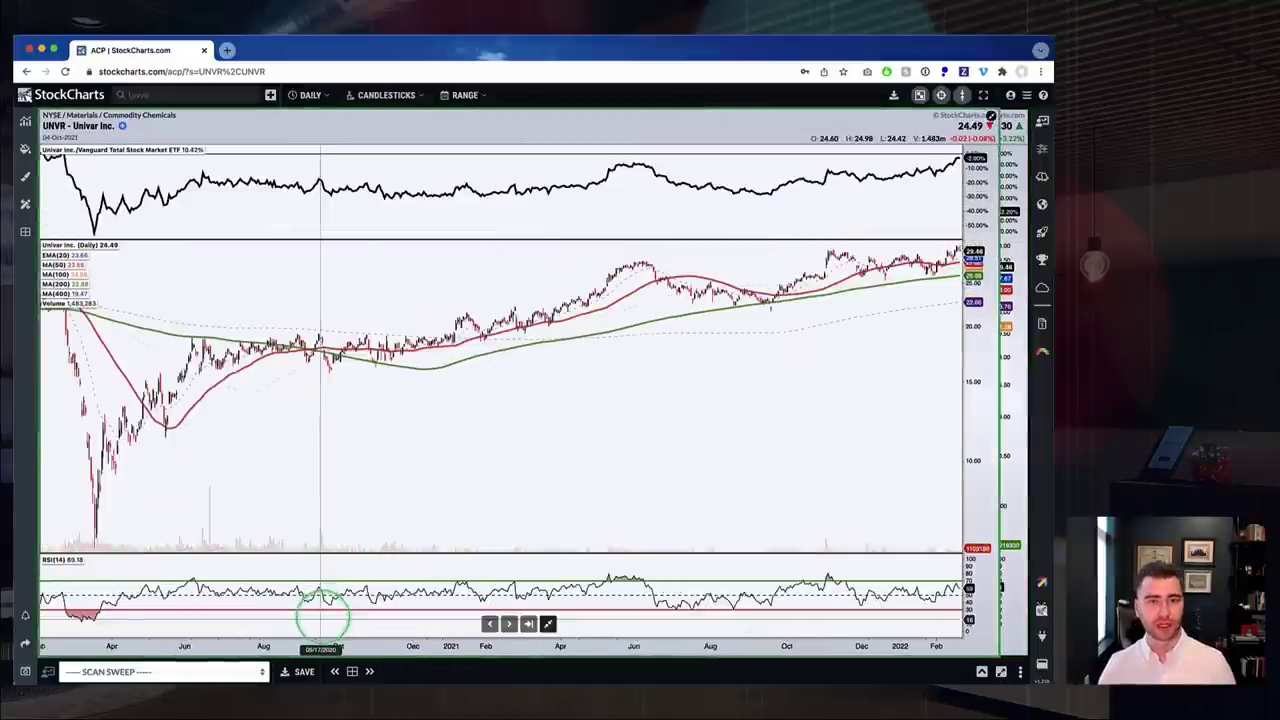
scroll(473, 360, down, 5)
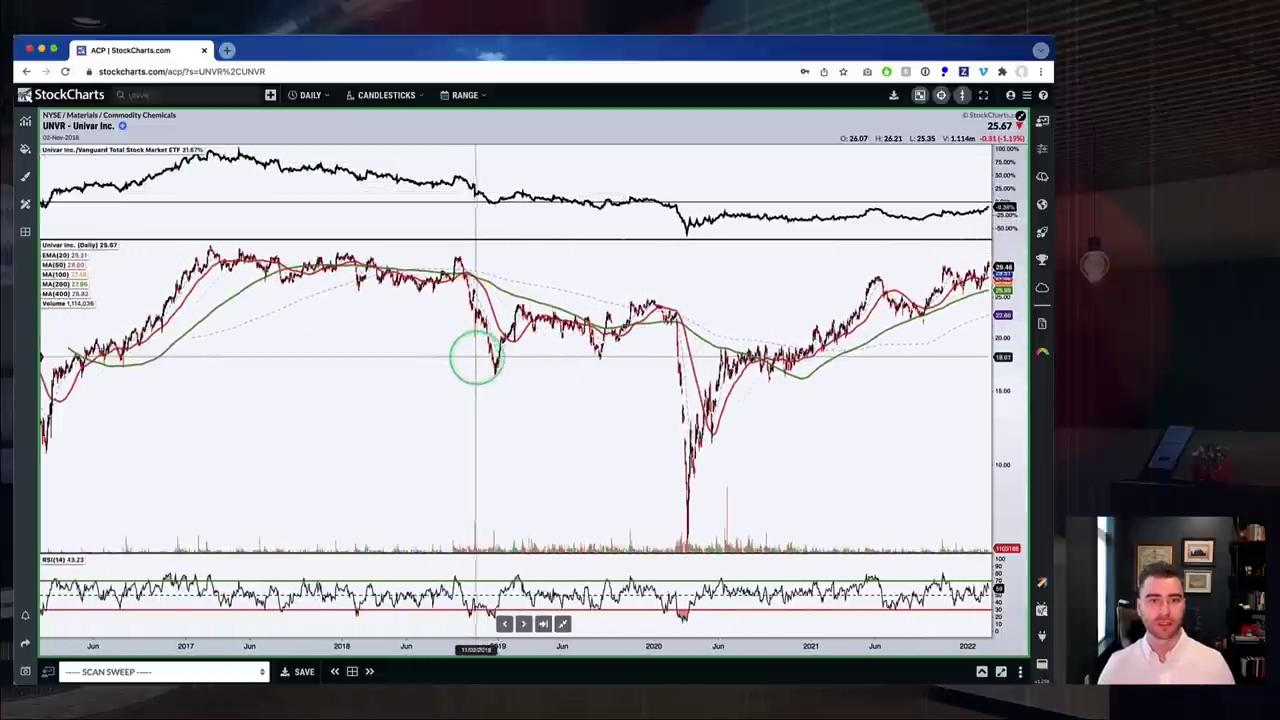
click(562, 624)
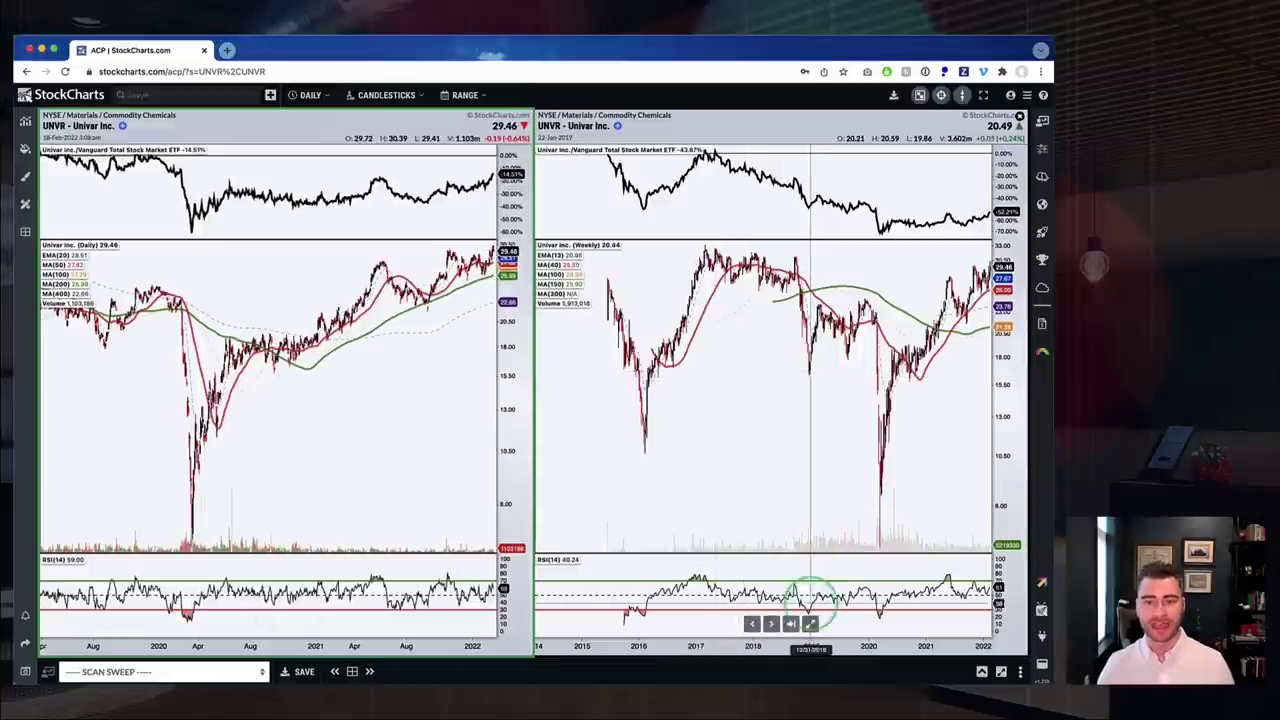
click(810, 624)
scroll(628, 383, up, 5)
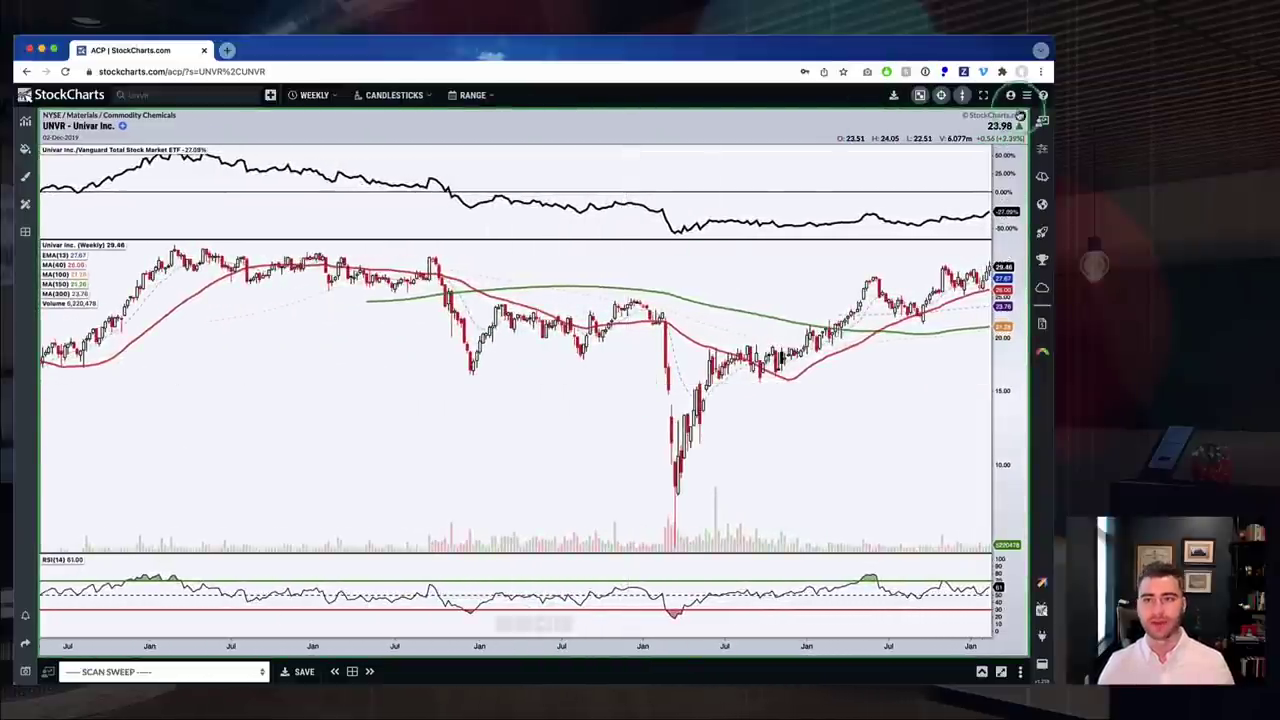
click(562, 624)
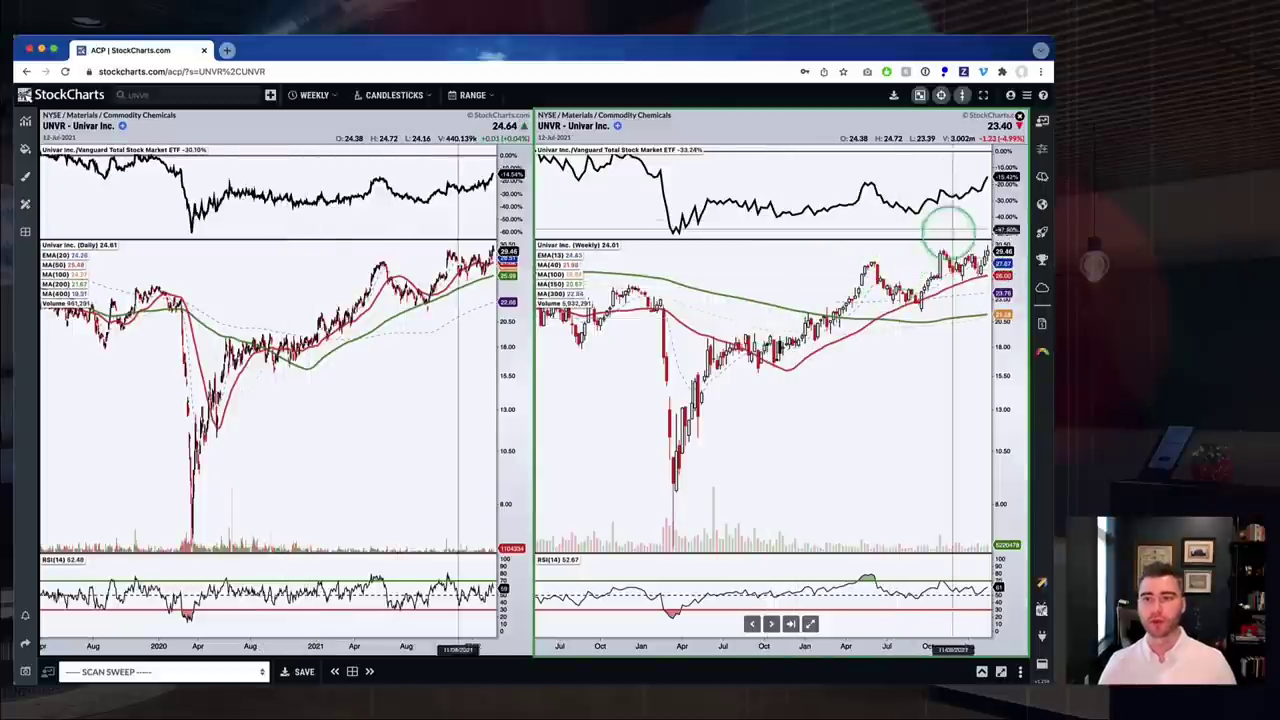
click(1041, 149)
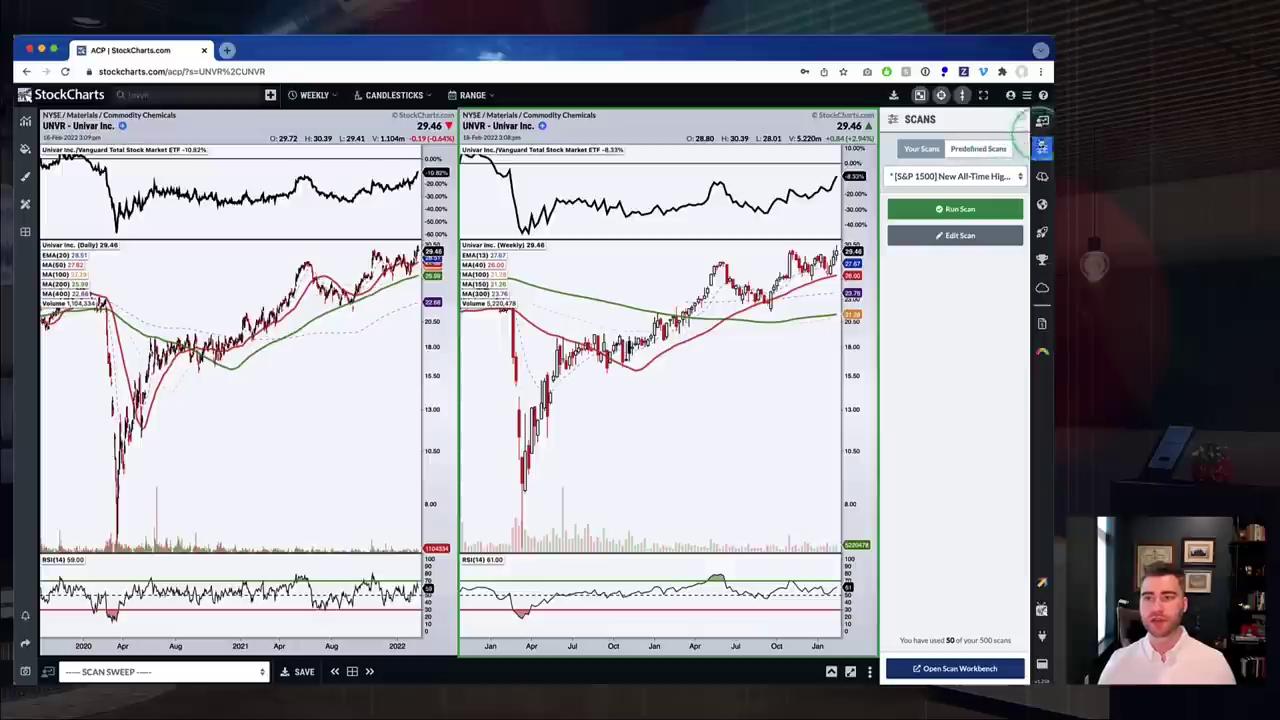
Browse the predefined scans list, leaving New 52-Week Highs selected
click(943, 236)
click(974, 150)
click(984, 147)
click(968, 243)
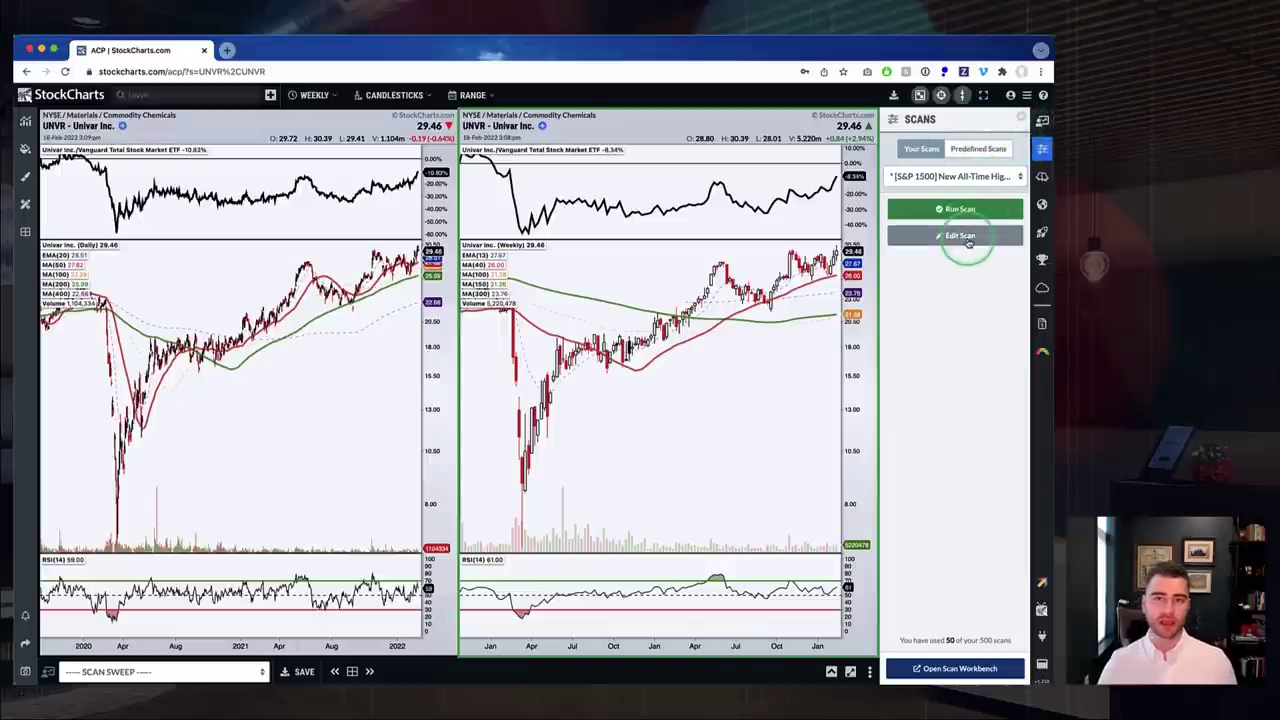
click(946, 179)
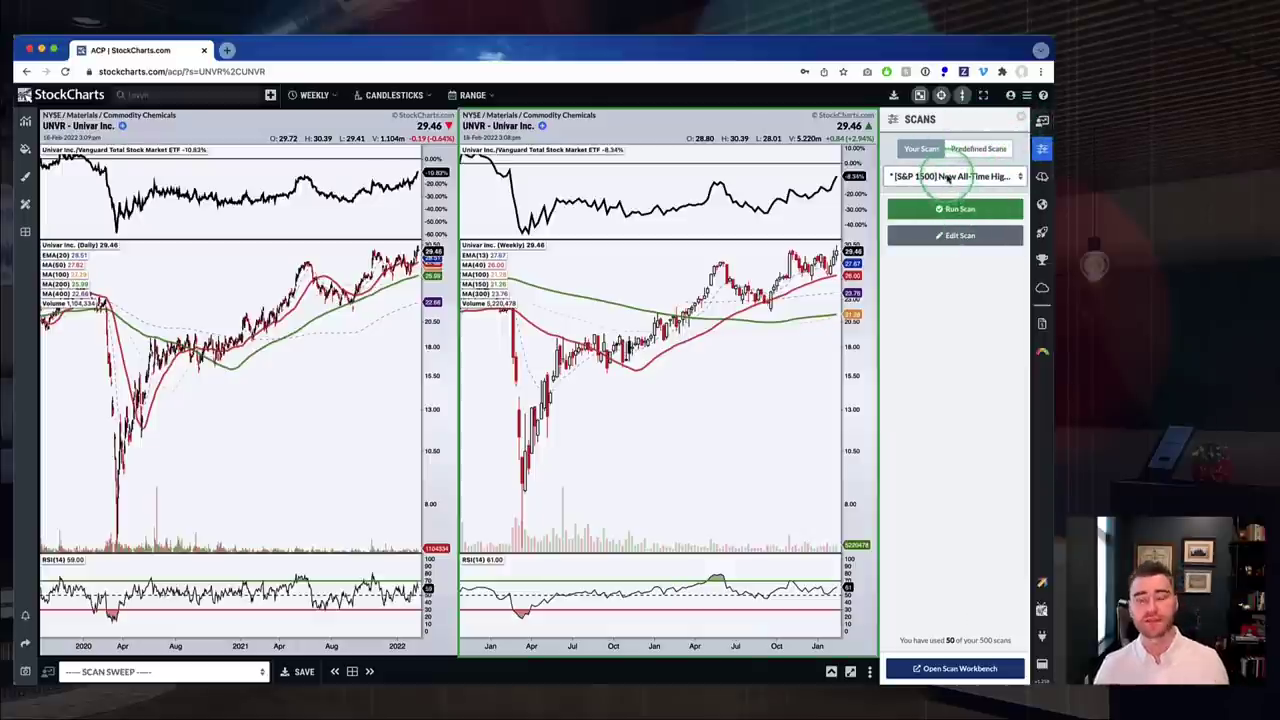
click(940, 176)
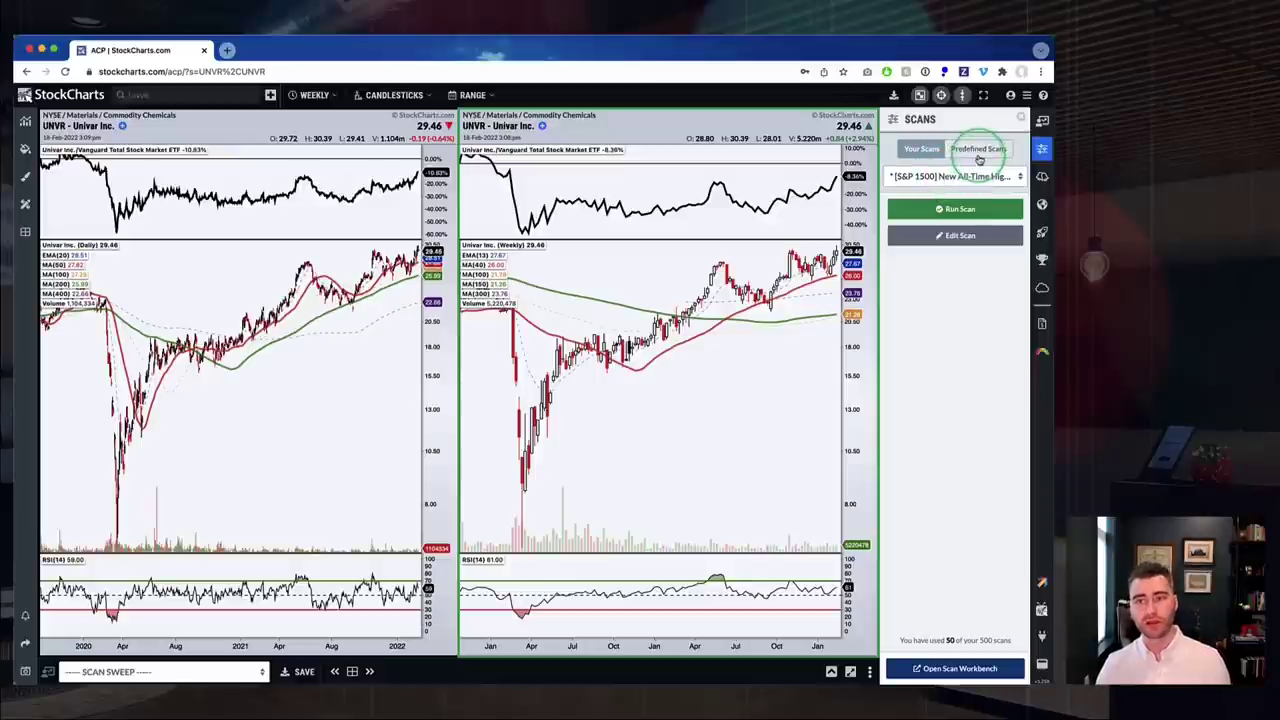
click(978, 149)
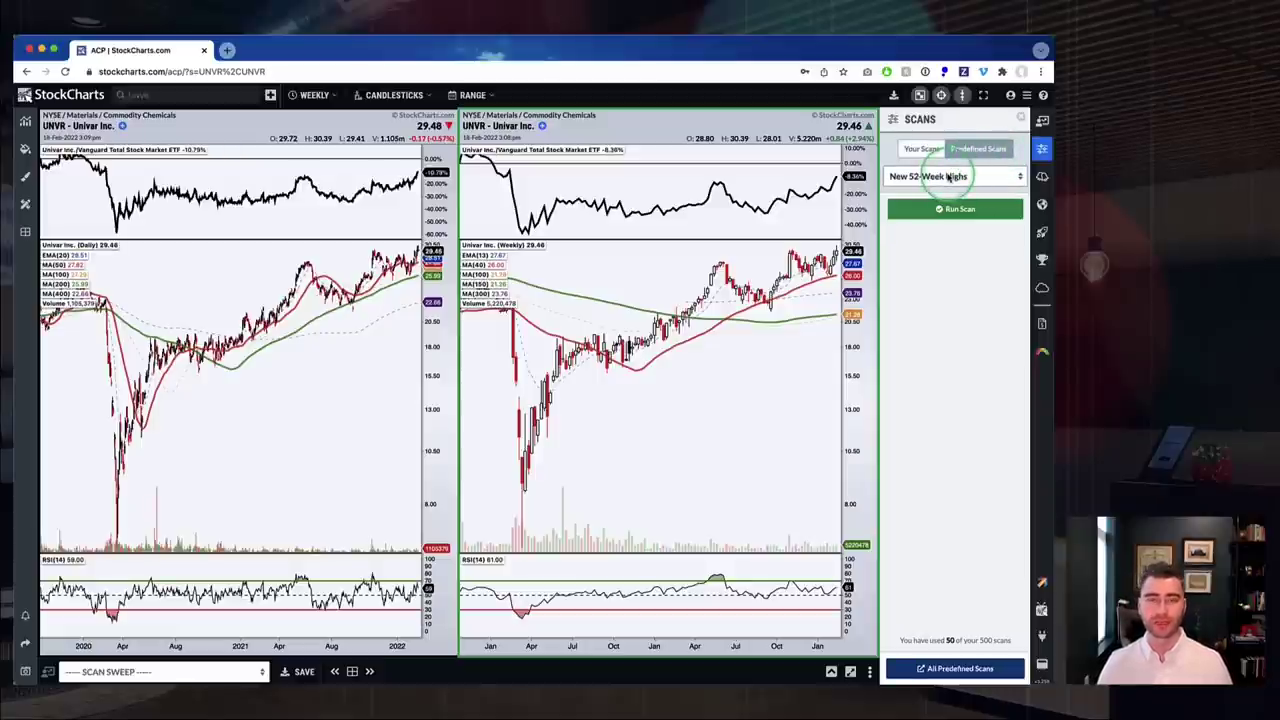
click(952, 176)
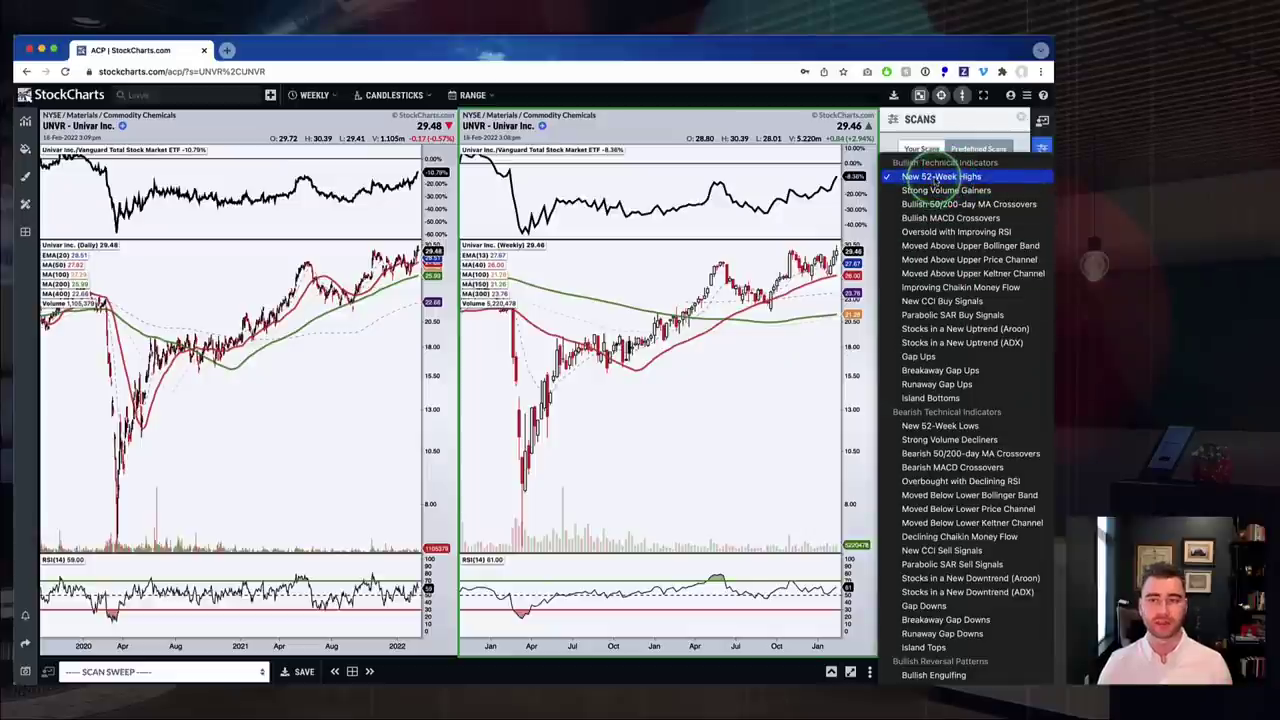
click(973, 124)
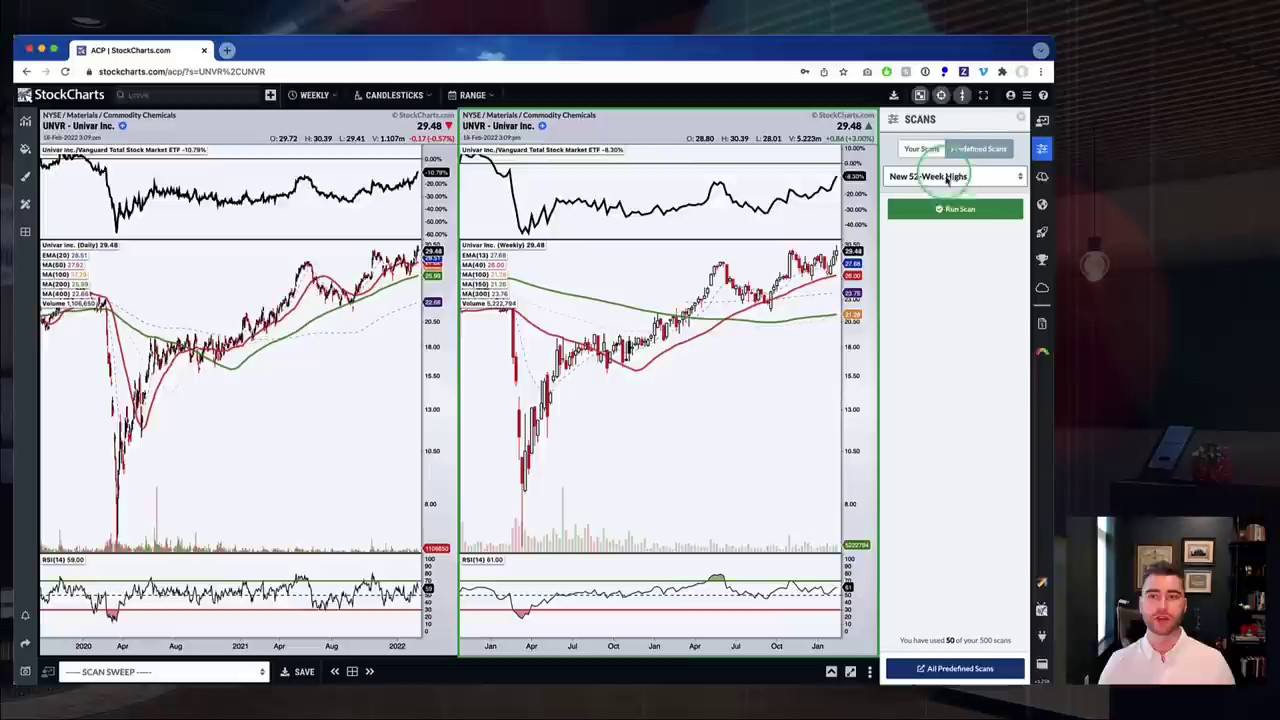
Choose the saved [S&P 1500] New 52-Week Highs custom scan and run it
click(922, 142)
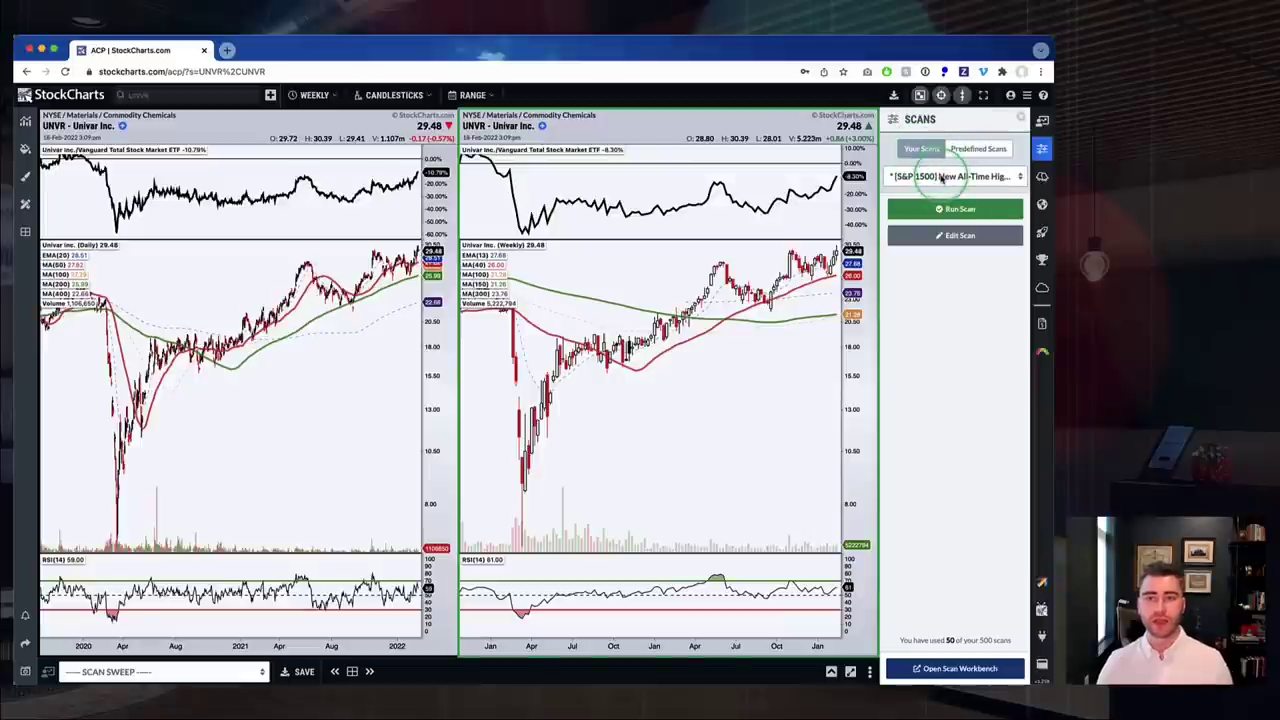
click(940, 177)
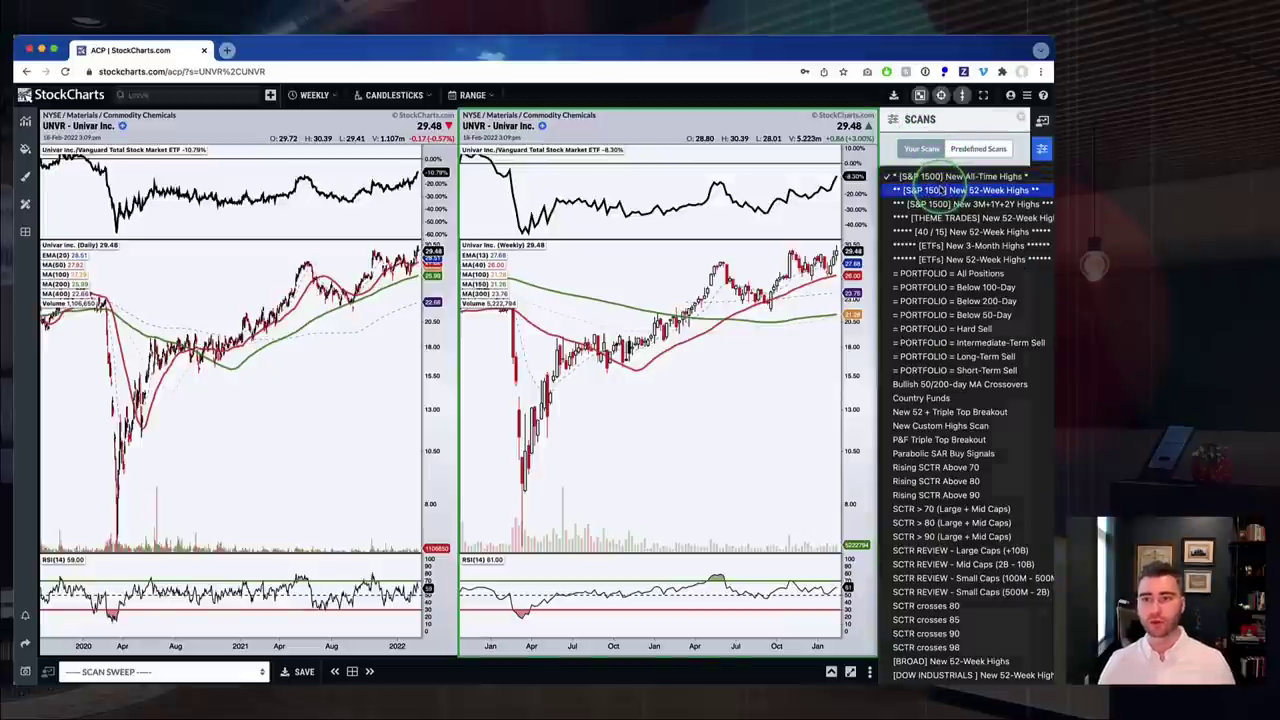
click(940, 190)
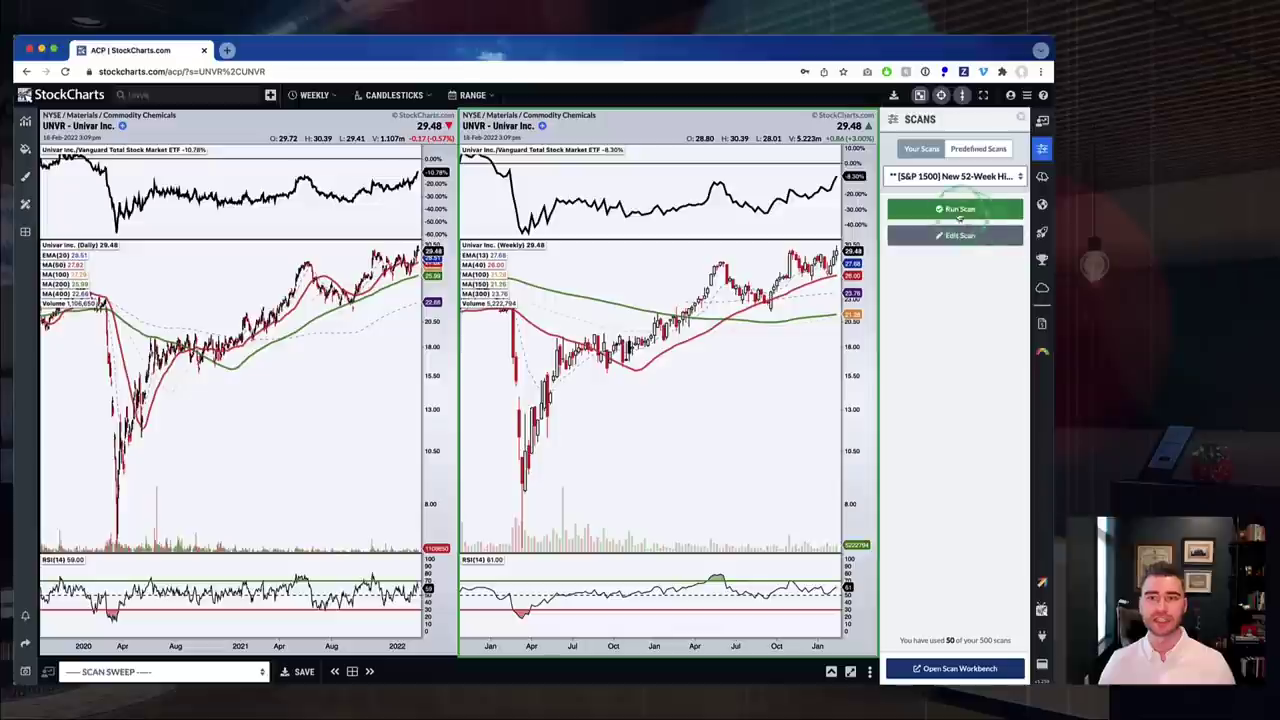
click(962, 211)
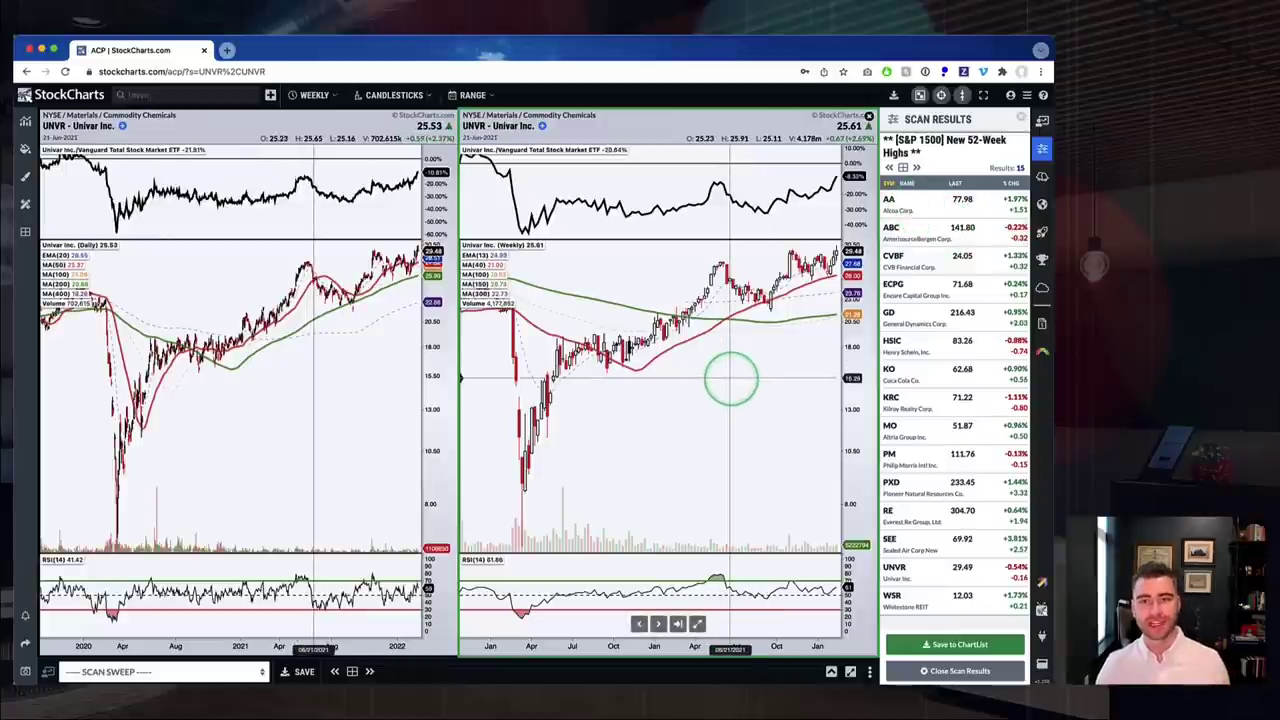
Preview AA, ABC, CVBF, ECPG and GD from the scan results in both charts
click(904, 210)
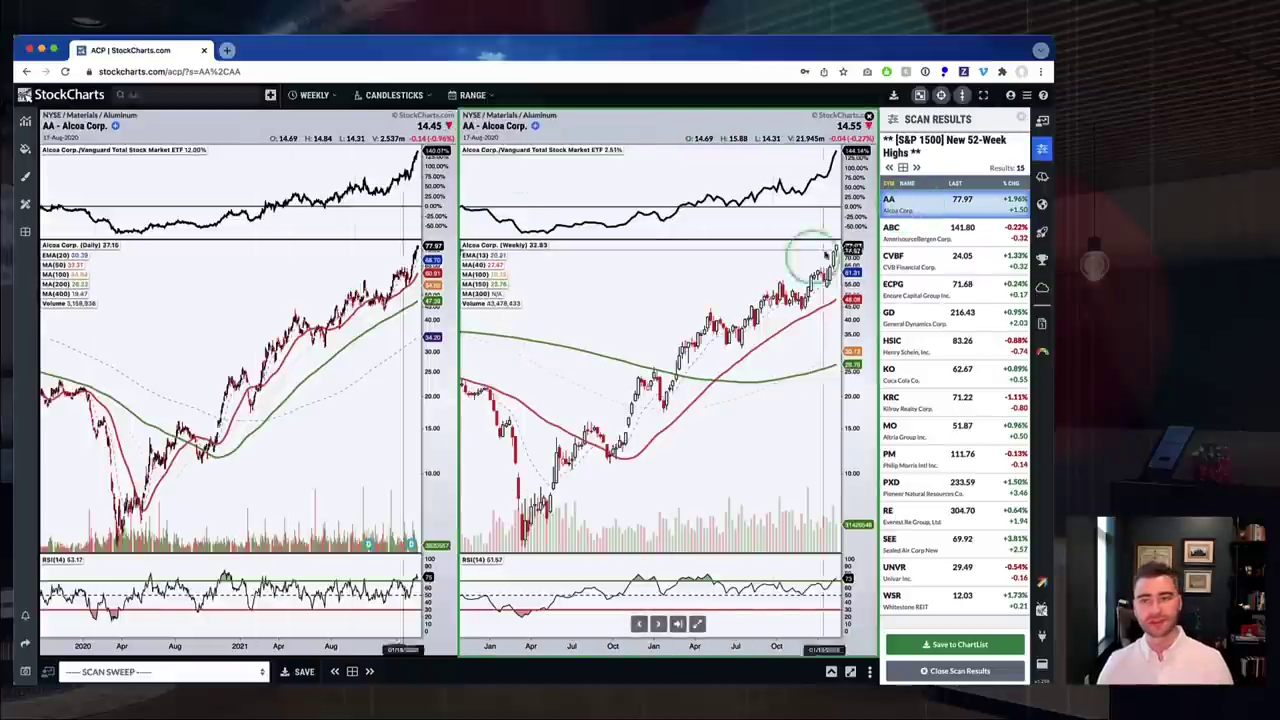
click(912, 238)
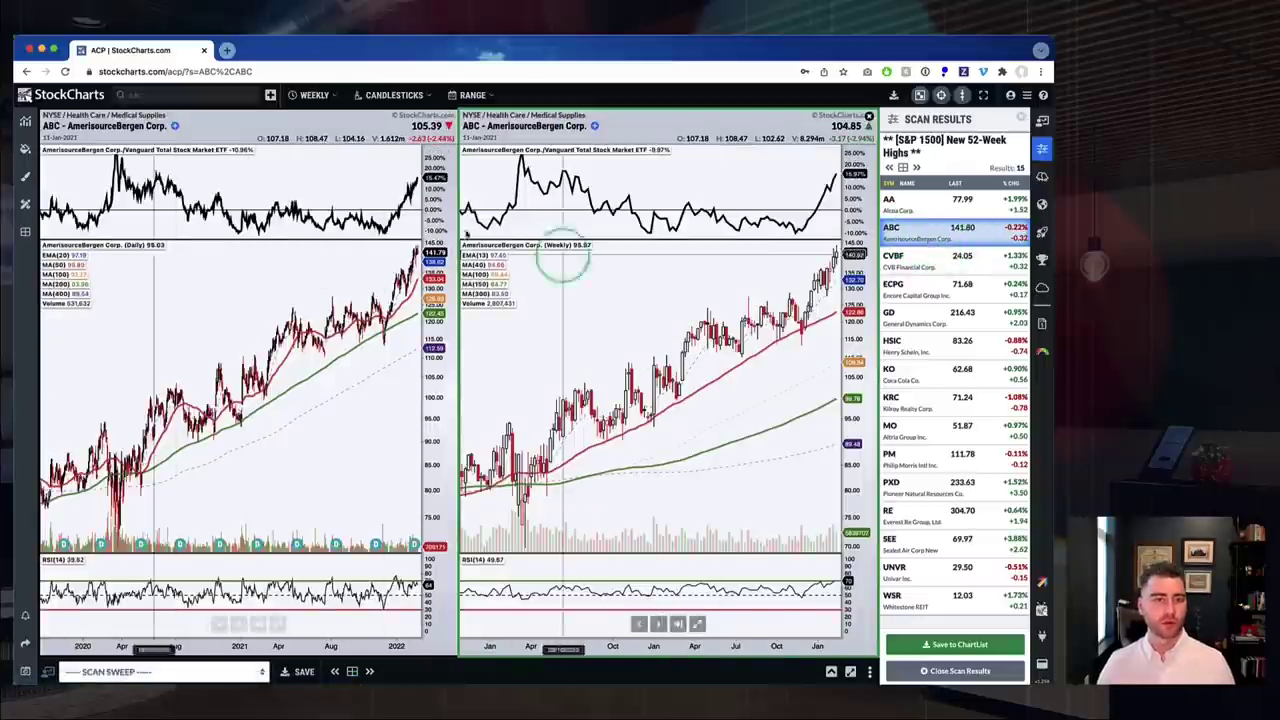
click(935, 266)
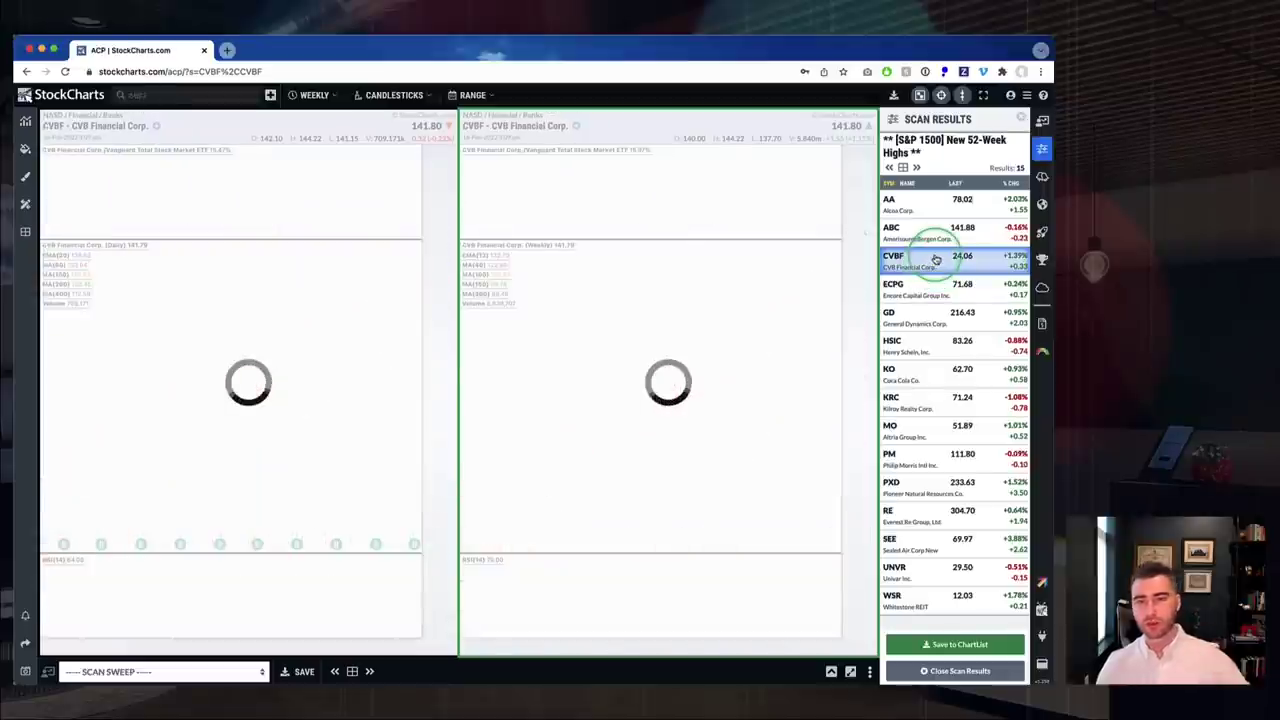
click(916, 294)
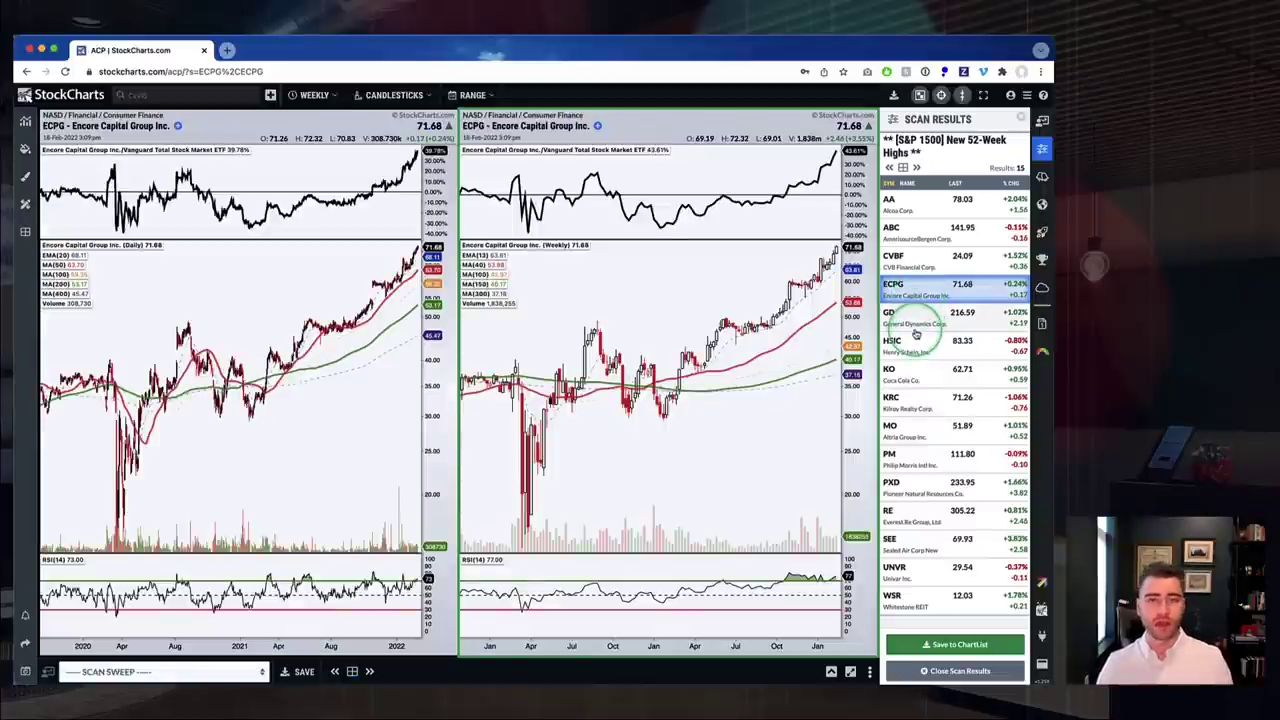
click(915, 330)
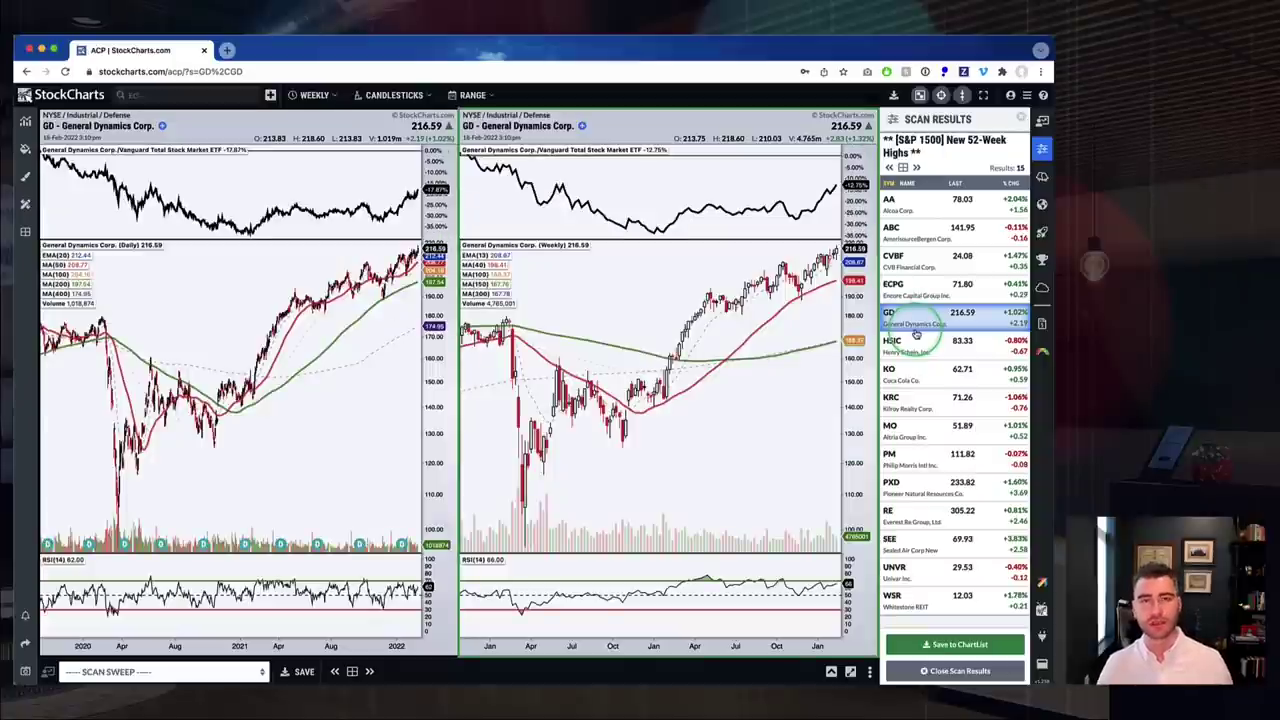
Save the results to a ChartList, chart Henry Schein (HSIC), and close the scan results
click(940, 646)
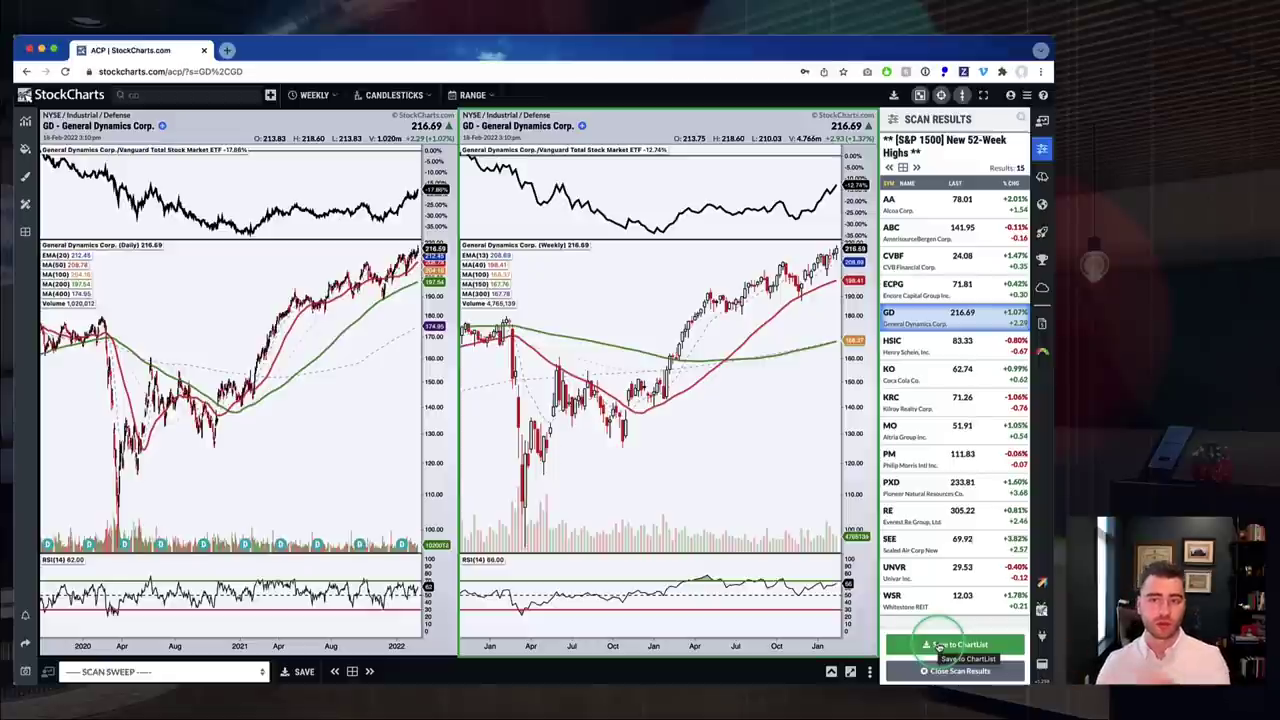
click(897, 345)
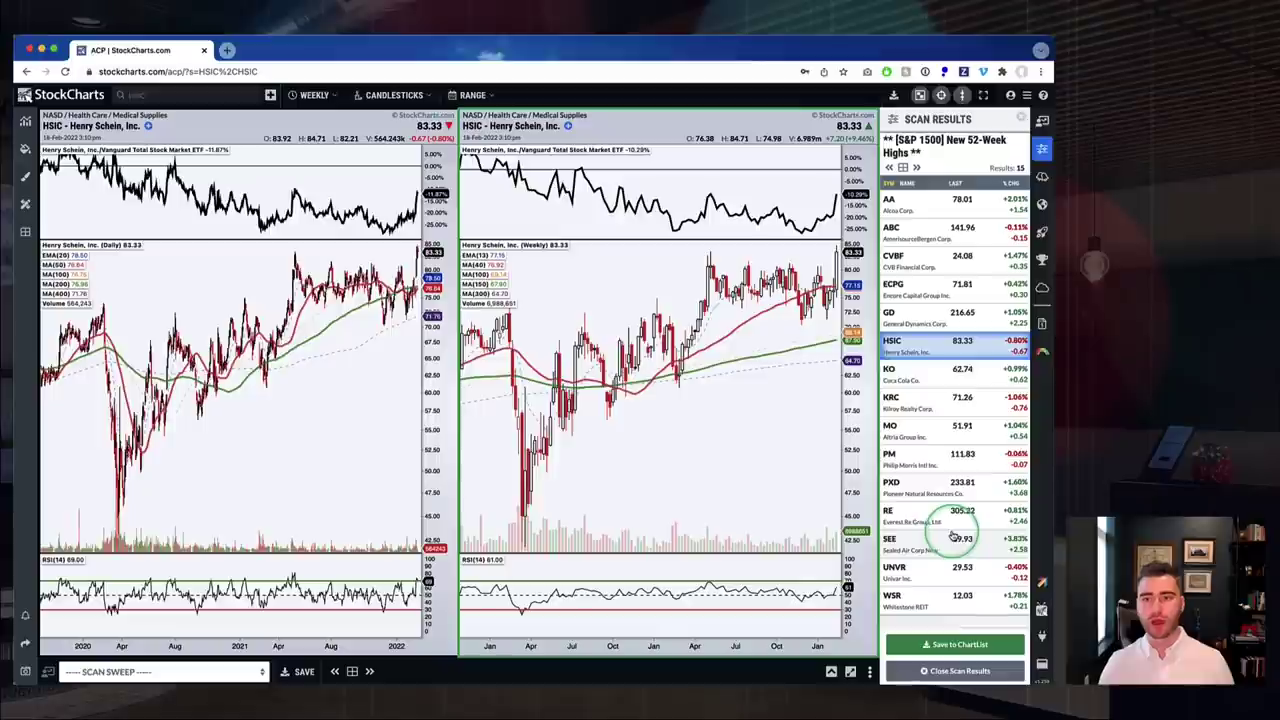
click(958, 671)
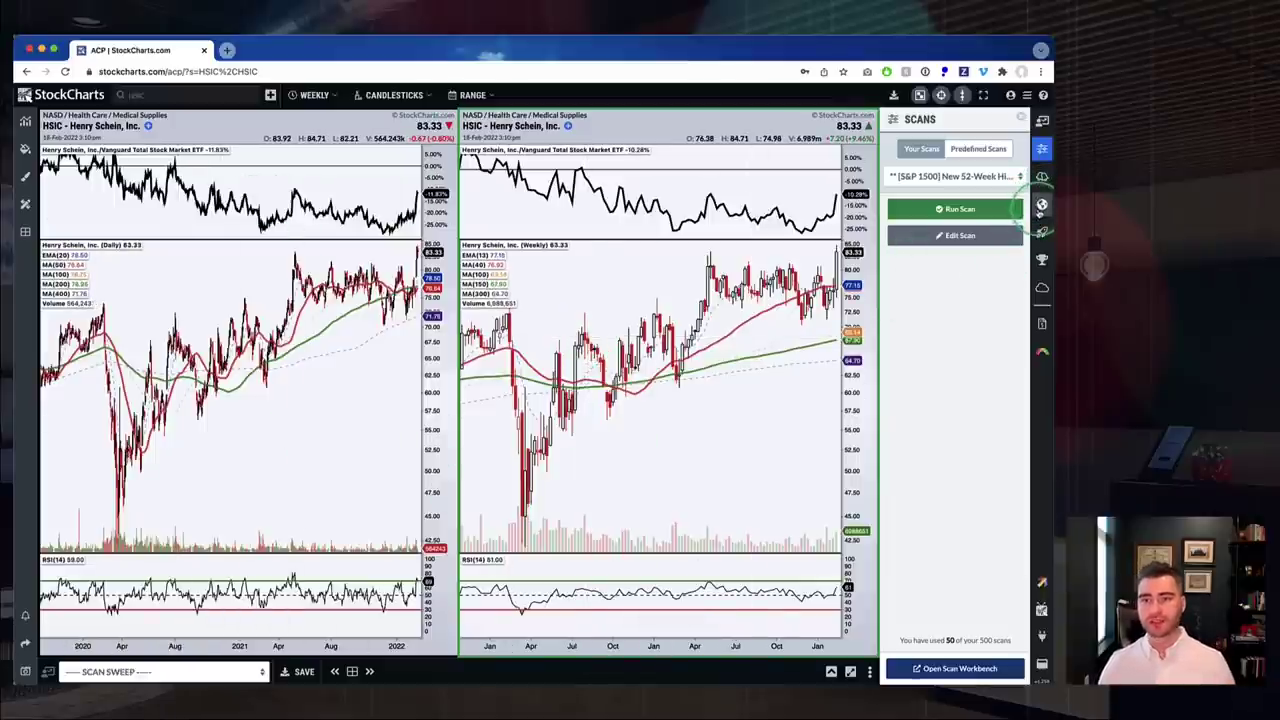
In Market Summary, chart the S&P 400 Mid Cap Index ($MID) and expand Sector SPDRs
click(1042, 205)
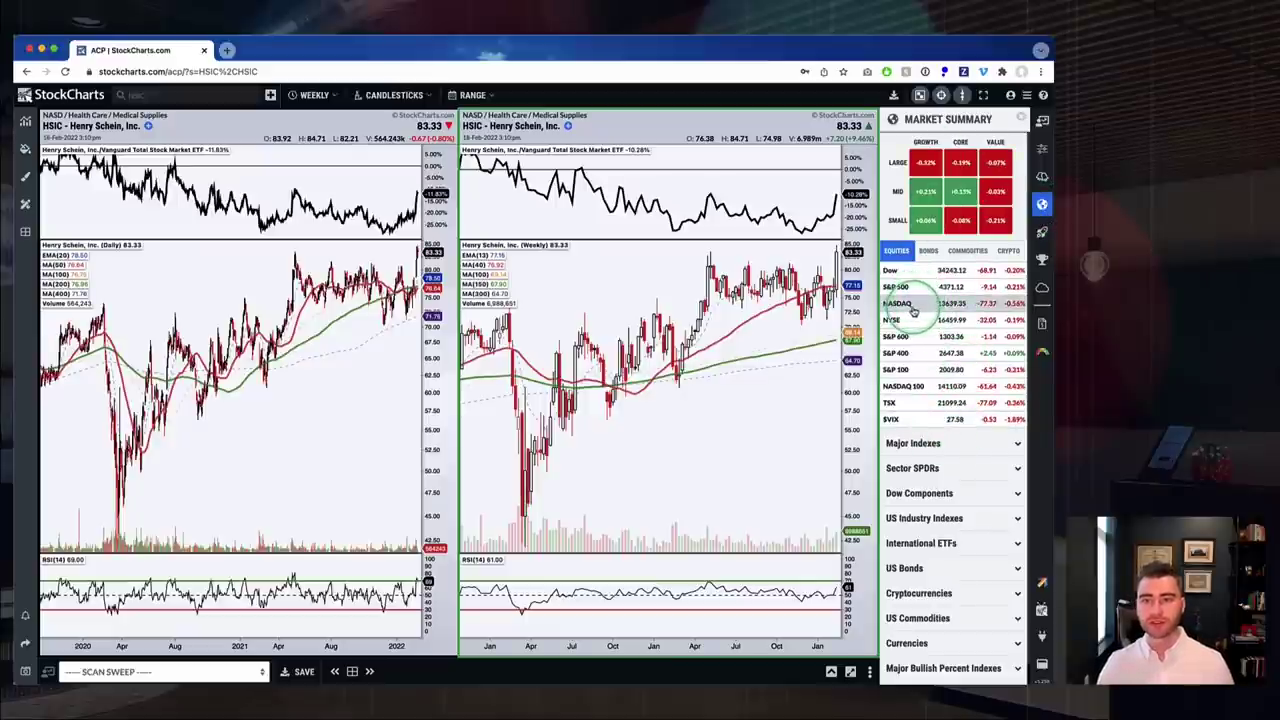
click(914, 354)
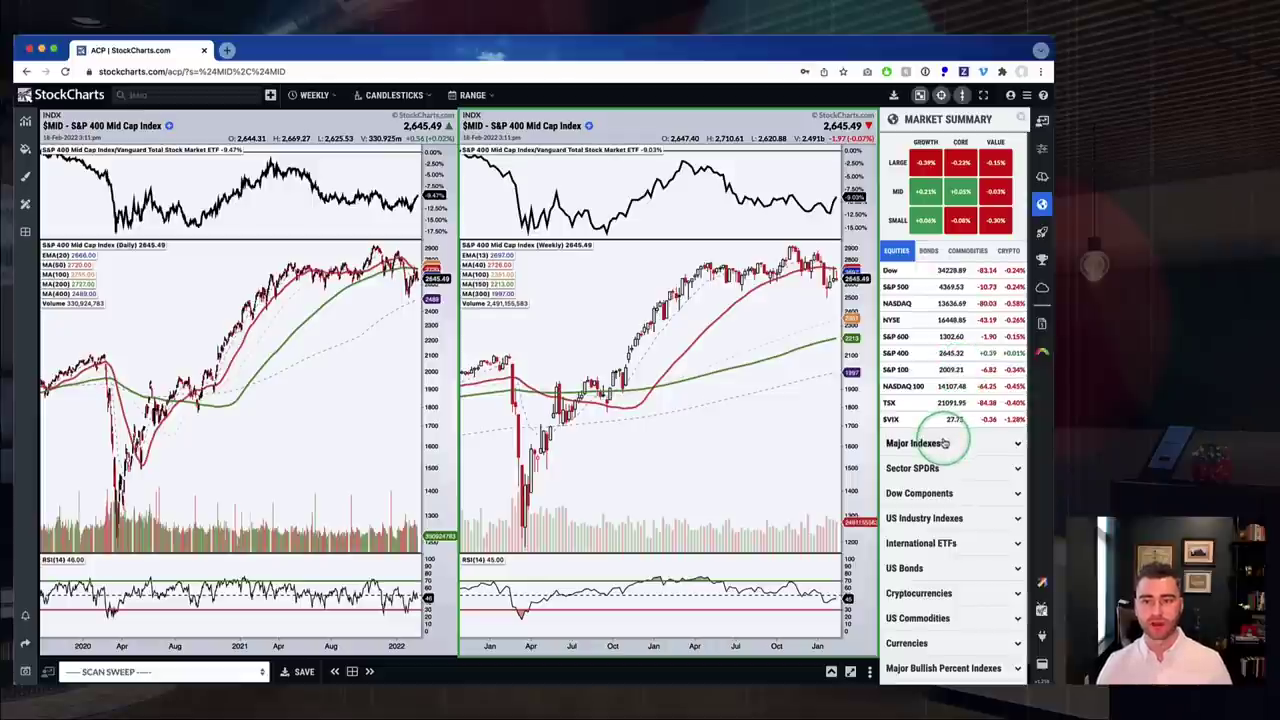
click(926, 467)
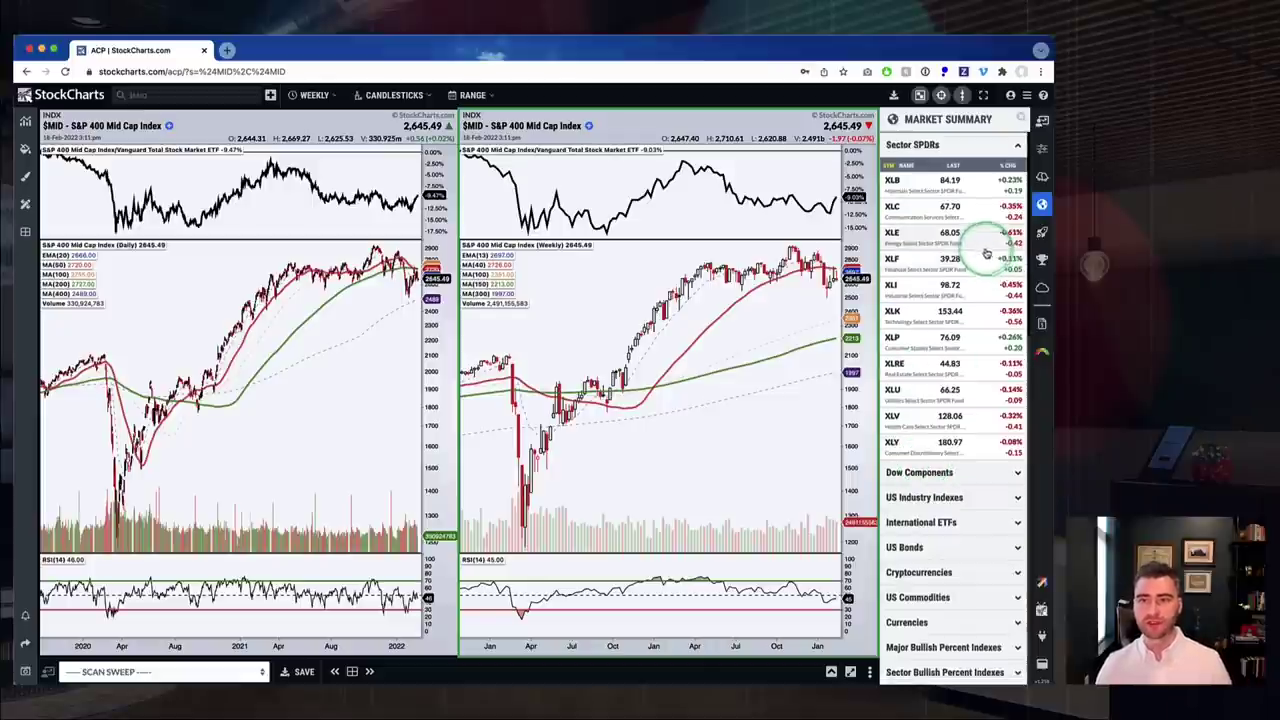
Chart the Energy Select Sector SPDR (XLE), adjust the chart ranges, and bring up Market Movers
click(908, 238)
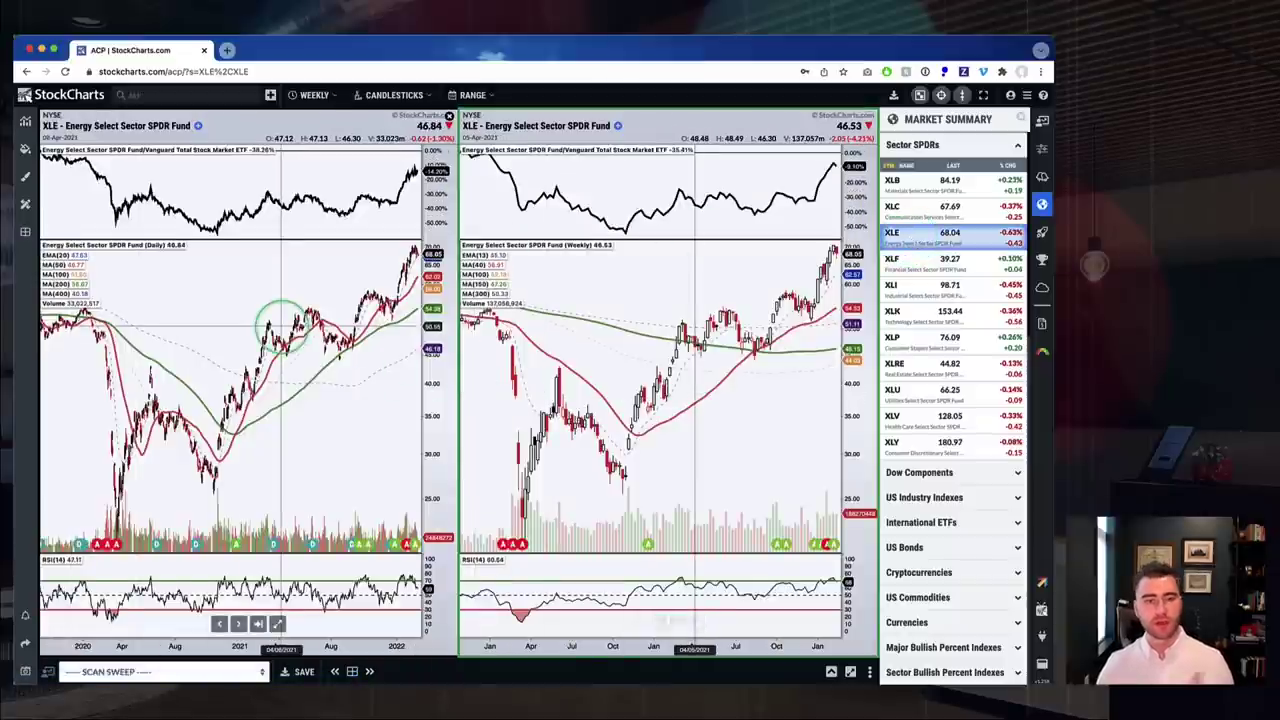
scroll(283, 325, down, 1)
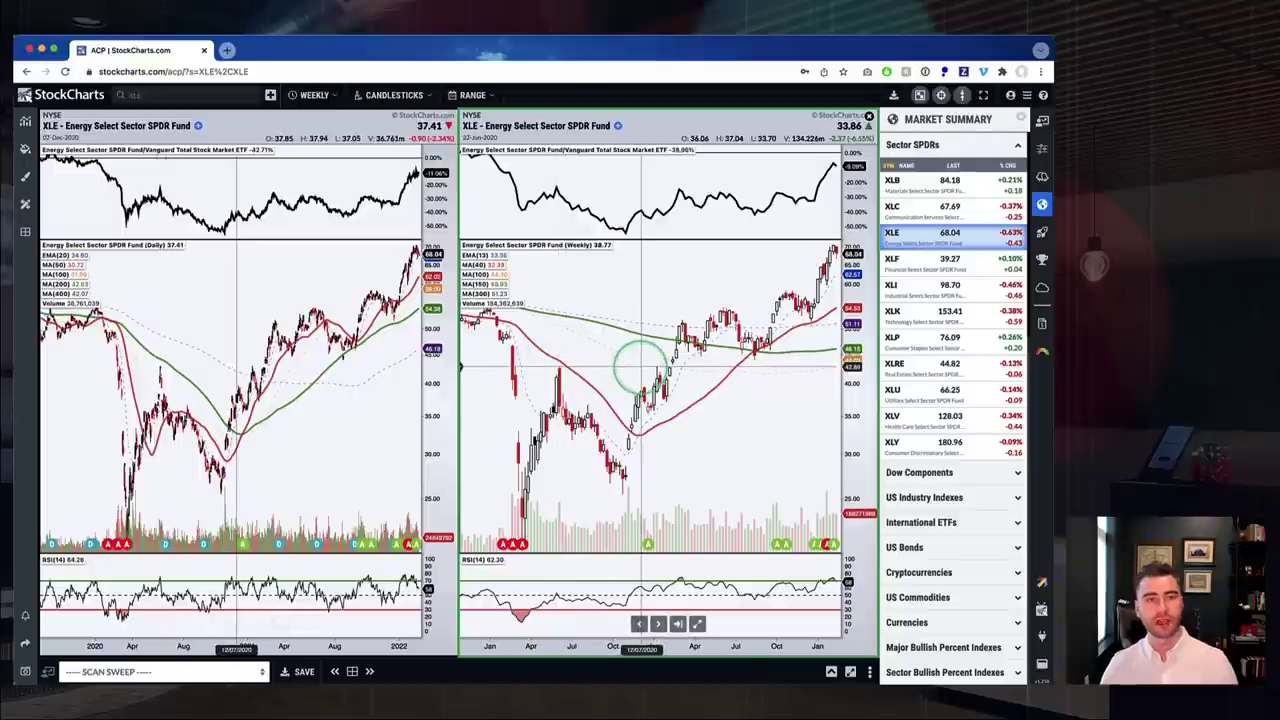
scroll(660, 358, down, 4)
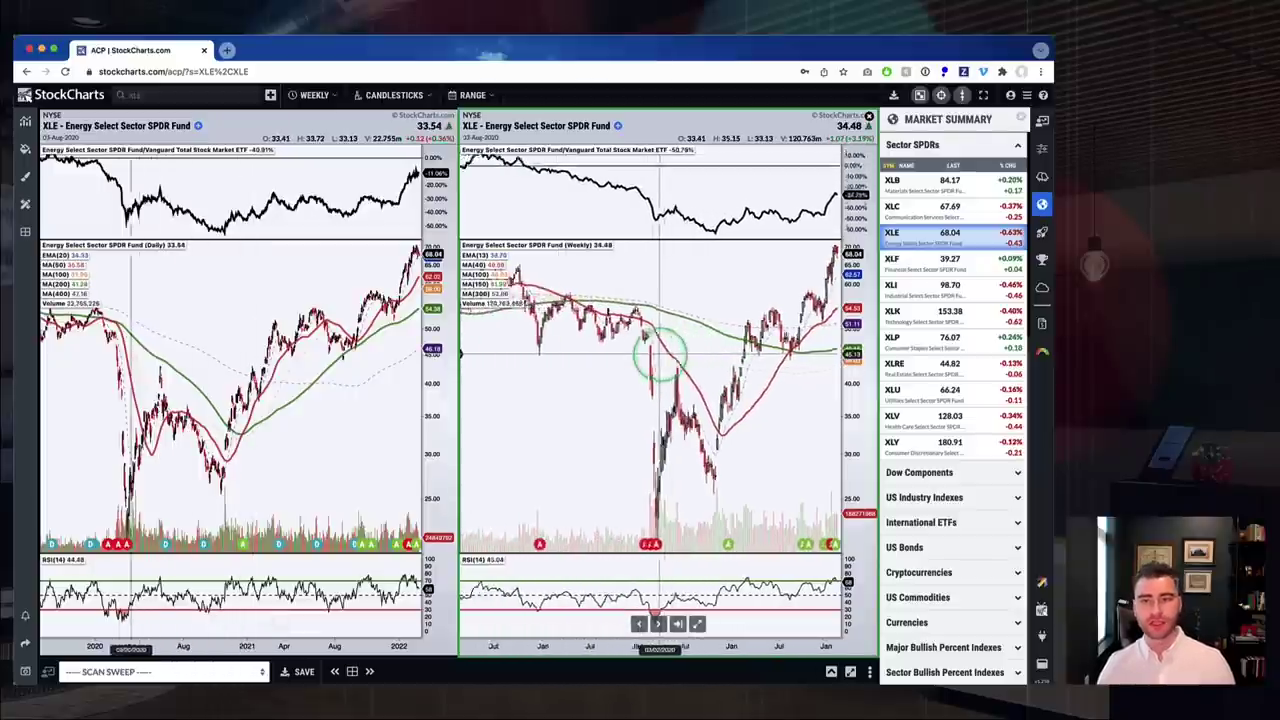
scroll(660, 358, down, 5)
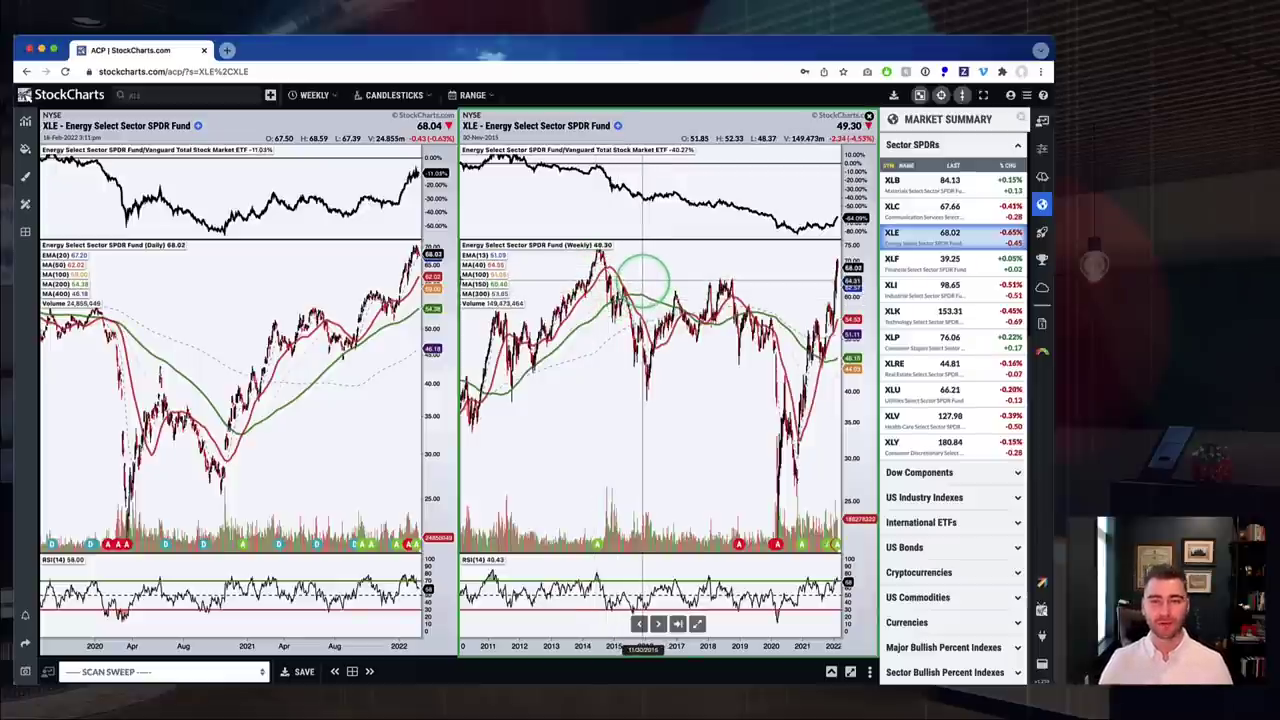
scroll(643, 280, up, 5)
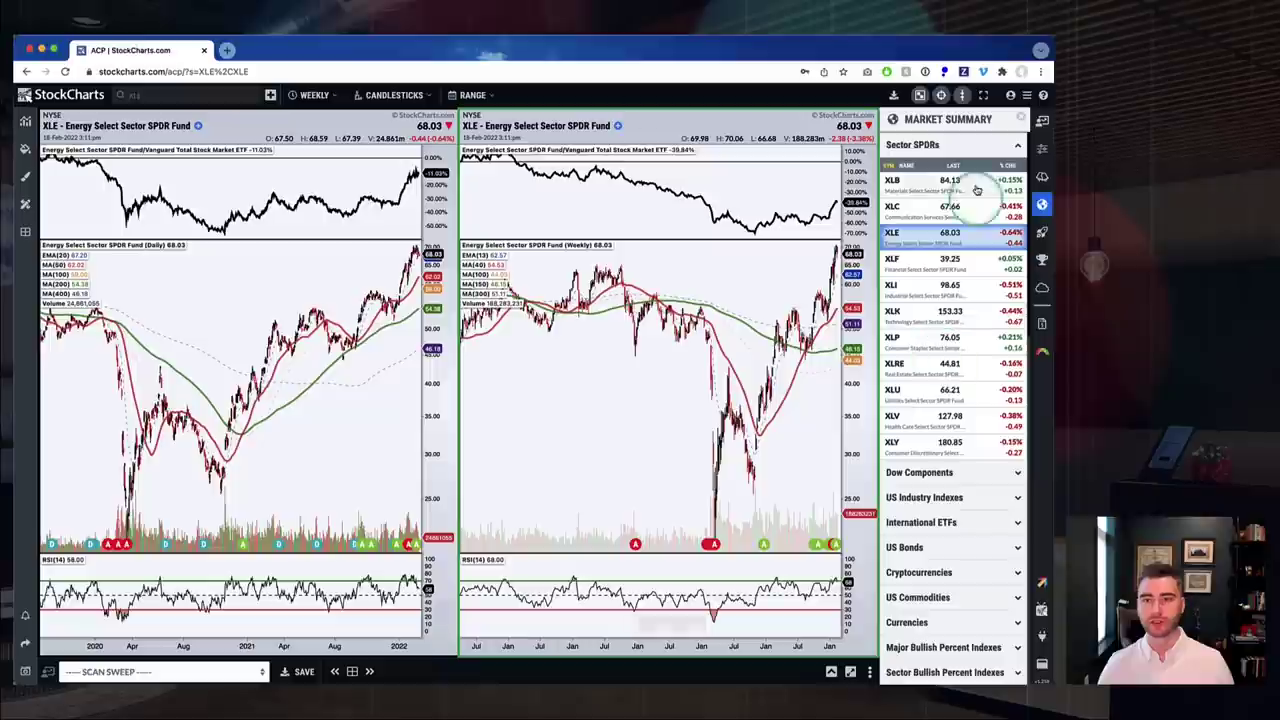
click(1042, 232)
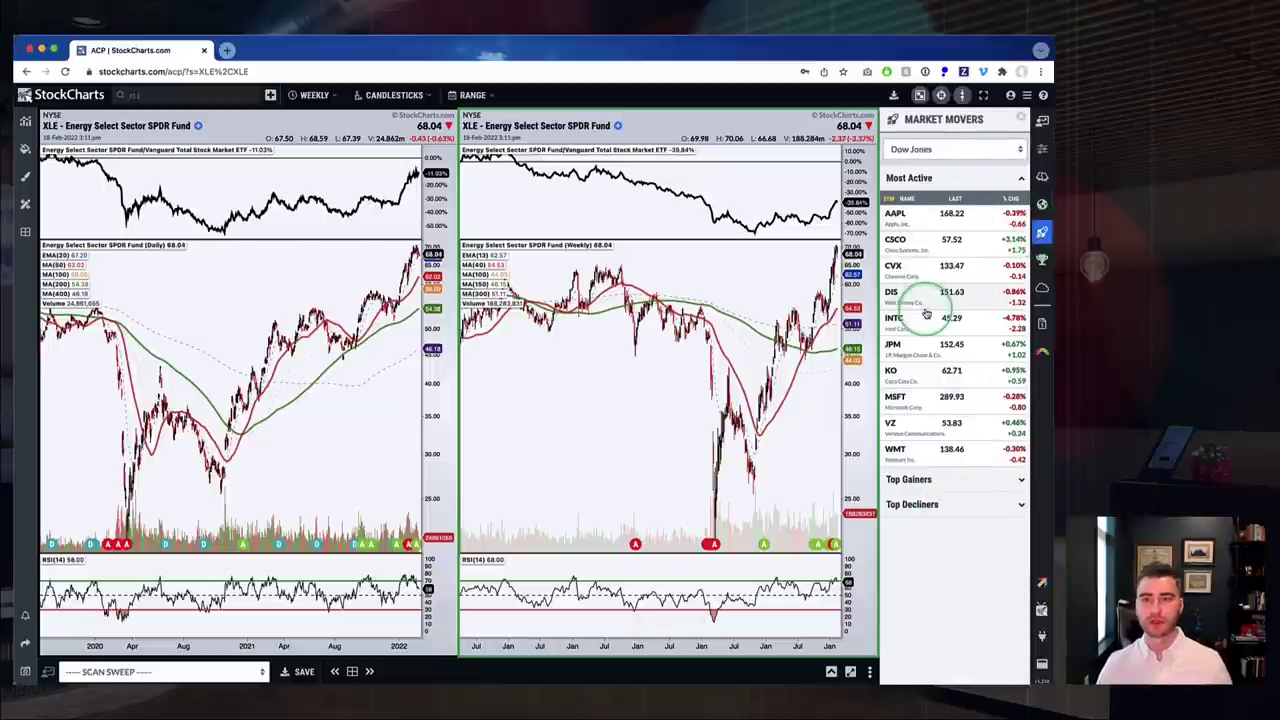
Show S&P 500 most active movers, chart Cisco Systems (CSCO), and bring up SCTRs
click(920, 149)
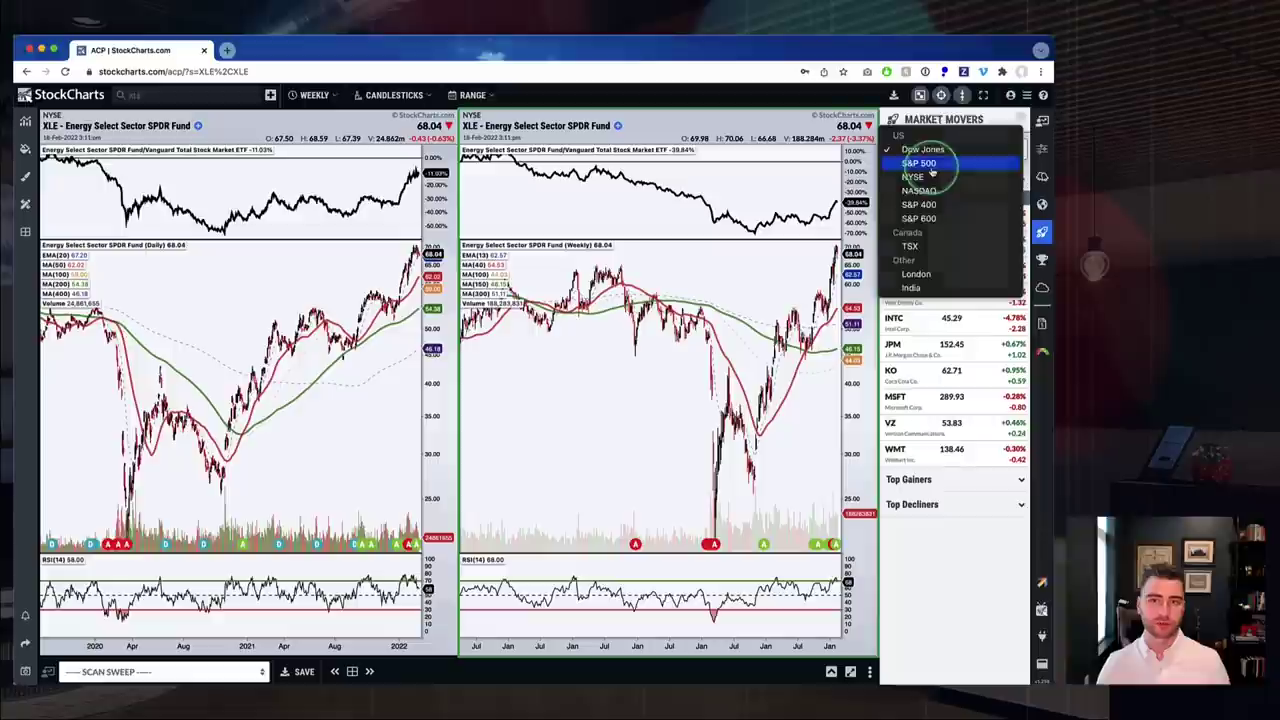
click(930, 165)
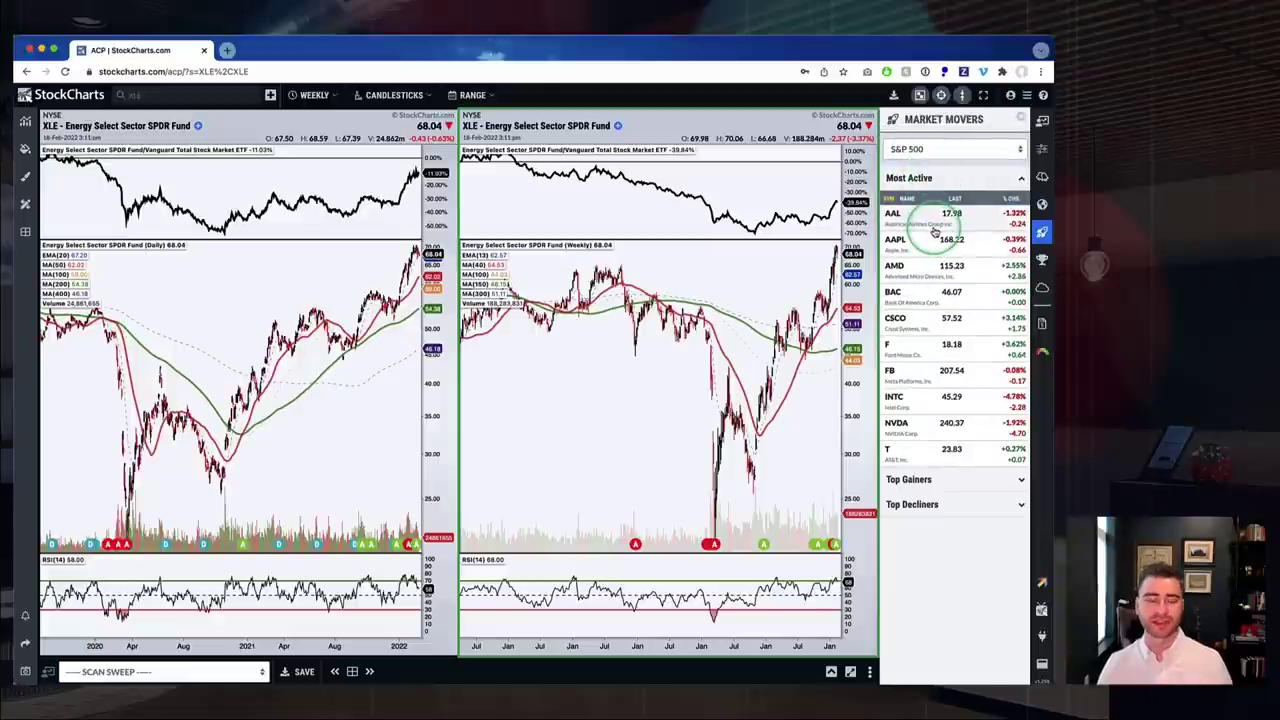
click(914, 321)
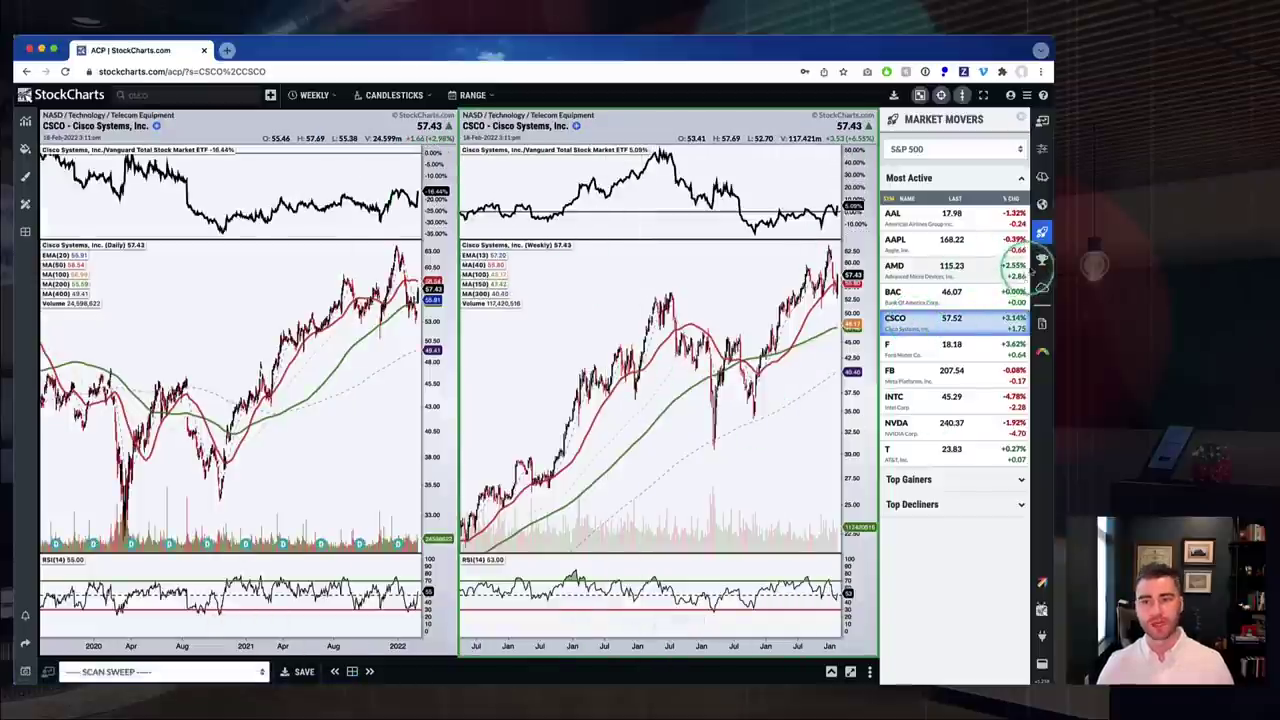
click(1041, 260)
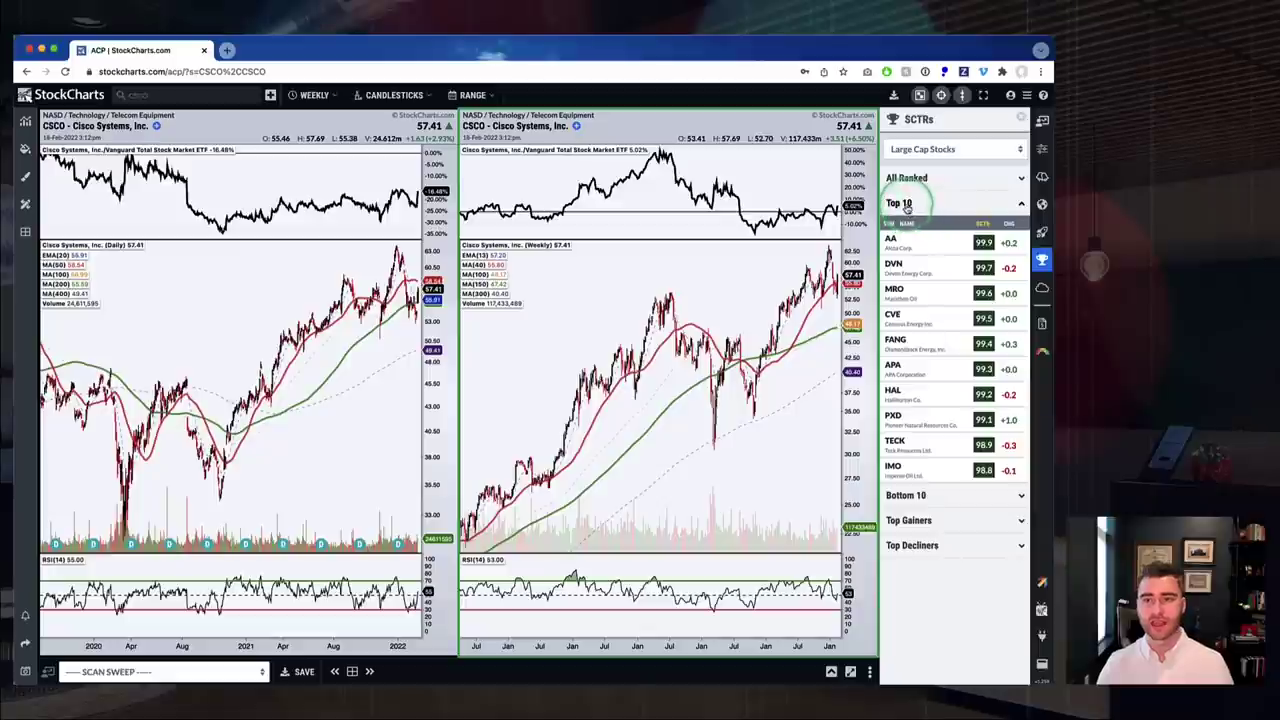
Keep Large Cap Stocks as the SCTR group and expand the Top 10 list
click(925, 149)
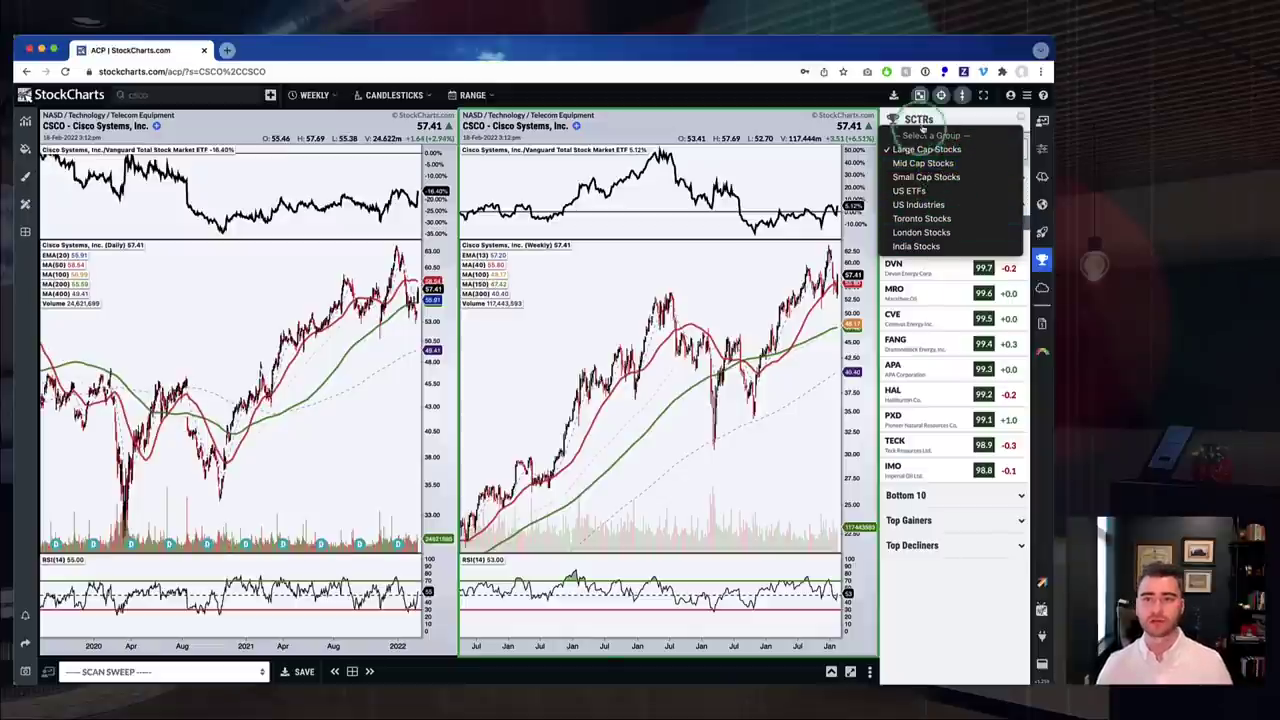
click(925, 149)
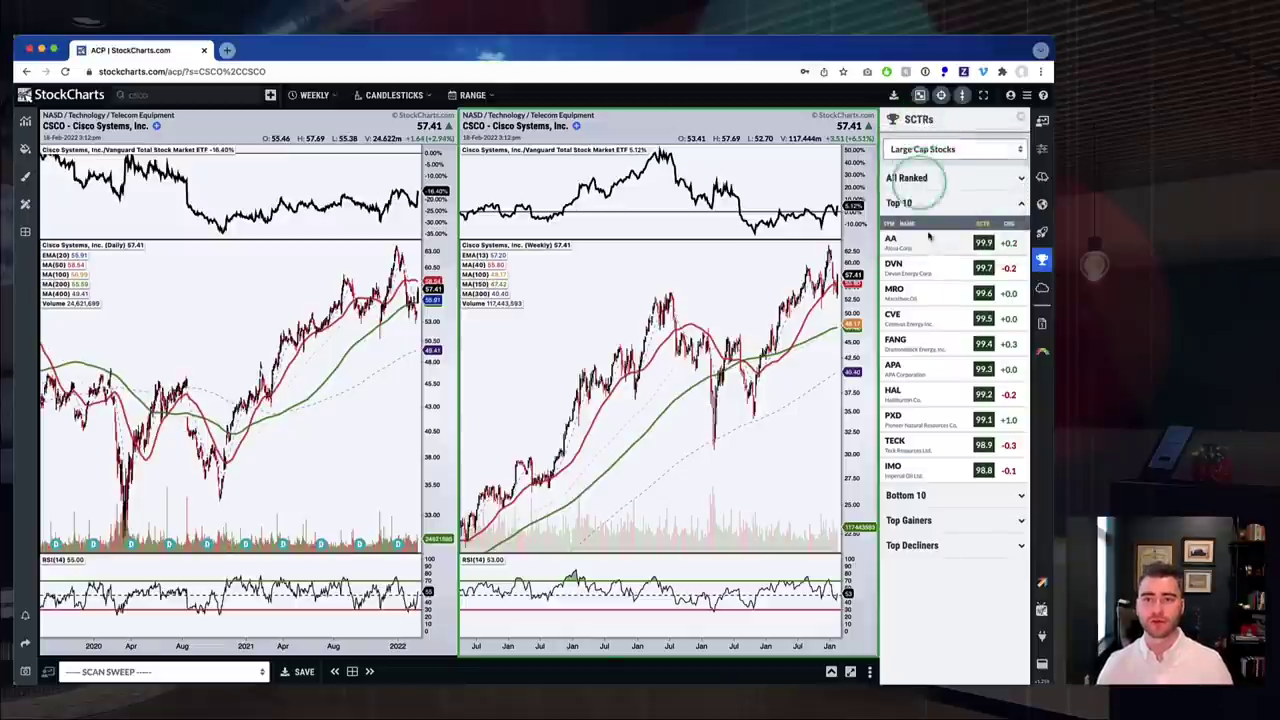
click(916, 178)
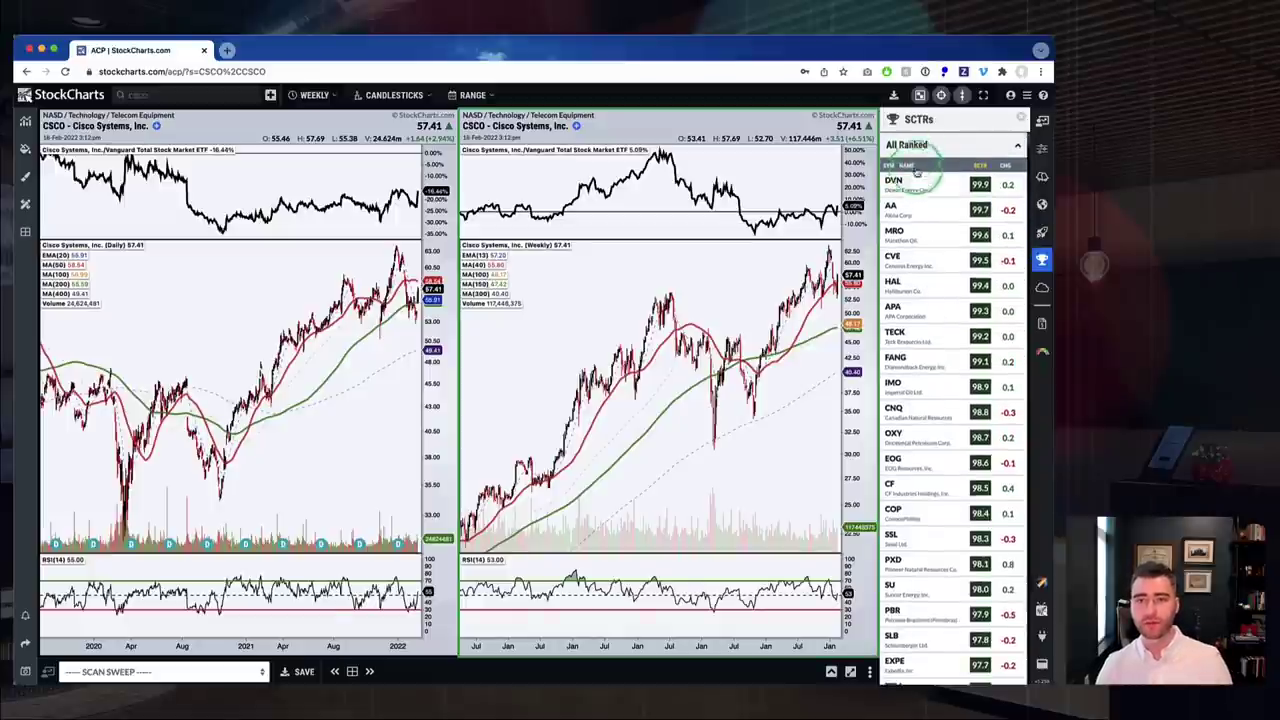
click(916, 149)
click(909, 204)
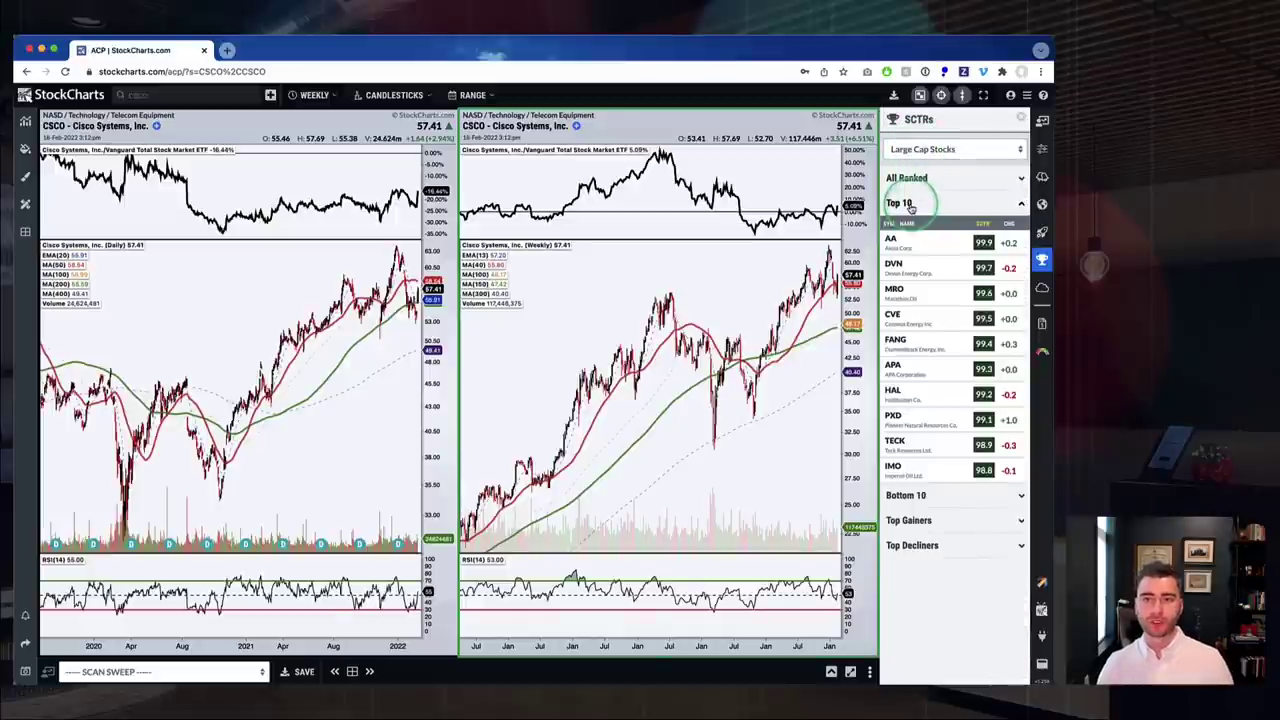
Chart Devon Energy (DVN), then Diamondback Energy (FANG), and bring up the Ticker Cloud
click(912, 268)
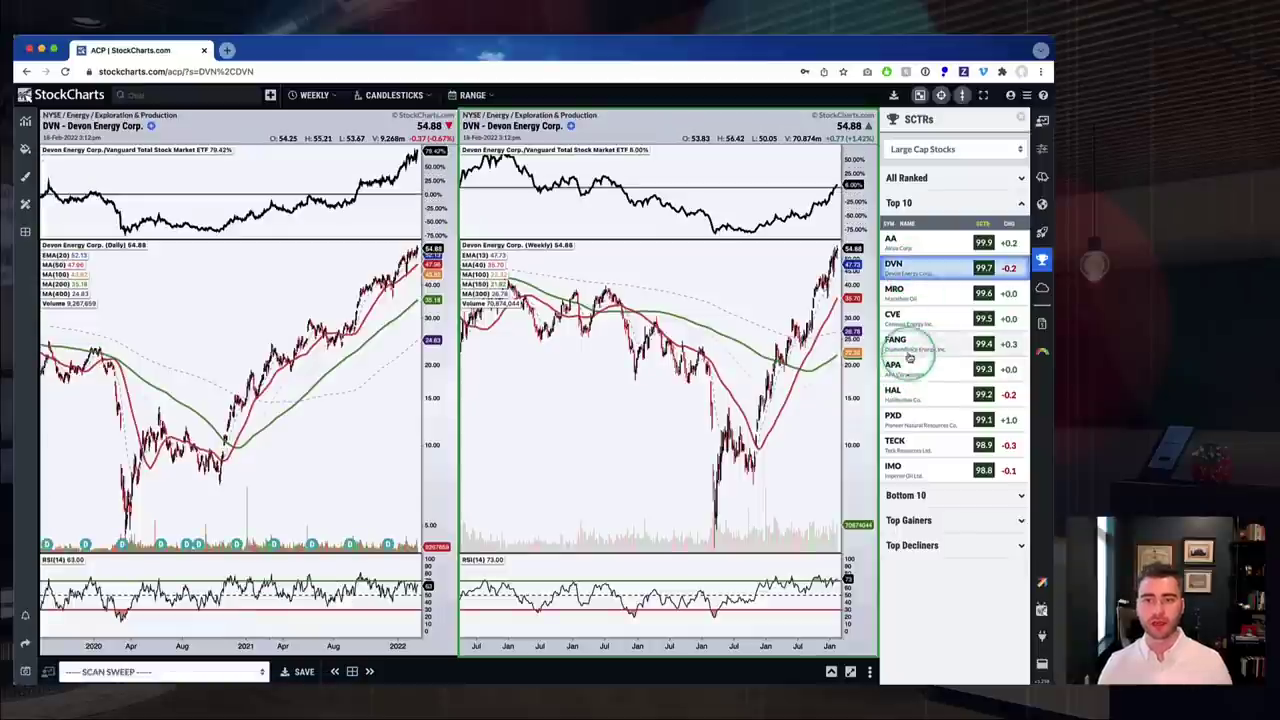
click(906, 344)
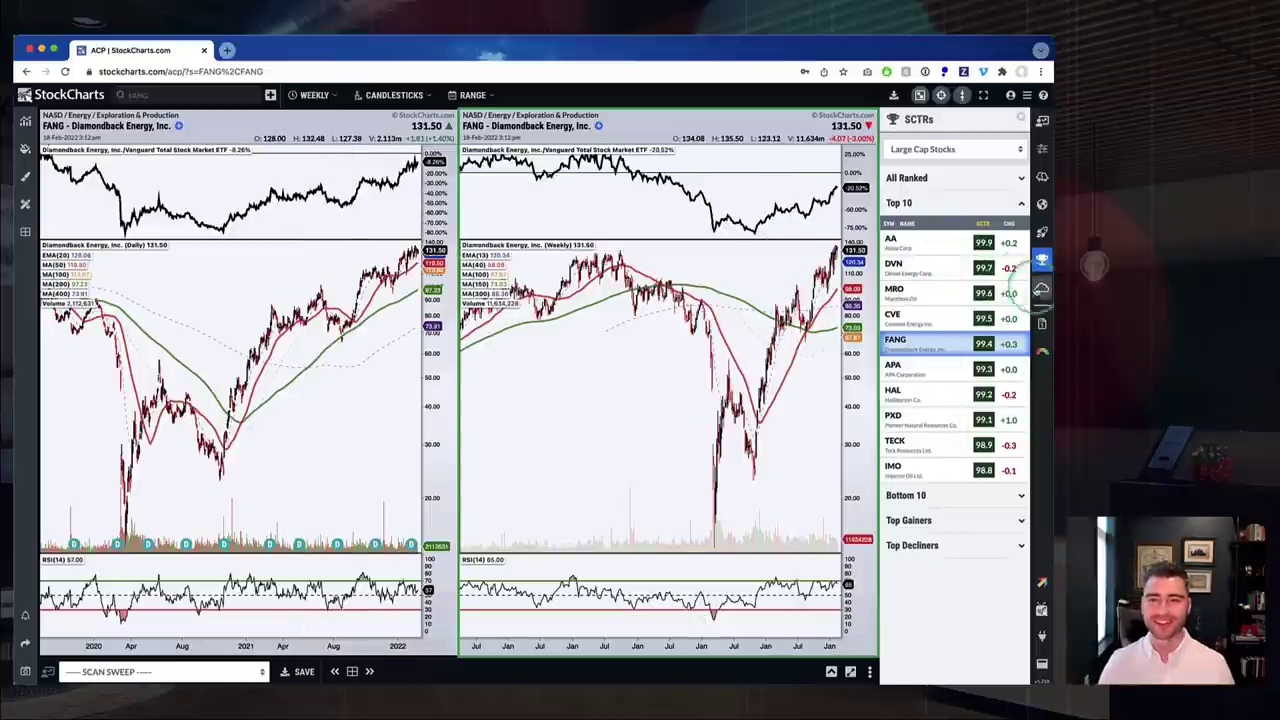
click(1042, 291)
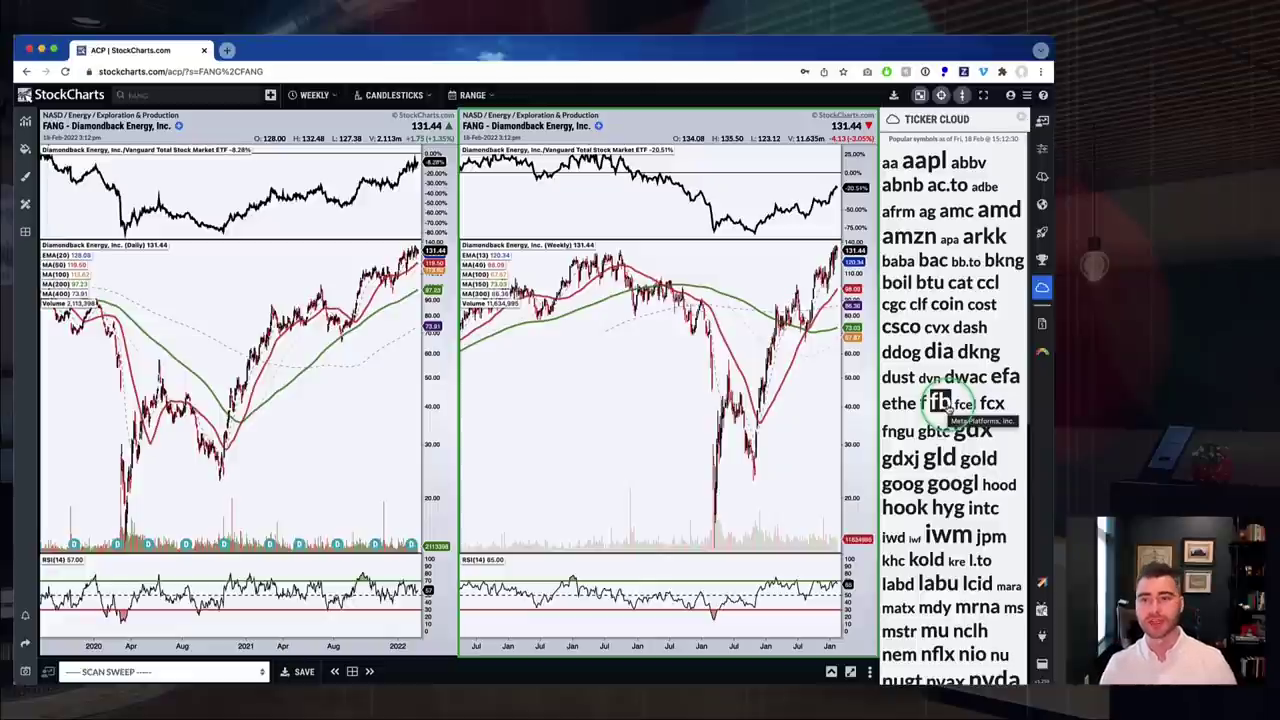
Chart Moderna (MRNA) from the Ticker Cloud and pan the weekly chart's range
scroll(948, 302, down, 3)
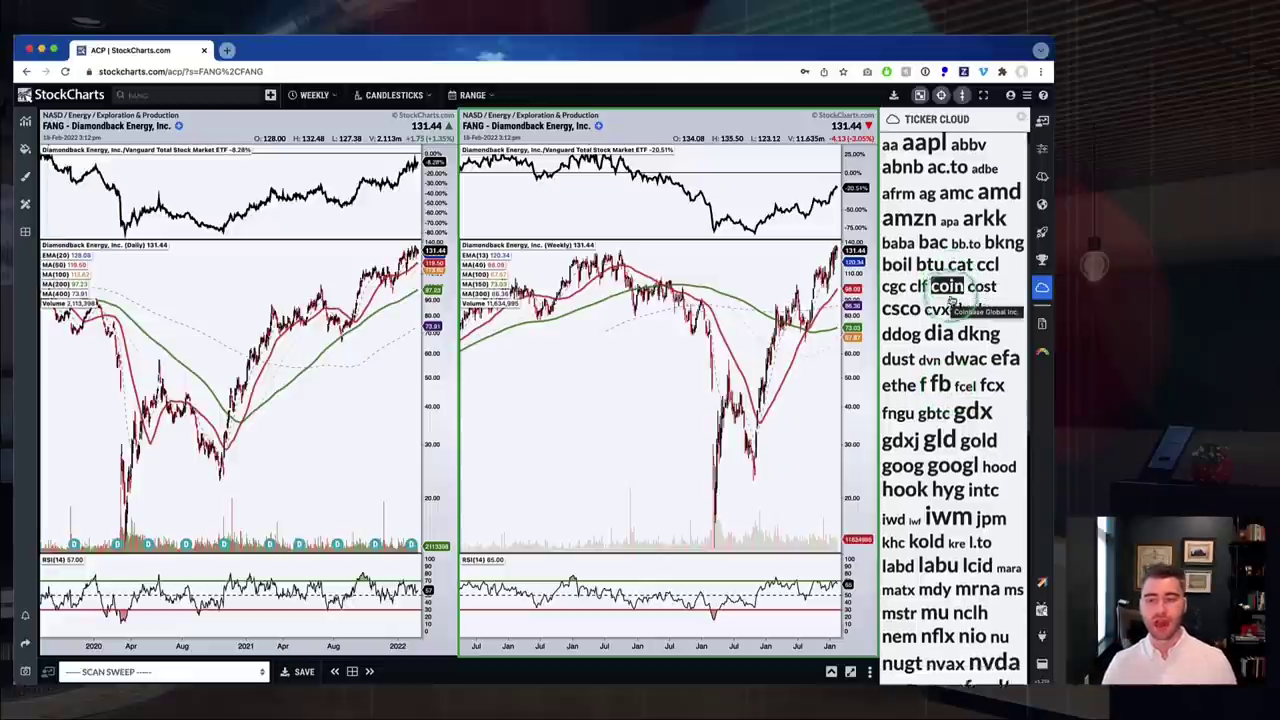
scroll(952, 298, down, 2)
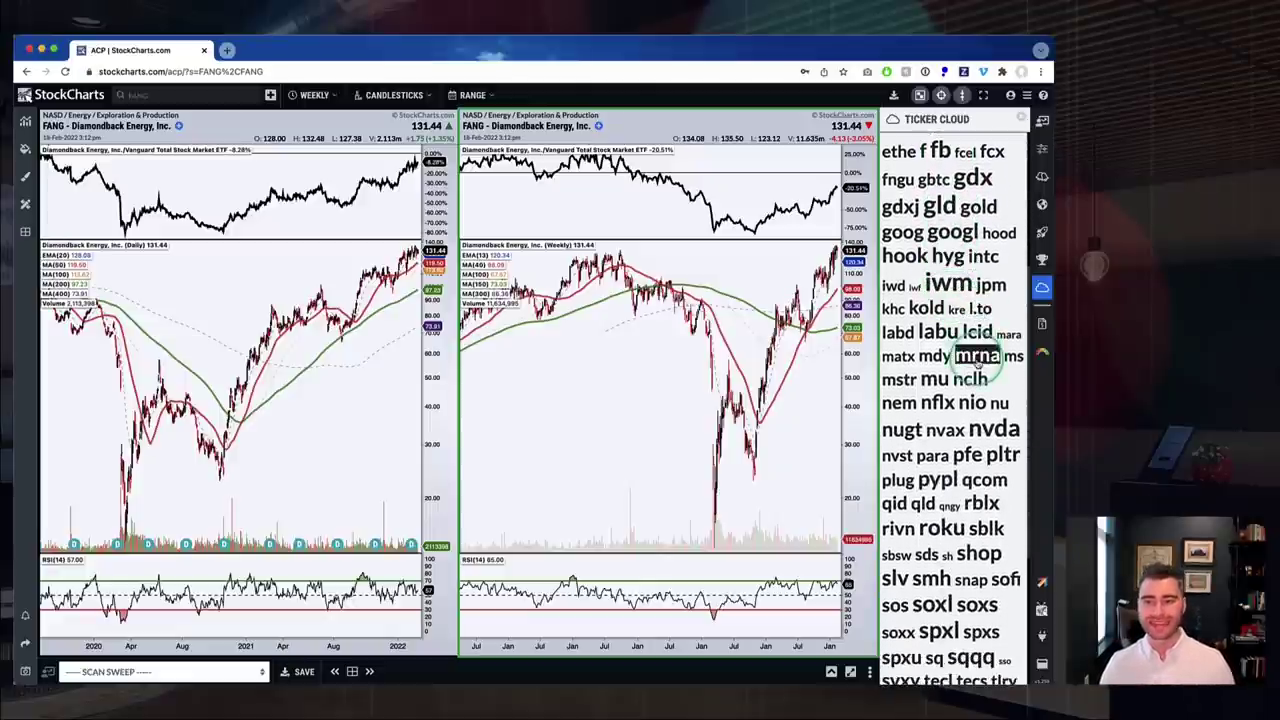
click(975, 356)
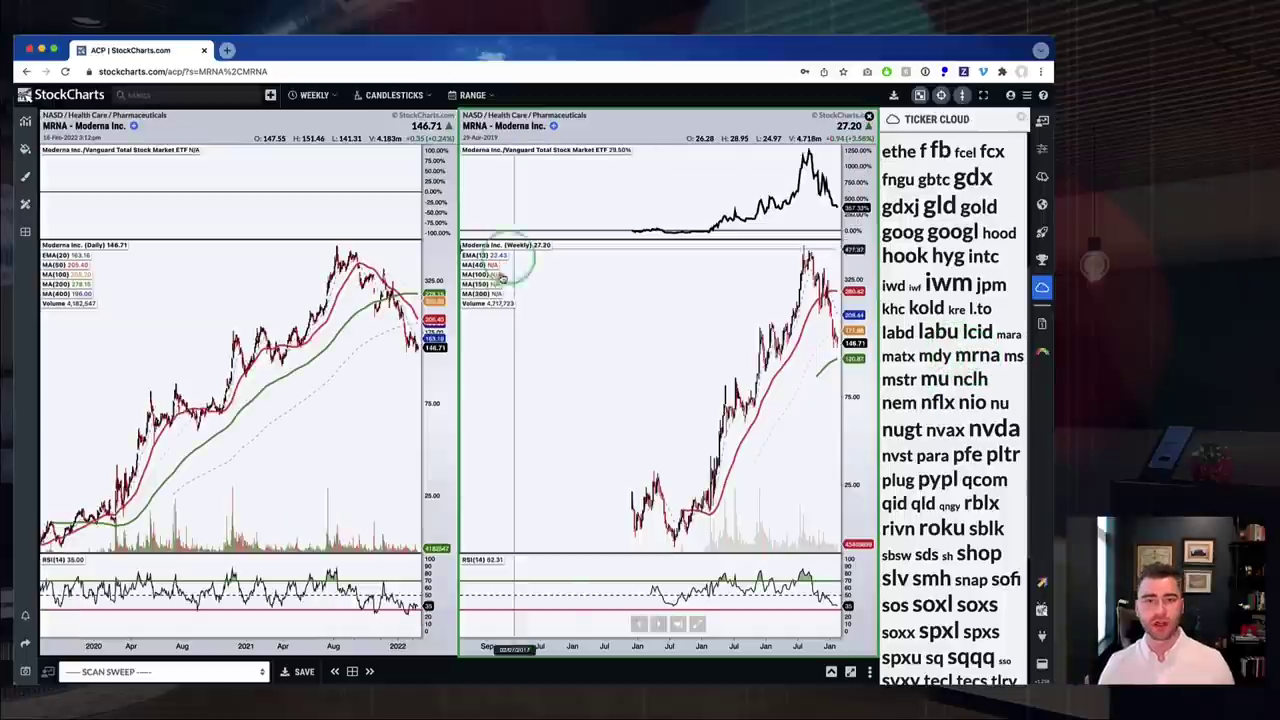
scroll(603, 412, down, 5)
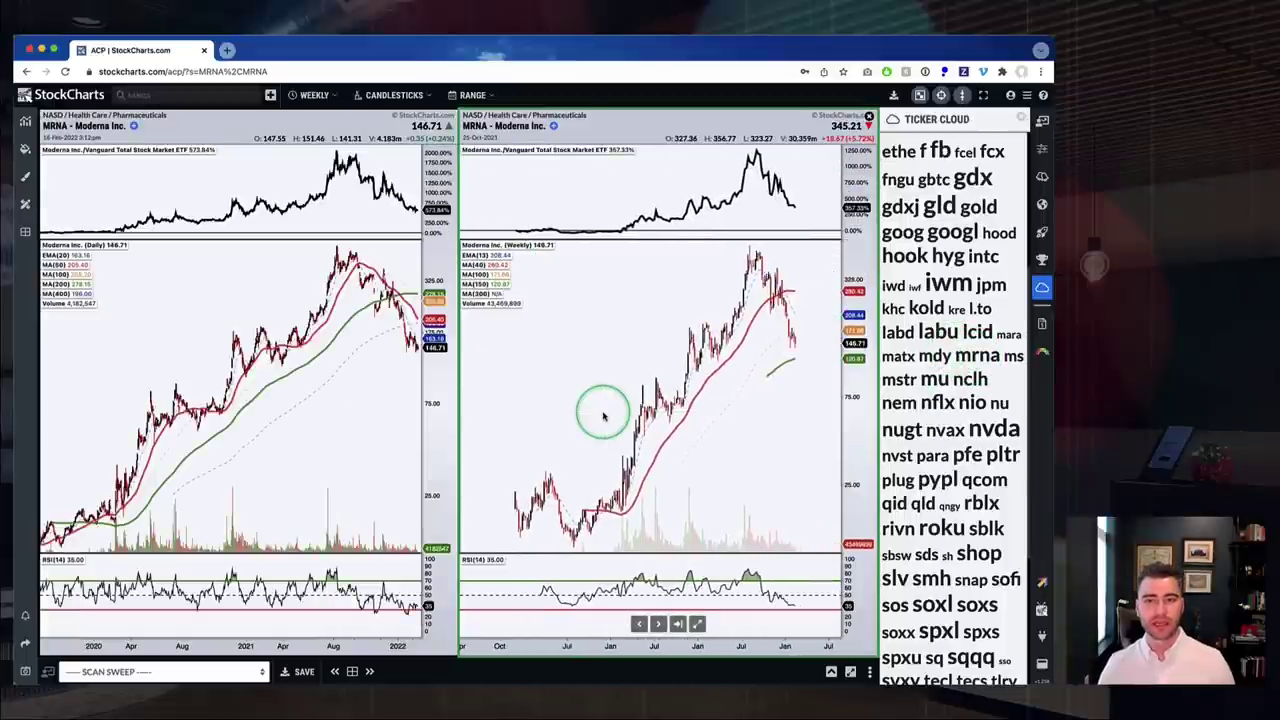